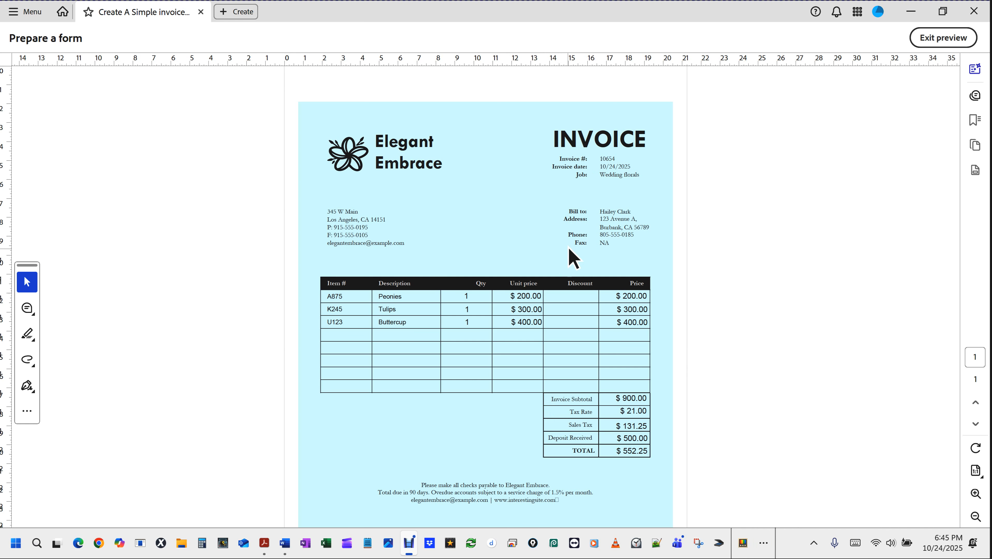
# - Set the quantities of Peonies and Tulips in the invoice form to 3 each
pyautogui.doubleClick(481, 294)
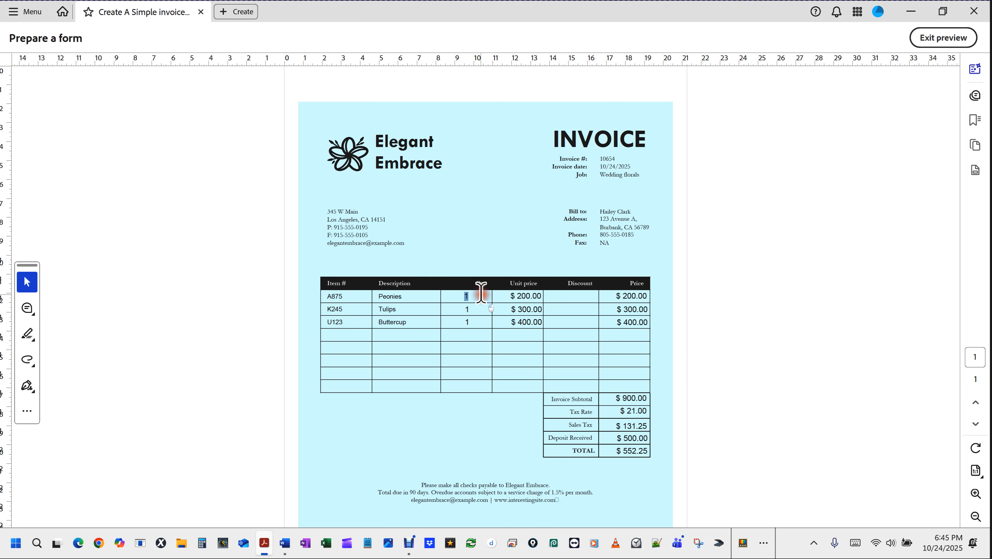
pyautogui.scroll(1, 664, 465)
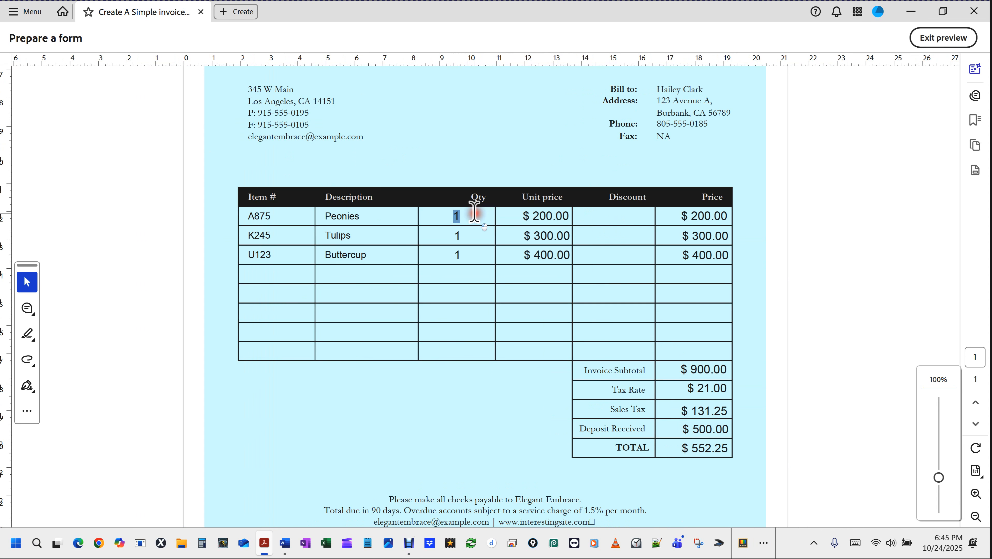
pyautogui.moveTo(464, 217); pyautogui.dragTo(448, 220)
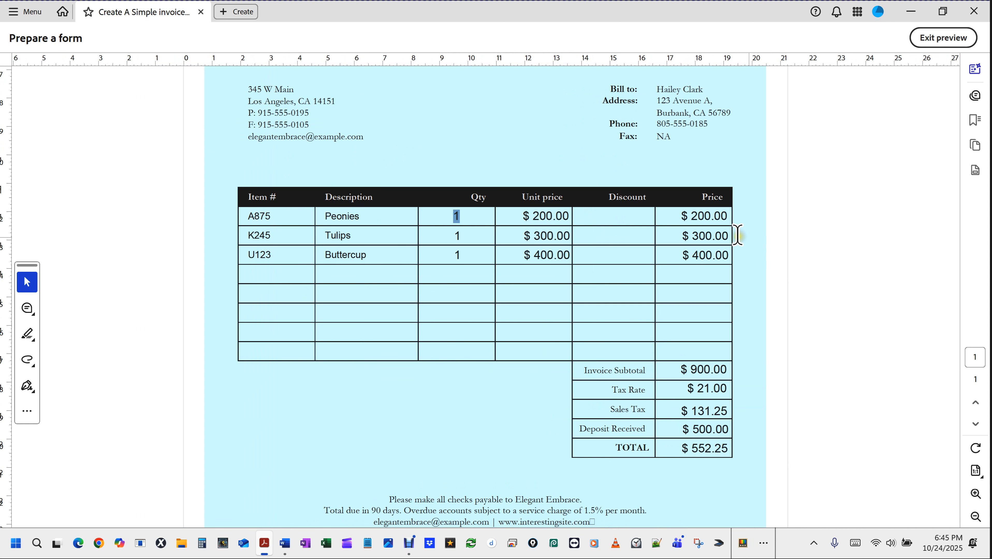
pyautogui.write('3')
pyautogui.press('Tab')
pyautogui.moveTo(451, 233); pyautogui.dragTo(467, 233)
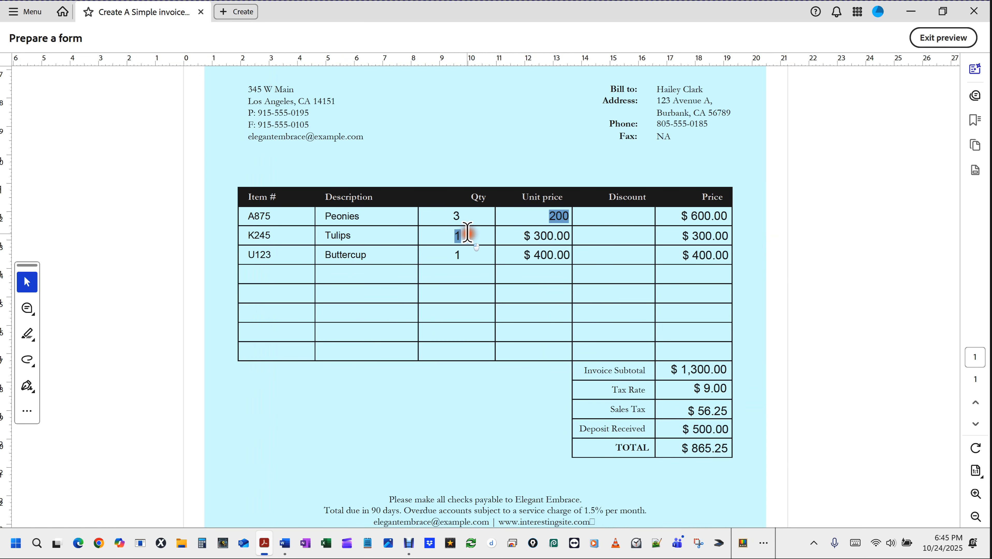
pyautogui.write('3')
pyautogui.press('Tab')
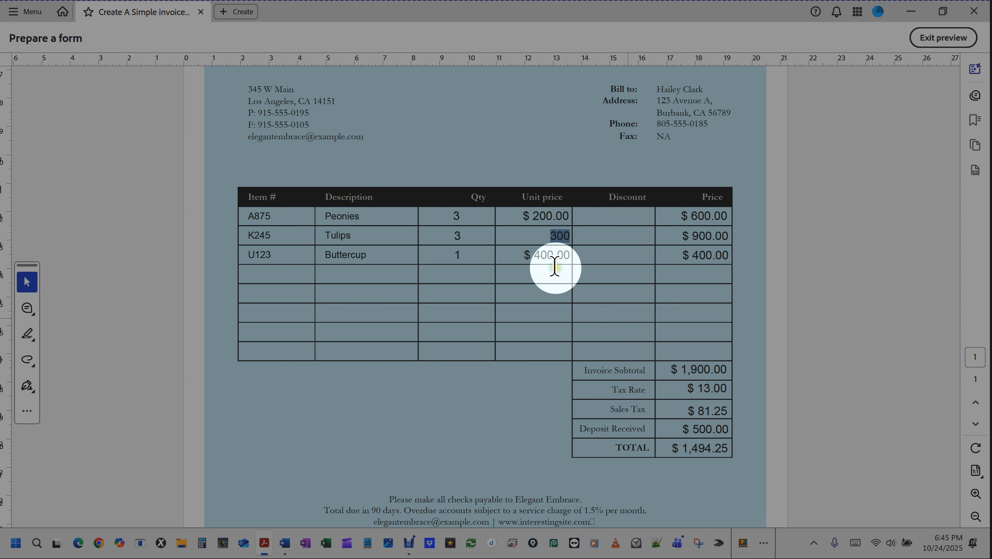
# - Set the Buttercup quantity in the invoice form to 4
pyautogui.click(549, 257)
pyautogui.moveTo(542, 254); pyautogui.dragTo(586, 258)
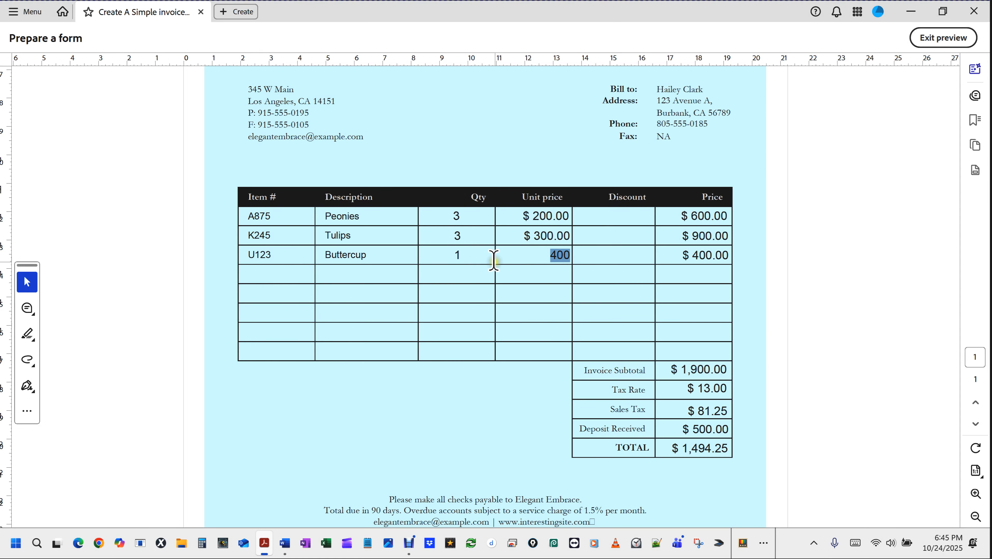
pyautogui.doubleClick(473, 254)
pyautogui.write('4')
pyautogui.press('Tab')
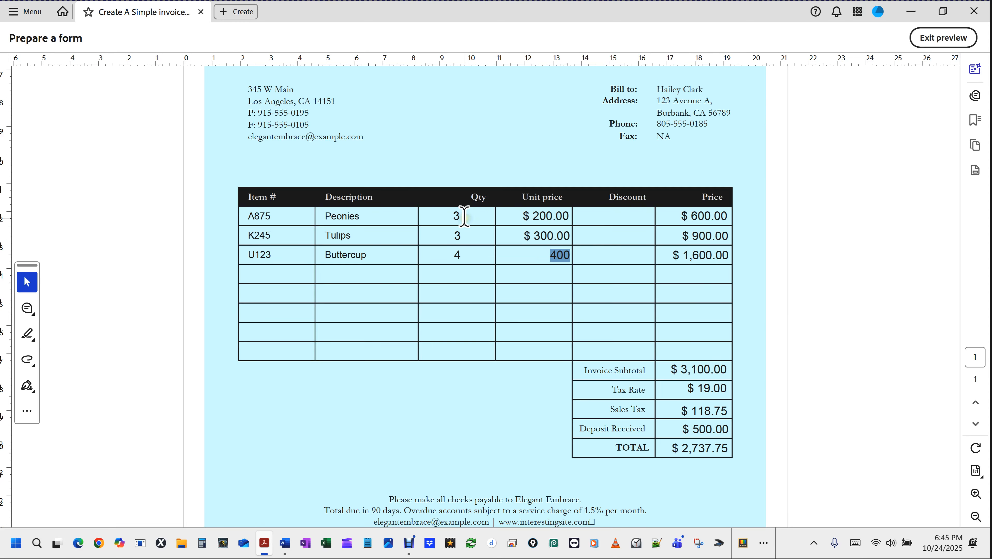
# - Examine the Peonies price, Invoice Subtotal, Tax Rate and Sales Tax fields of the invoice form
pyautogui.click(708, 215)
pyautogui.click(747, 221)
pyautogui.click(704, 370)
pyautogui.click(681, 393)
pyautogui.moveTo(705, 389); pyautogui.dragTo(730, 391)
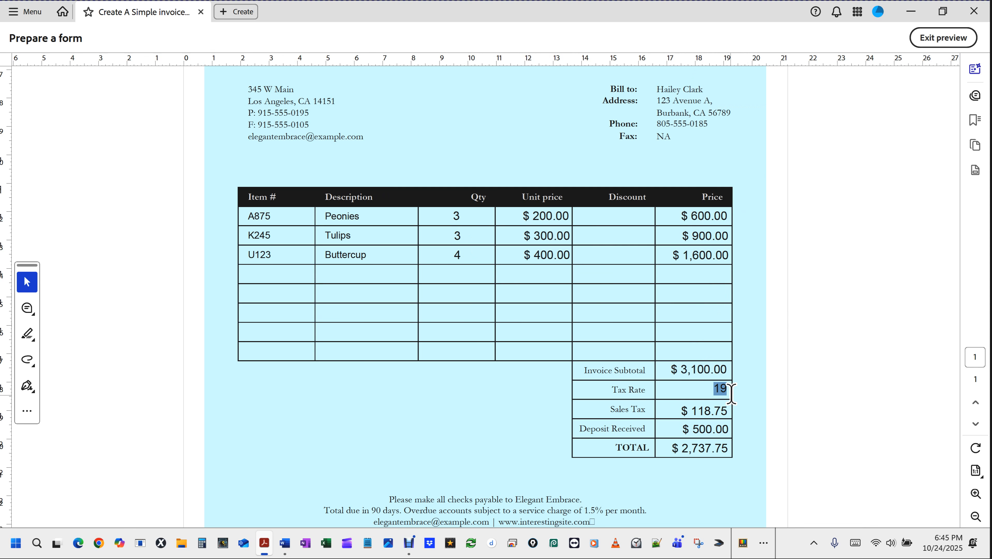
pyautogui.click(691, 411)
pyautogui.moveTo(690, 411); pyautogui.dragTo(773, 427)
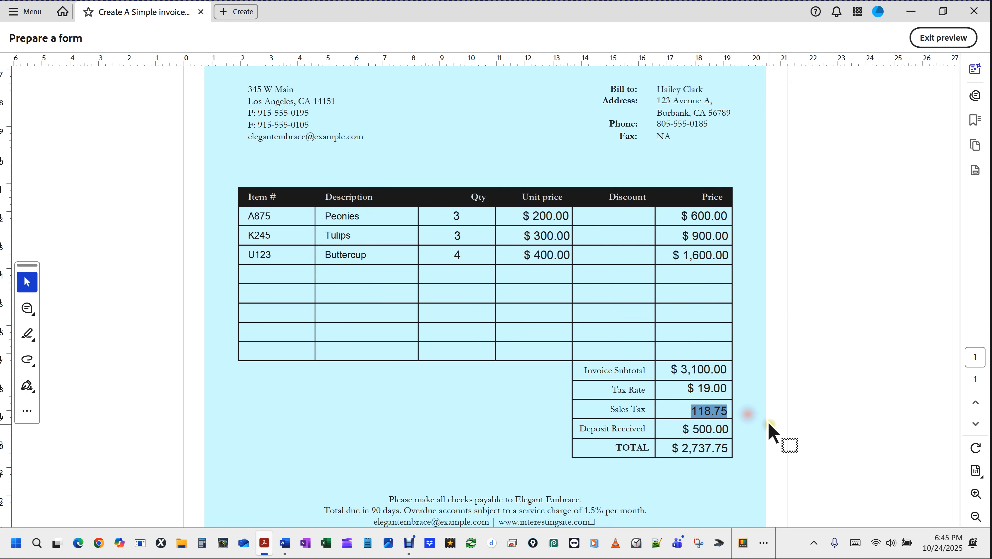
# - Set the Deposit Received amount in the invoice form to 100
pyautogui.click(702, 429)
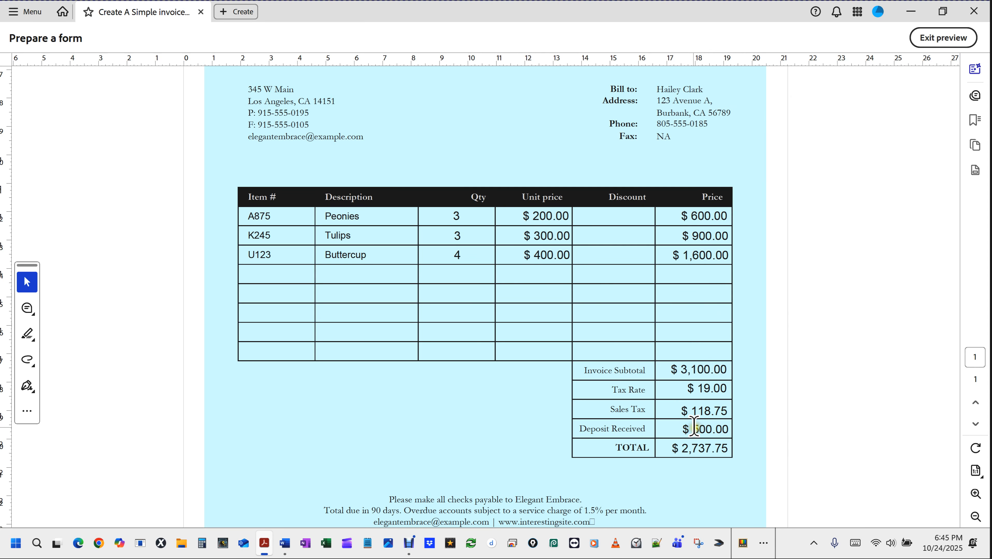
pyautogui.moveTo(702, 429); pyautogui.dragTo(748, 428)
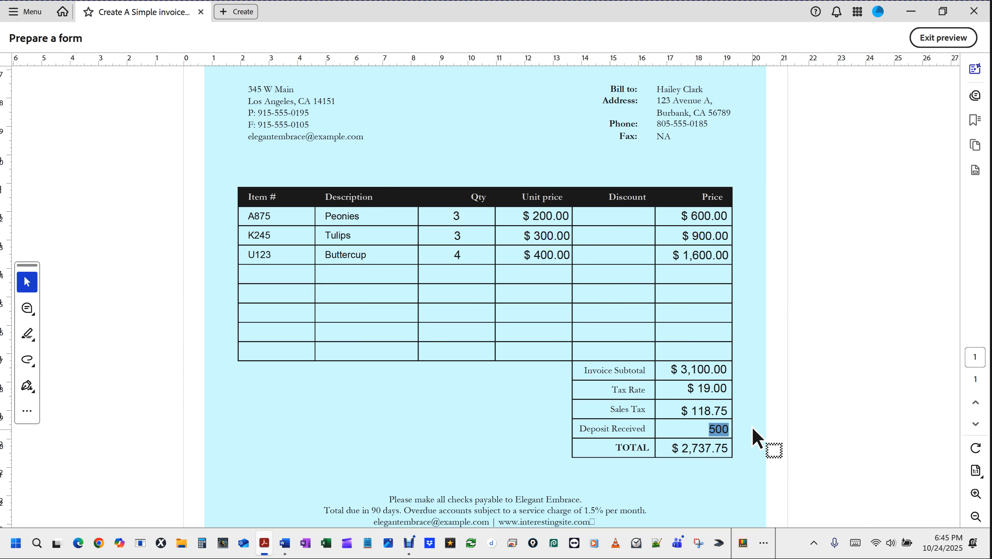
pyautogui.write('100')
pyautogui.press('Tab')
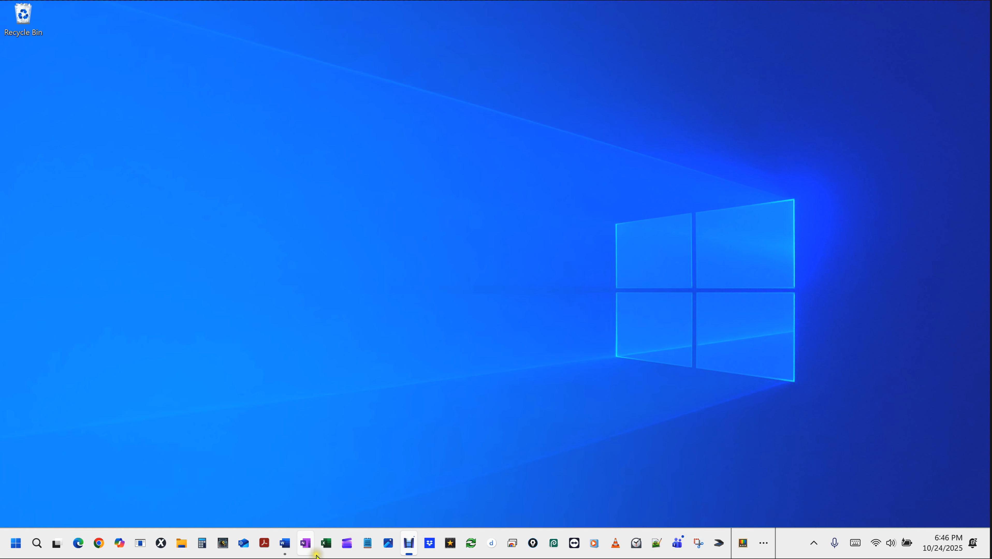
# - Open Excel and search the online templates for "simple invoice"
pyautogui.click(325, 549)
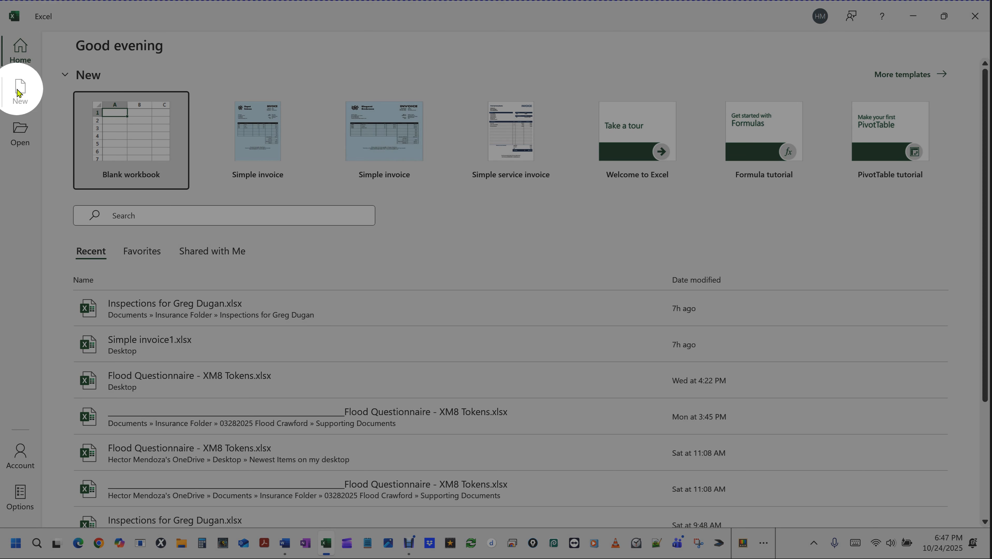
pyautogui.click(19, 92)
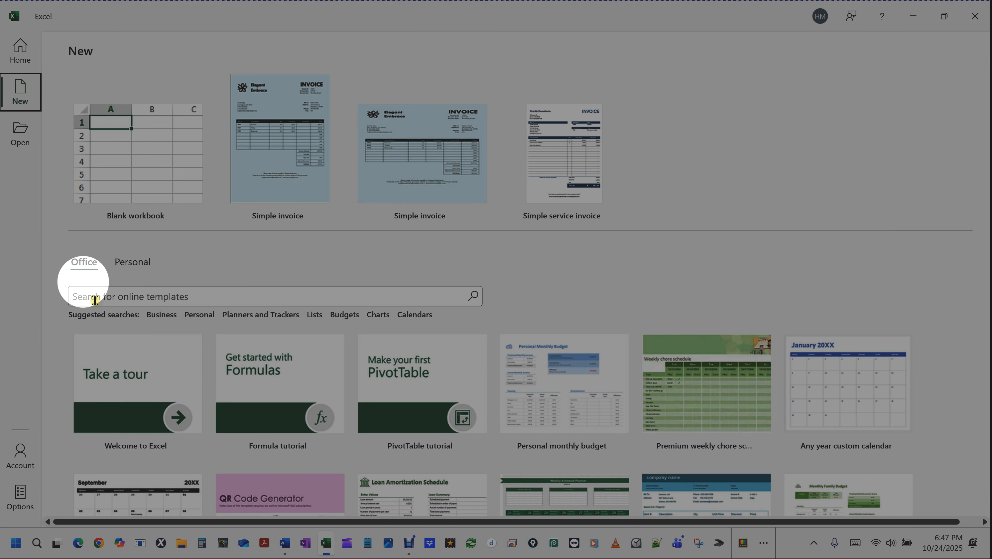
pyautogui.click(114, 301)
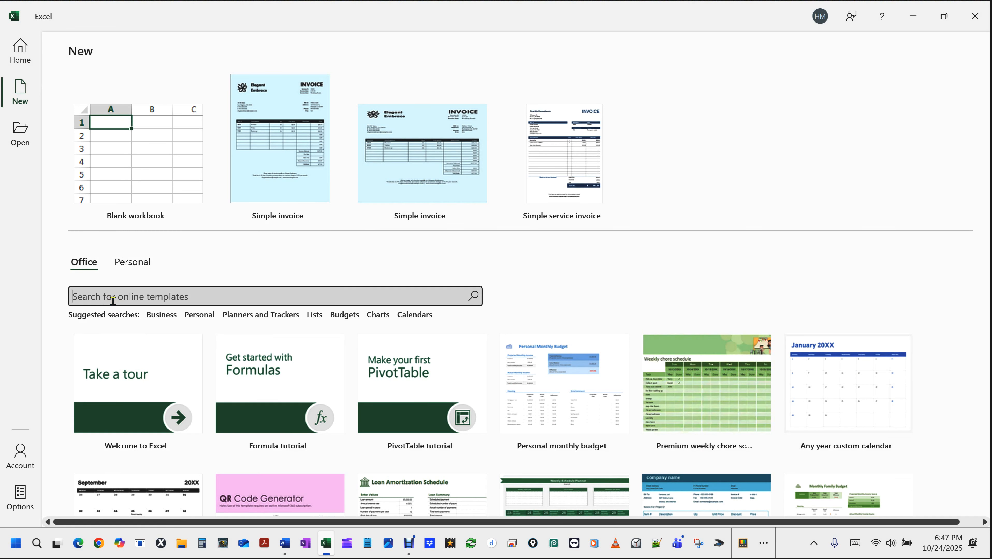
pyautogui.write('simple')
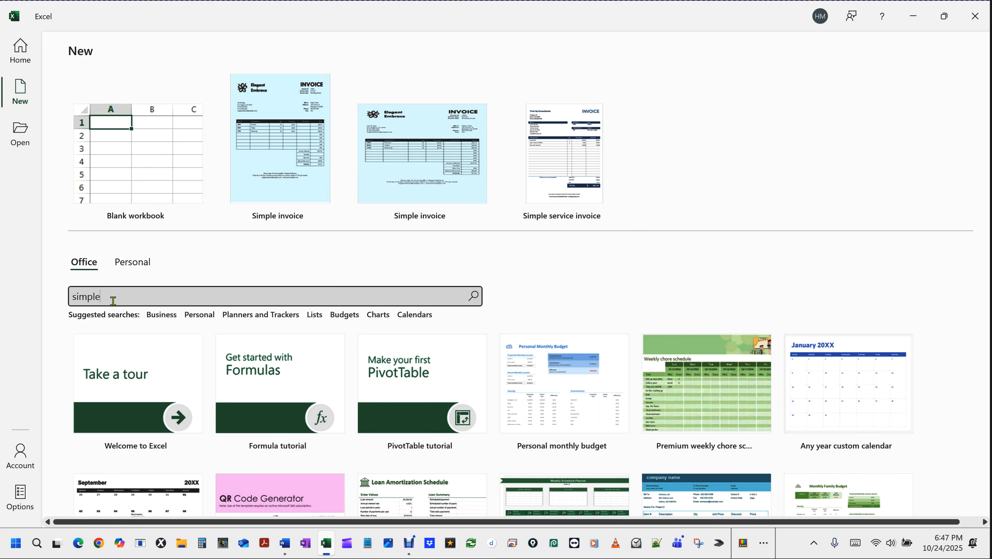
pyautogui.write(' invoice')
pyautogui.press('Return')
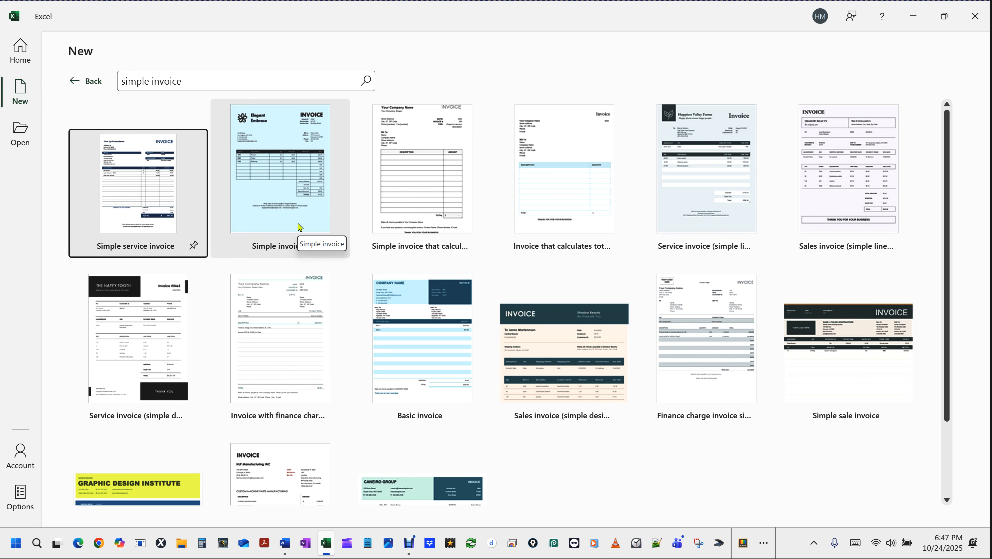
# - Create a workbook from the light-blue Elegant Embrace "Simple invoice" template and bring the whole invoice into view
pyautogui.click(268, 204)
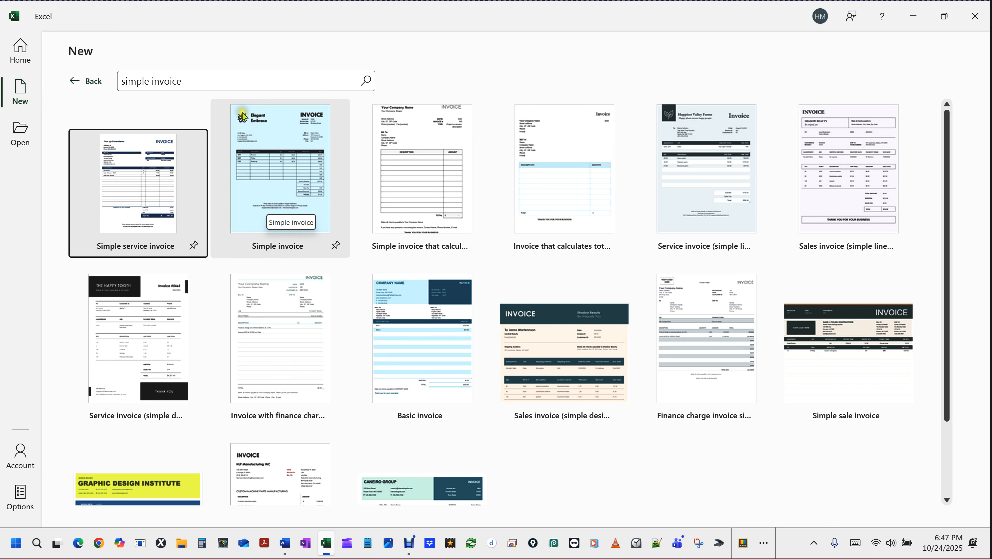
pyautogui.press('ctrl')
pyautogui.press('ctrl')
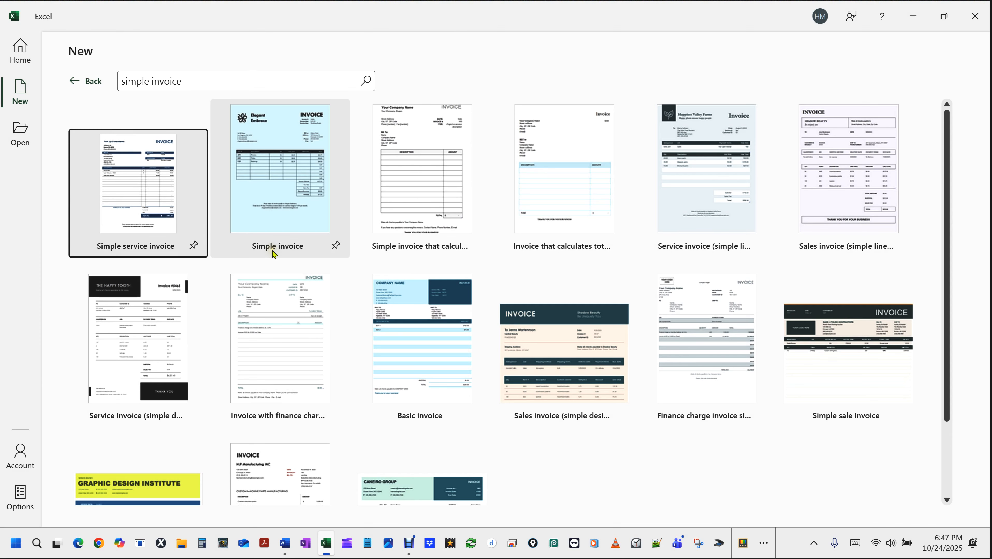
pyautogui.press('ctrl')
pyautogui.press('ctrl')
pyautogui.click(270, 190)
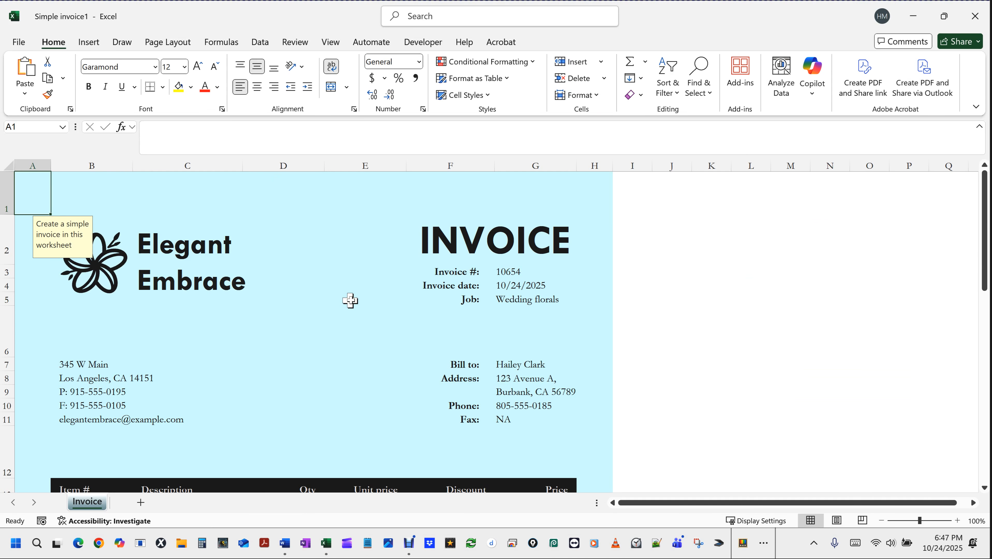
pyautogui.scroll(-4, 350, 300)
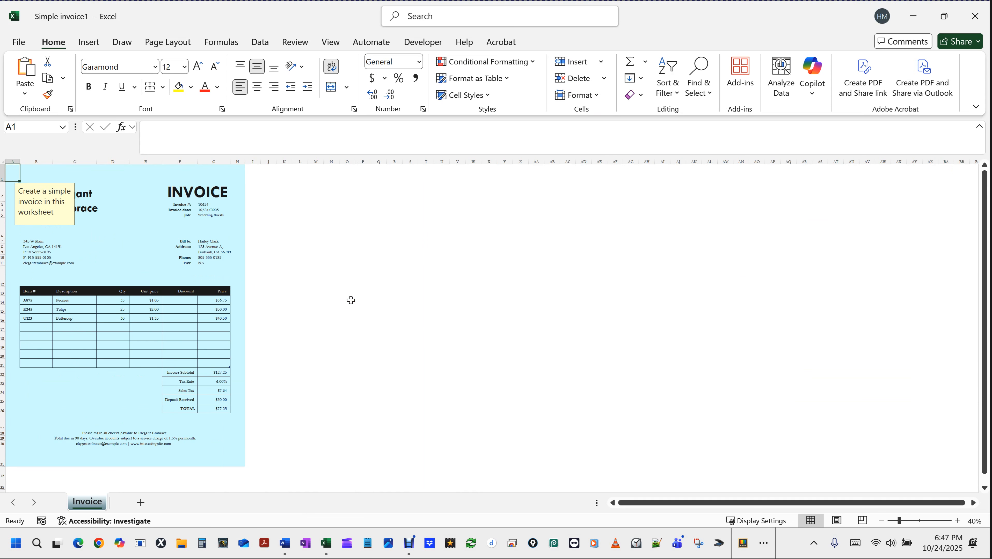
pyautogui.click(351, 300)
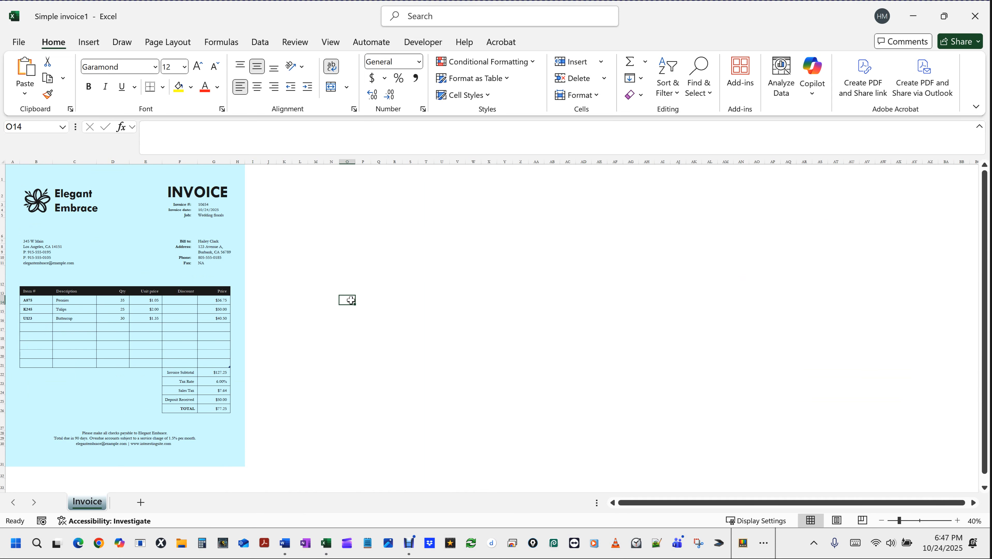
# - Convert the Invoice sheet to an Adobe PDF at actual size
pyautogui.click(18, 45)
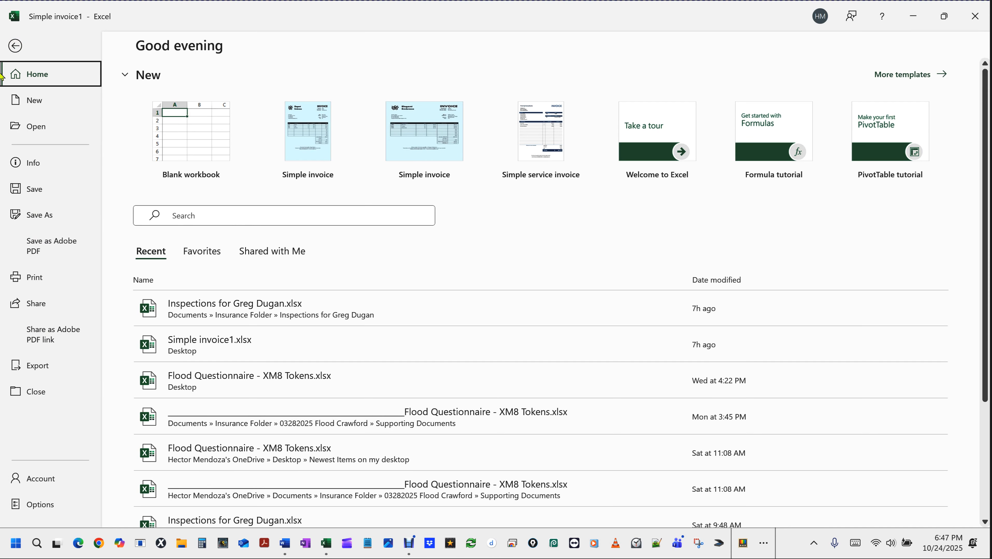
pyautogui.click(41, 249)
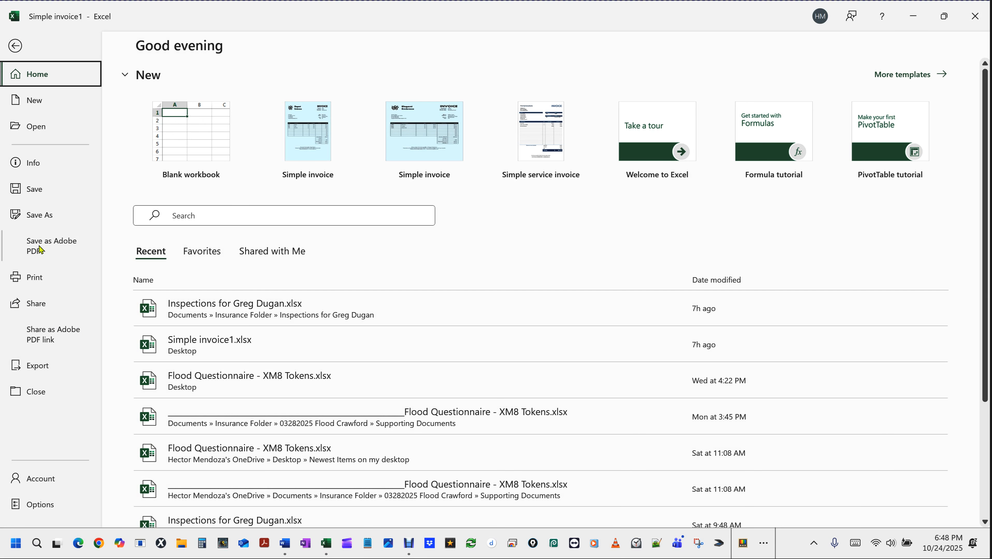
pyautogui.click(39, 245)
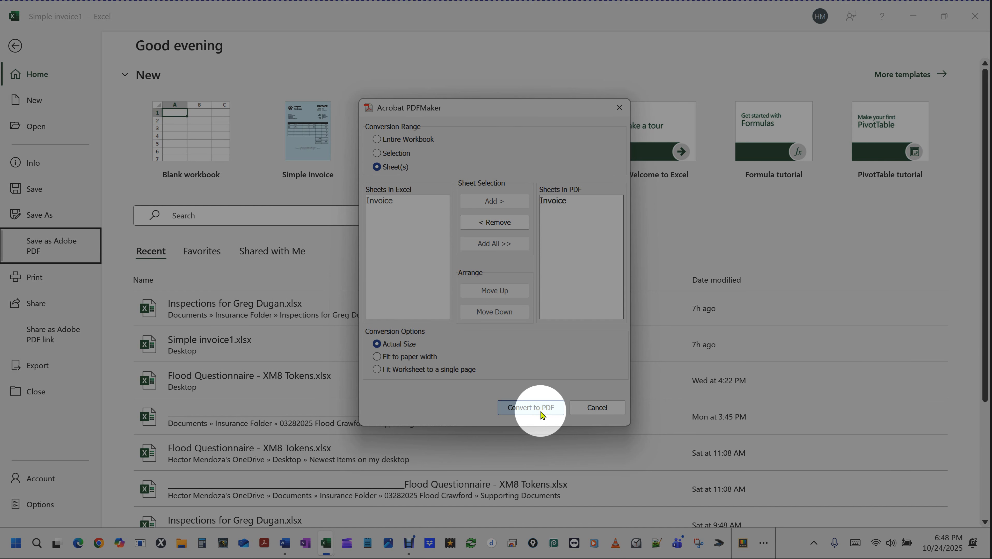
pyautogui.click(542, 411)
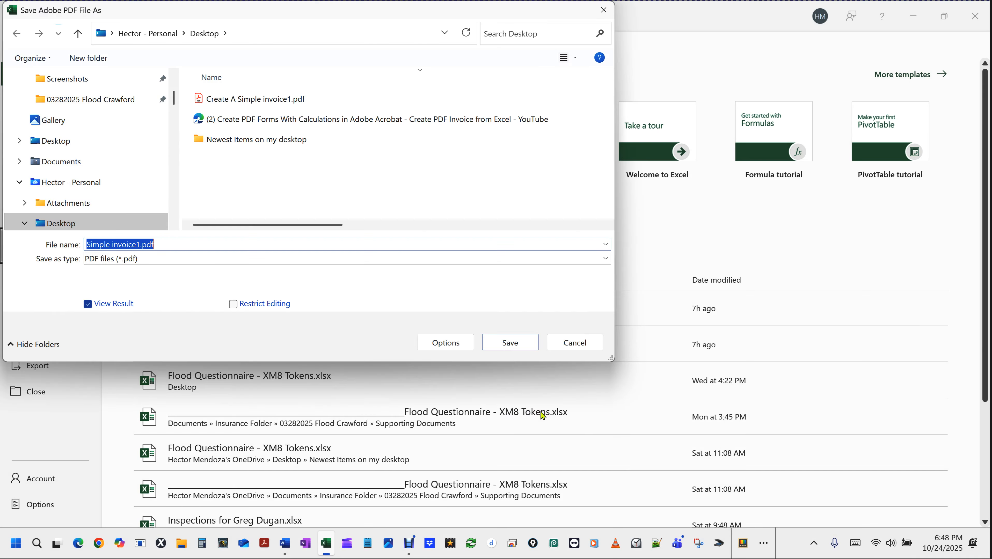
# - Save the PDF as Simple invoice1.pdf in the Desktop folder, with the result set to open for viewing
pyautogui.moveTo(177, 104); pyautogui.dragTo(176, 63)
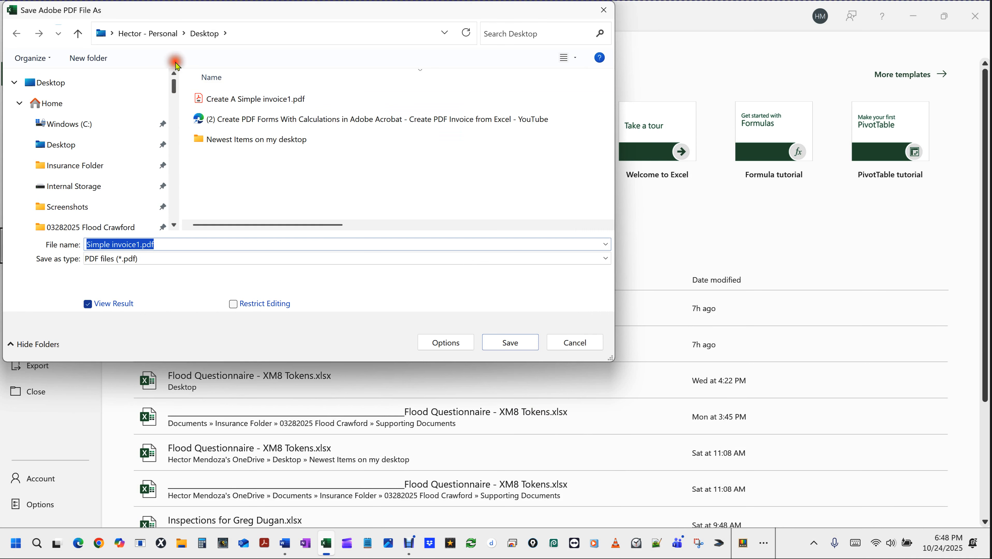
pyautogui.click(58, 146)
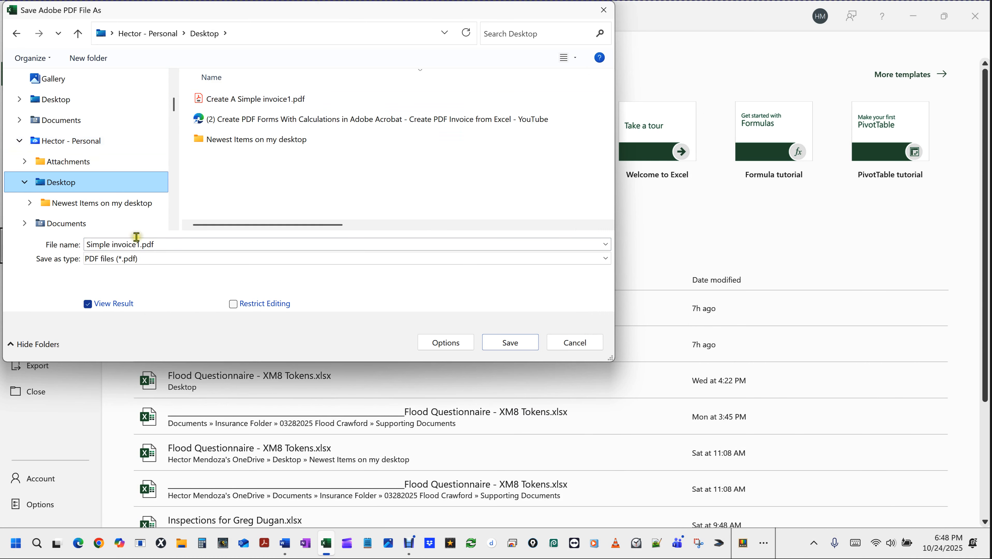
pyautogui.click(174, 244)
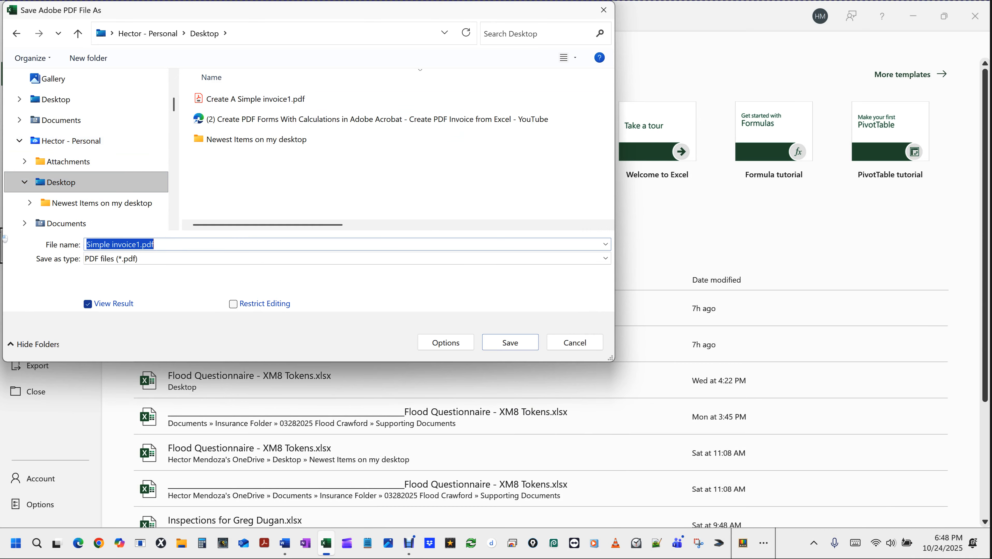
pyautogui.click(515, 346)
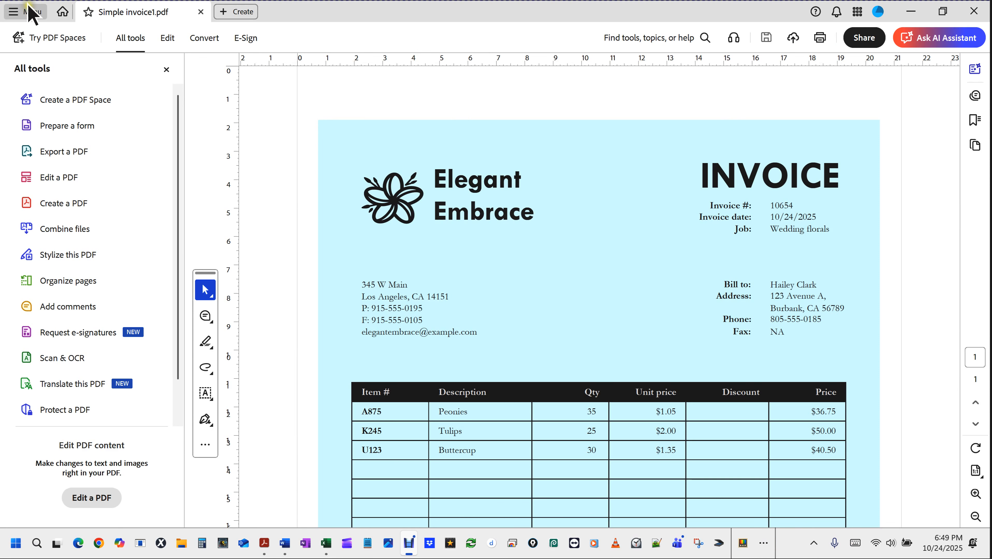
pyautogui.click(22, 9)
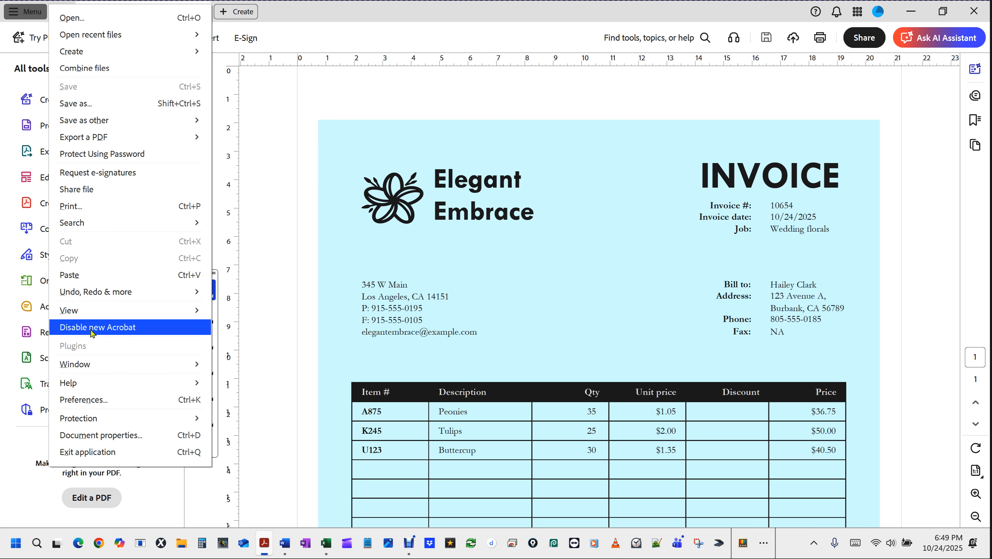
pyautogui.click(267, 238)
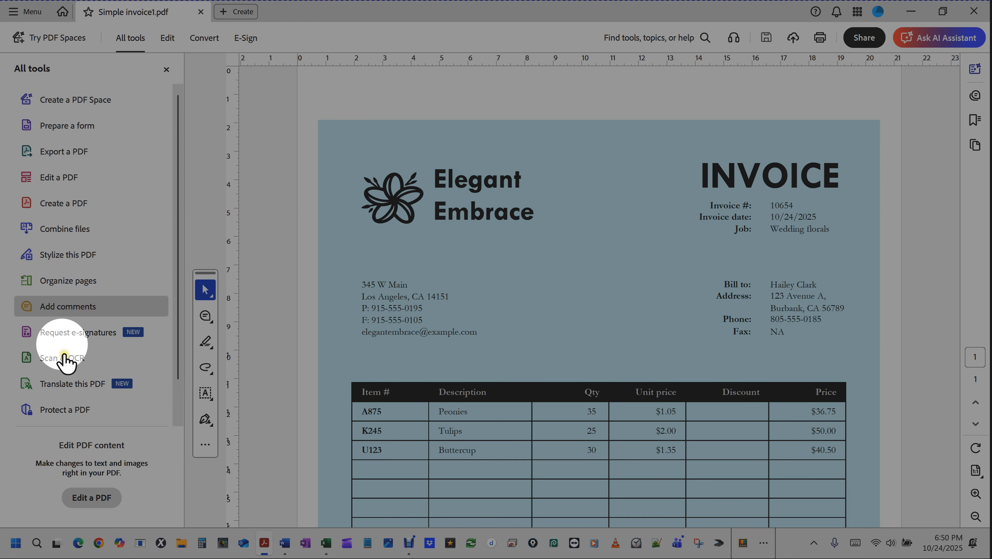
# - Hide the list of all Acrobat tools and show it again
pyautogui.click(167, 70)
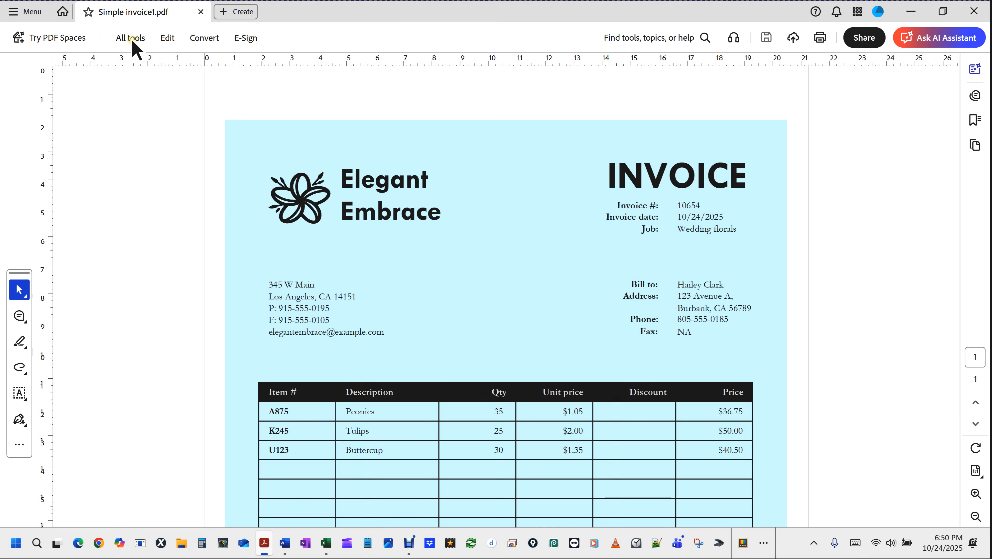
pyautogui.click(132, 40)
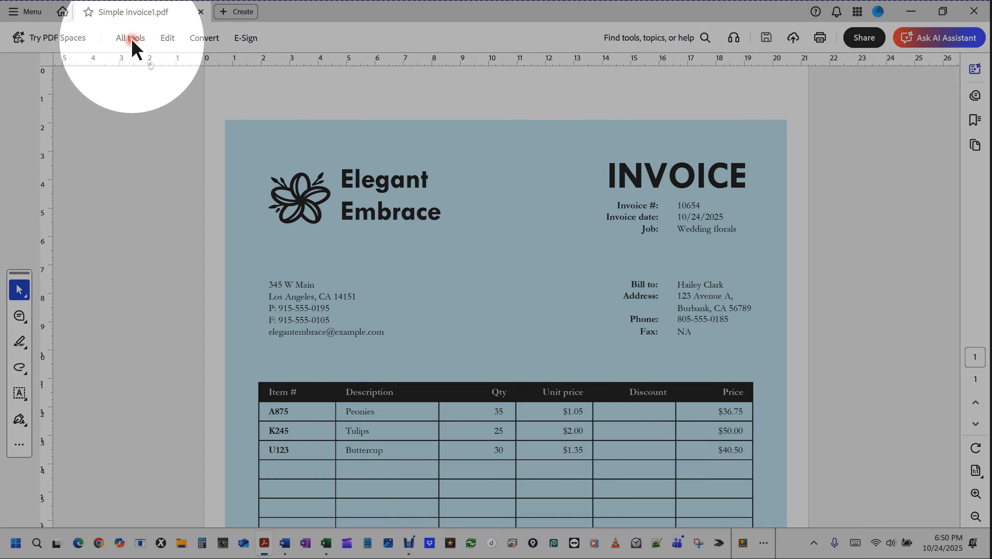
pyautogui.click(132, 41)
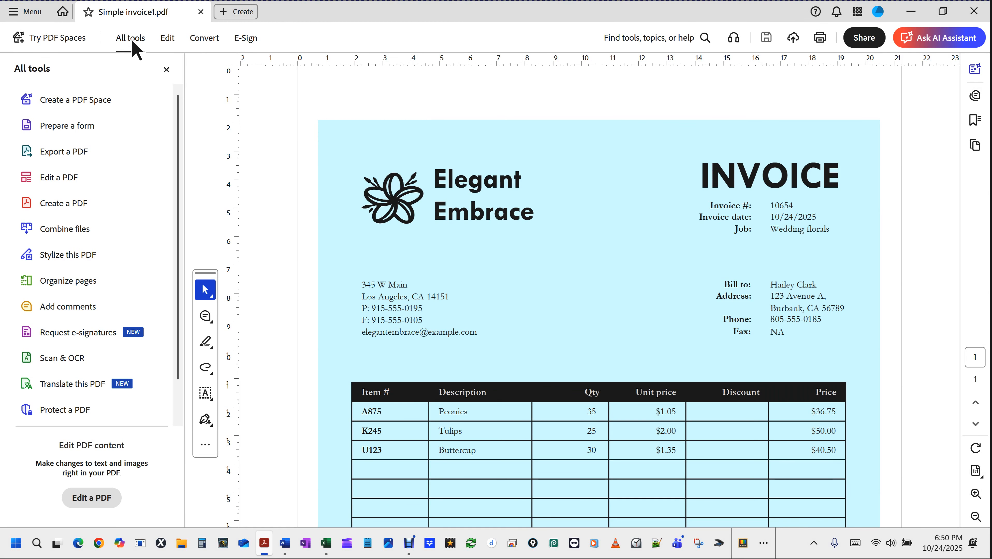
# - Look through the complete list of Acrobat tools, including the reordering options for Add comments
pyautogui.click(66, 126)
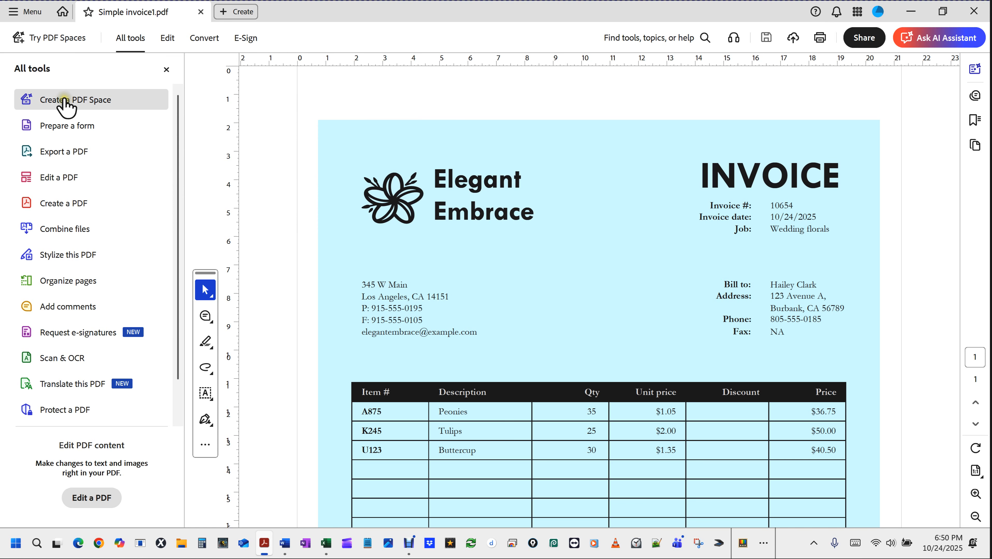
pyautogui.press('ctrl')
pyautogui.press('ctrl')
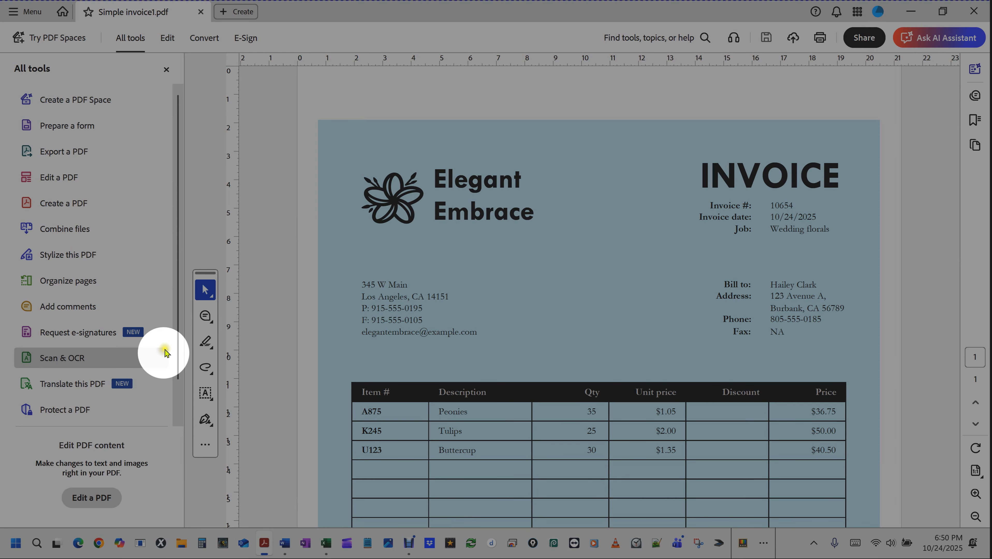
pyautogui.moveTo(178, 323); pyautogui.dragTo(174, 377)
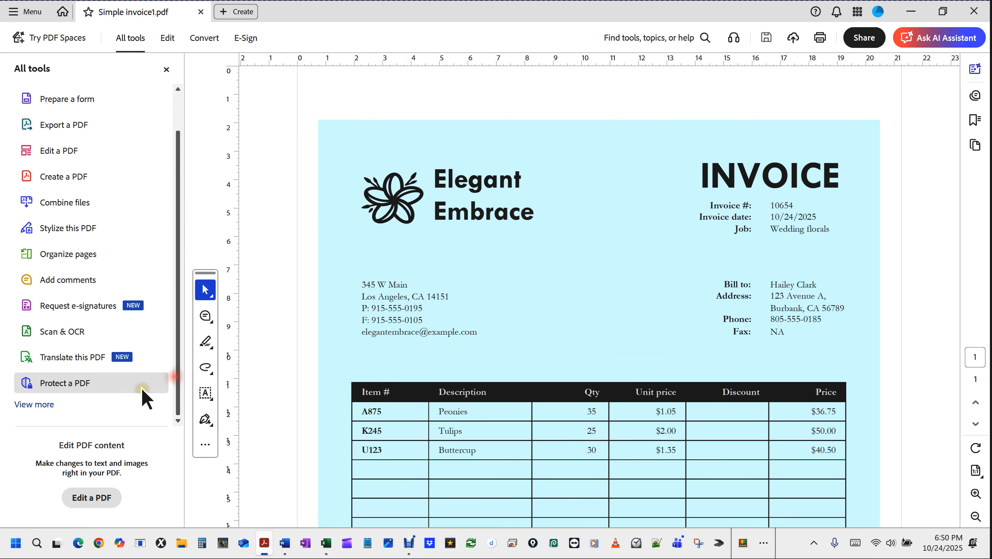
pyautogui.click(39, 407)
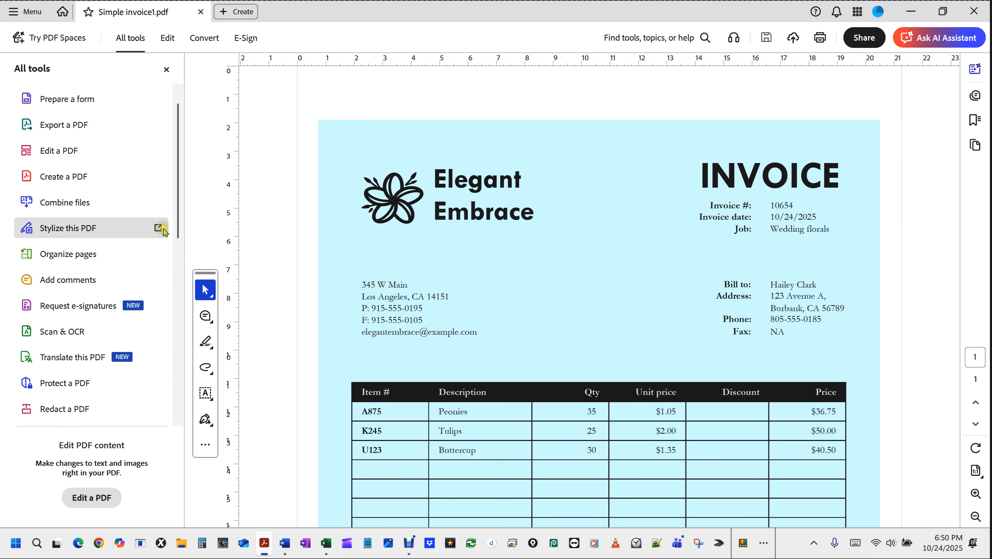
pyautogui.moveTo(177, 226); pyautogui.dragTo(172, 262)
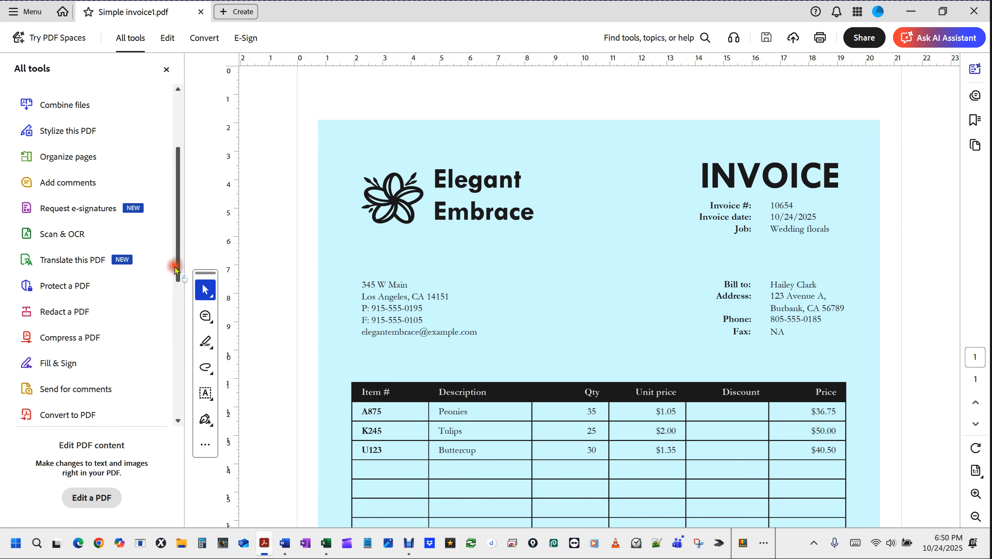
pyautogui.rightClick(61, 184)
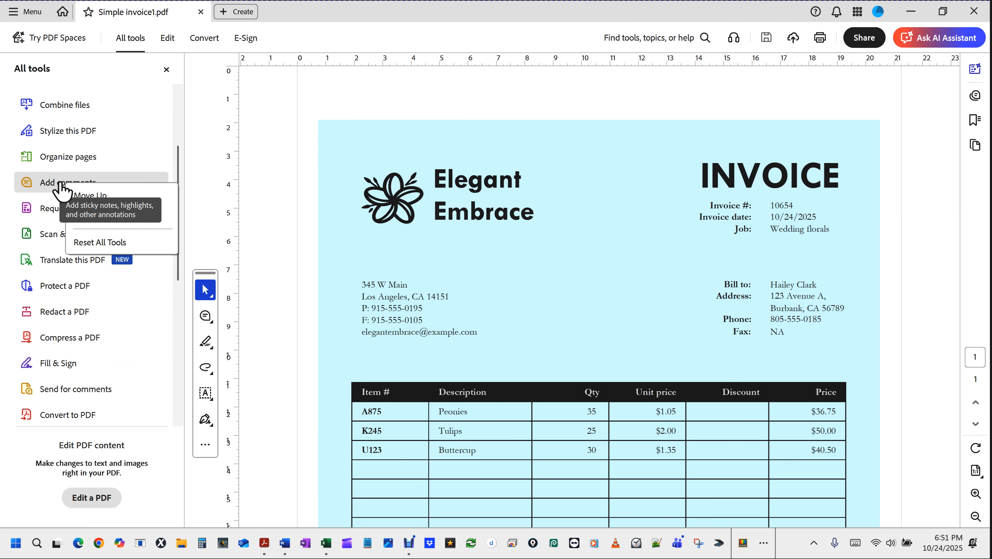
pyautogui.click(180, 173)
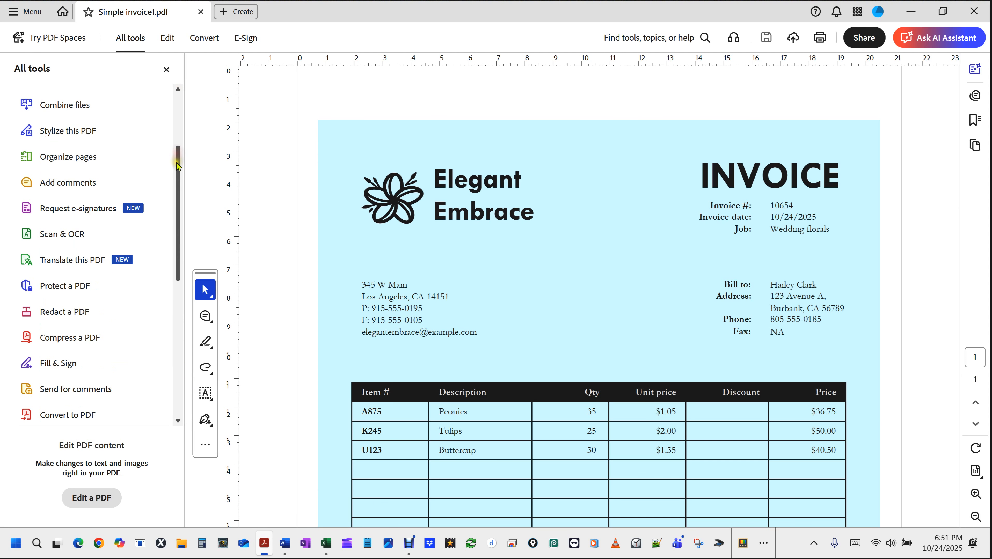
pyautogui.moveTo(176, 154); pyautogui.dragTo(183, 93)
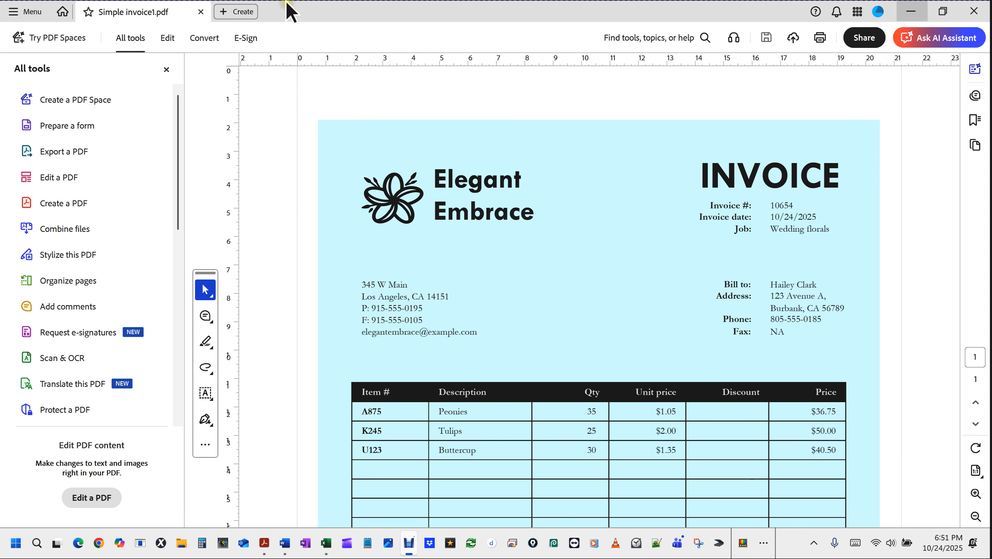
# - Create a fillable form from Simple invoice1.pdf, keeping automatic form field detection on and the signature requirement off
pyautogui.click(60, 129)
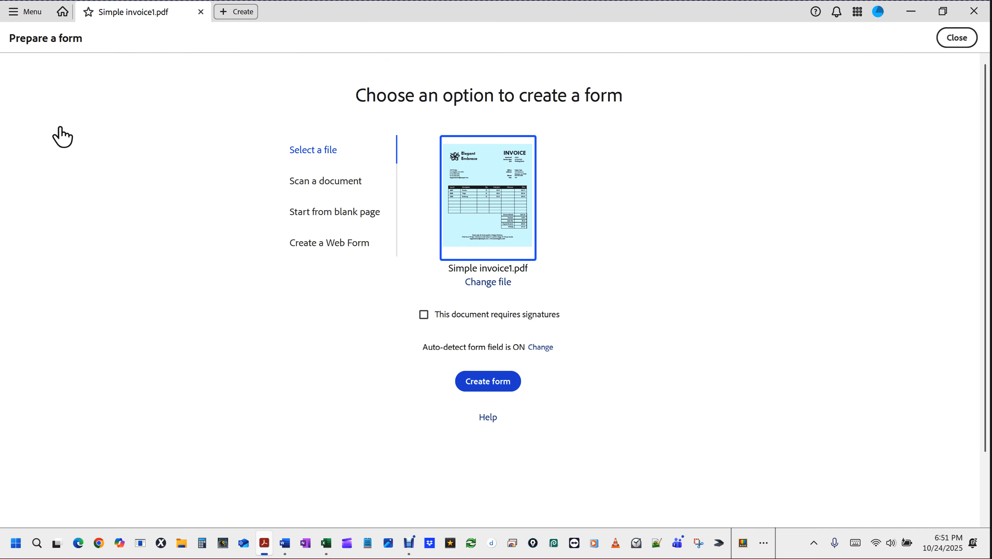
pyautogui.click(310, 151)
pyautogui.click(311, 159)
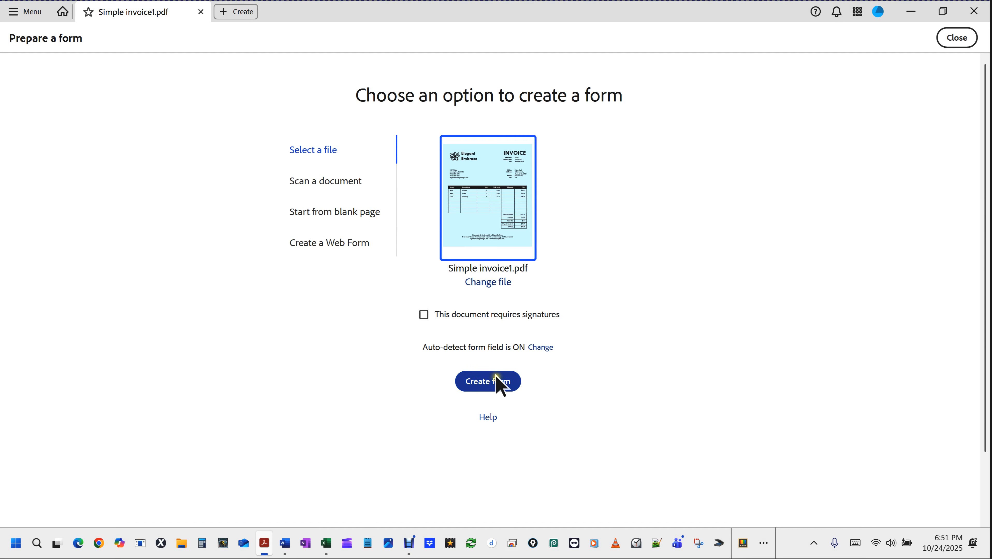
pyautogui.click(489, 383)
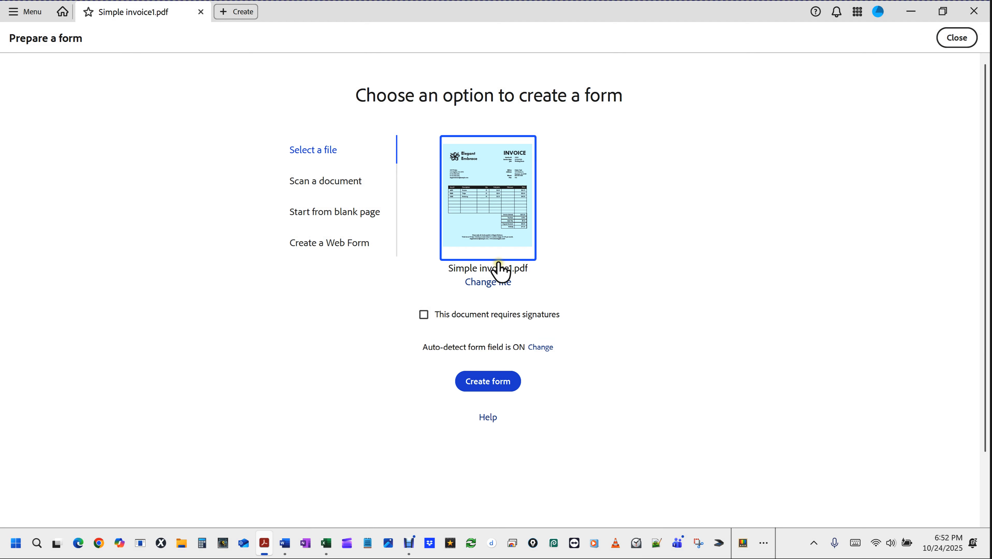
pyautogui.click(489, 283)
pyautogui.click(490, 383)
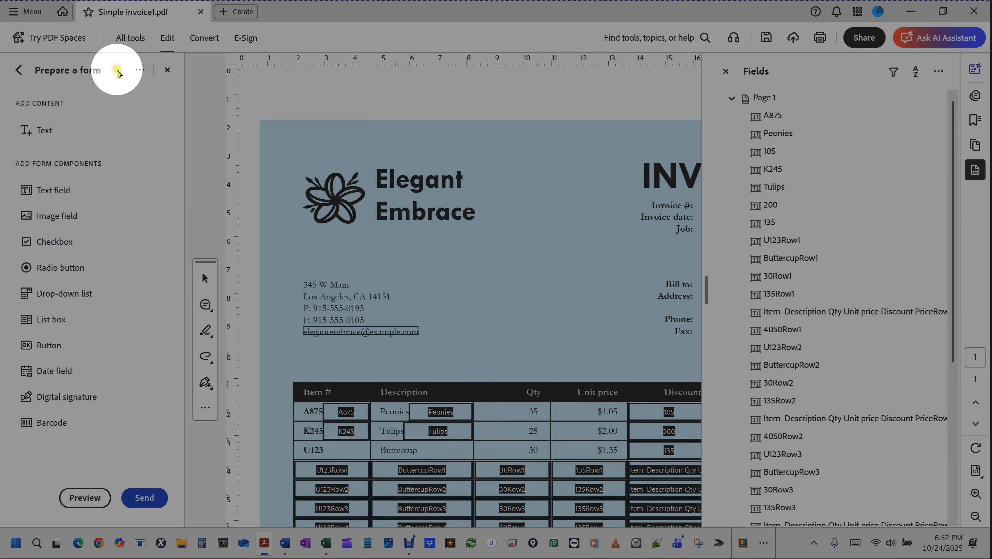
# - Examine the automatically detected form fields and locate the A875 field on the invoice page
pyautogui.click(45, 190)
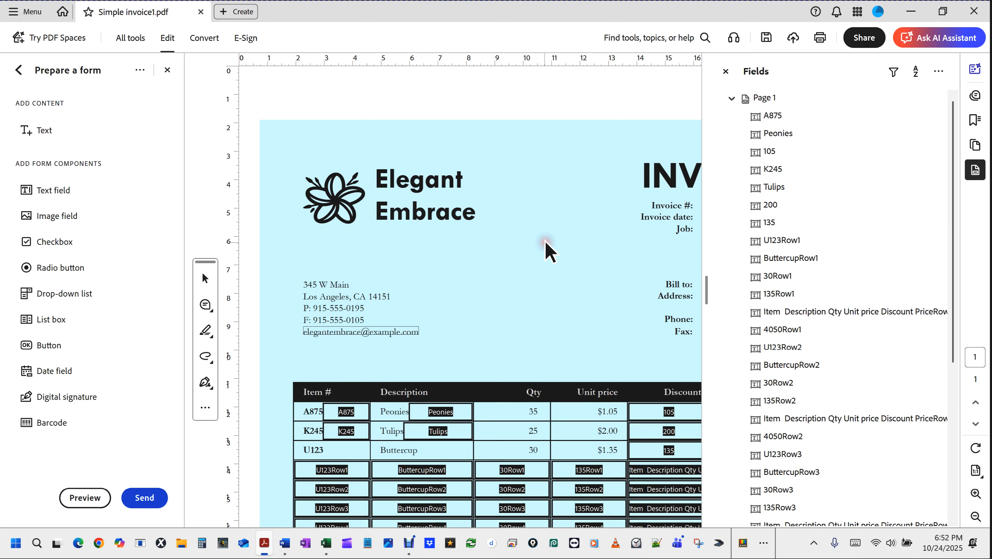
pyautogui.hotkey('ctrl', '-')
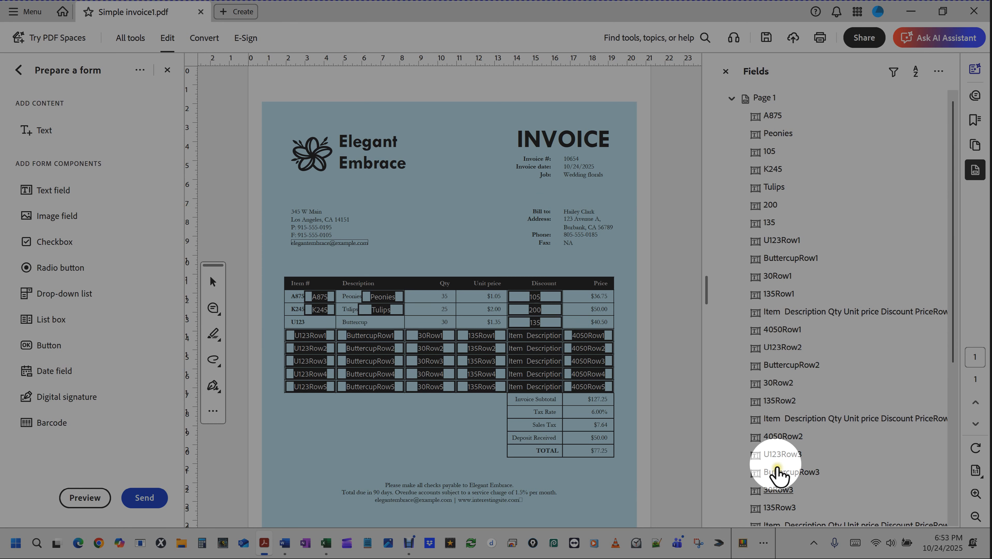
pyautogui.scroll(-5, 790, 436)
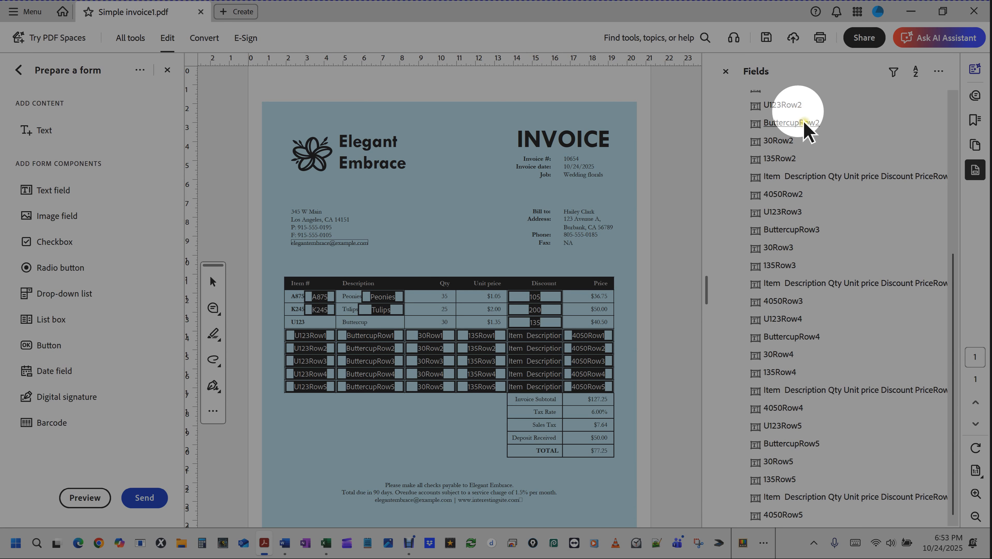
pyautogui.scroll(5, 806, 125)
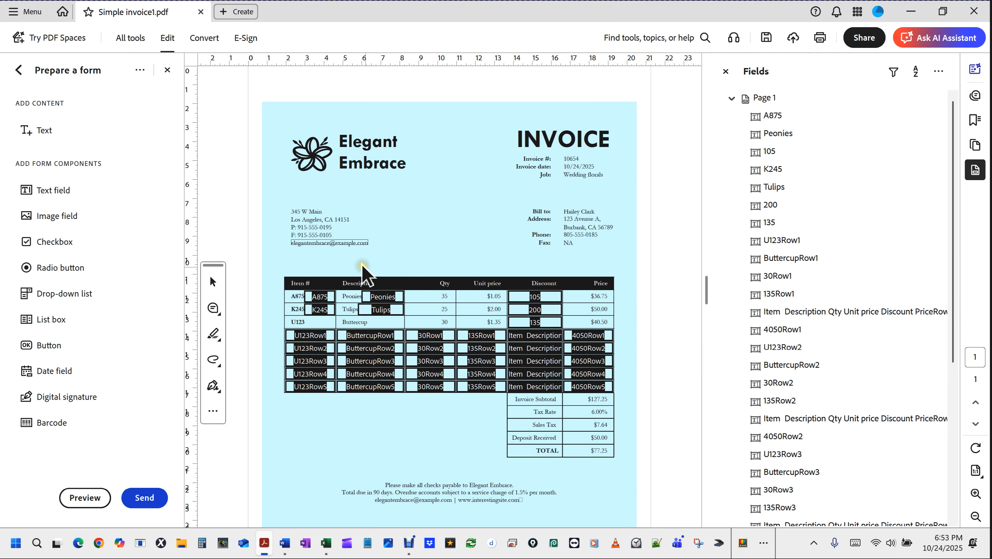
pyautogui.click(297, 261)
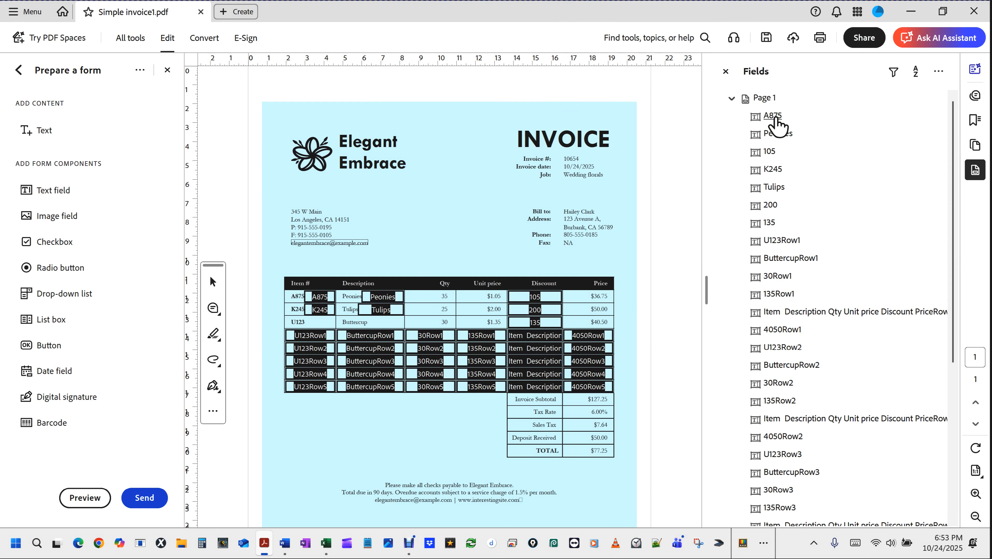
pyautogui.click(773, 117)
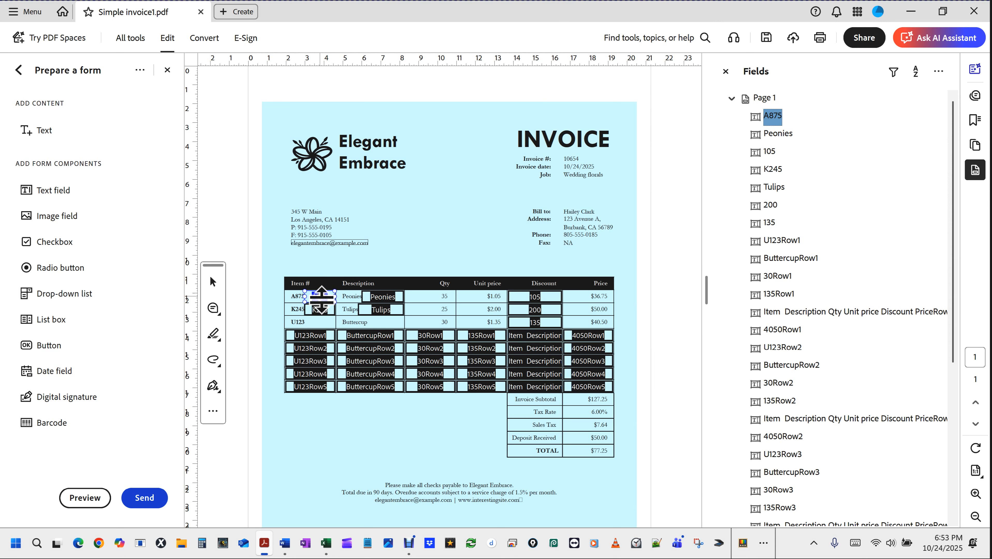
pyautogui.click(329, 262)
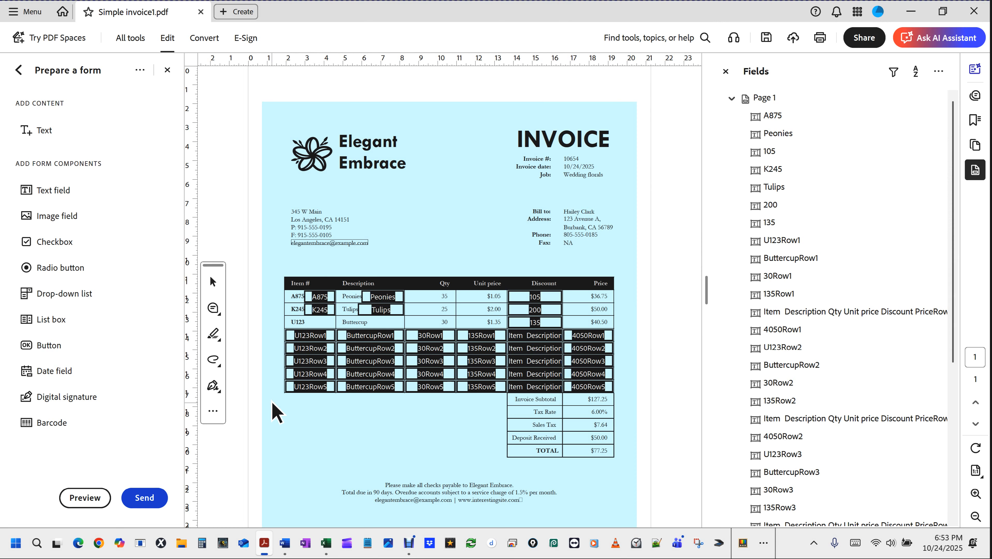
# - Delete all detected form fields in the five blank rows of the item table, keeping the 135 field
pyautogui.moveTo(272, 402); pyautogui.dragTo(629, 322)
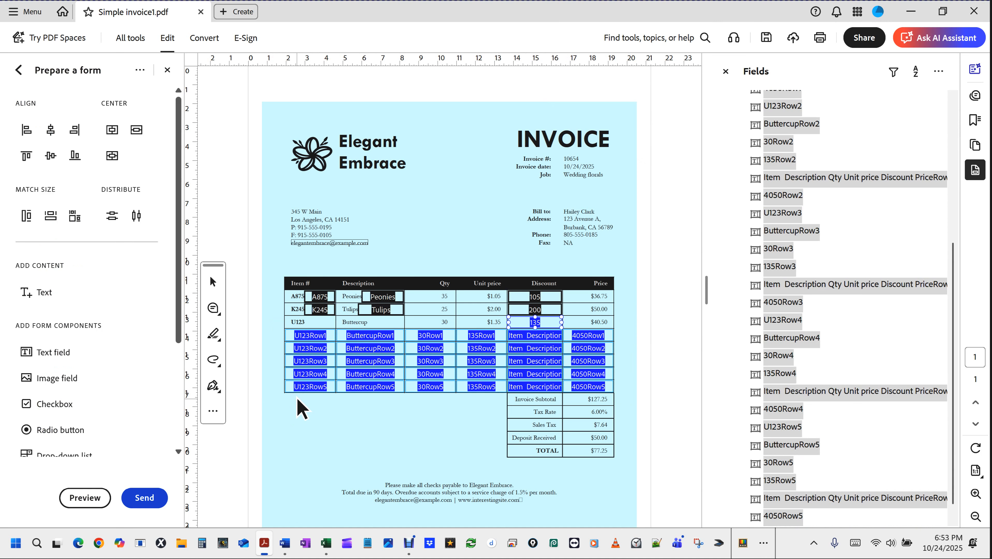
pyautogui.scroll(-1, 820, 132)
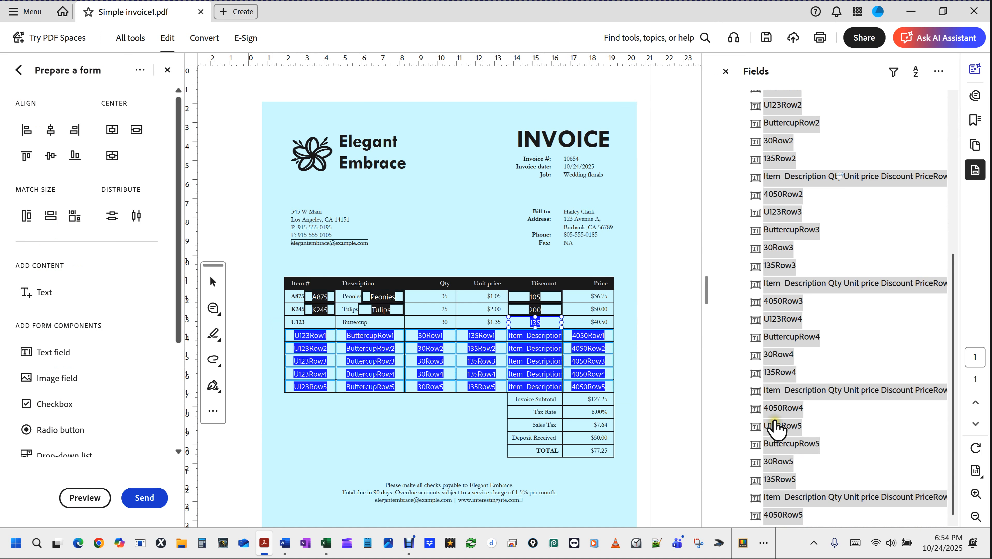
pyautogui.scroll(4, 830, 373)
pyautogui.scroll(-5, 826, 374)
pyautogui.press('ctrl')
pyautogui.press('ctrl')
pyautogui.keyDown('ctrl'); pyautogui.click(545, 322); pyautogui.keyUp('ctrl')
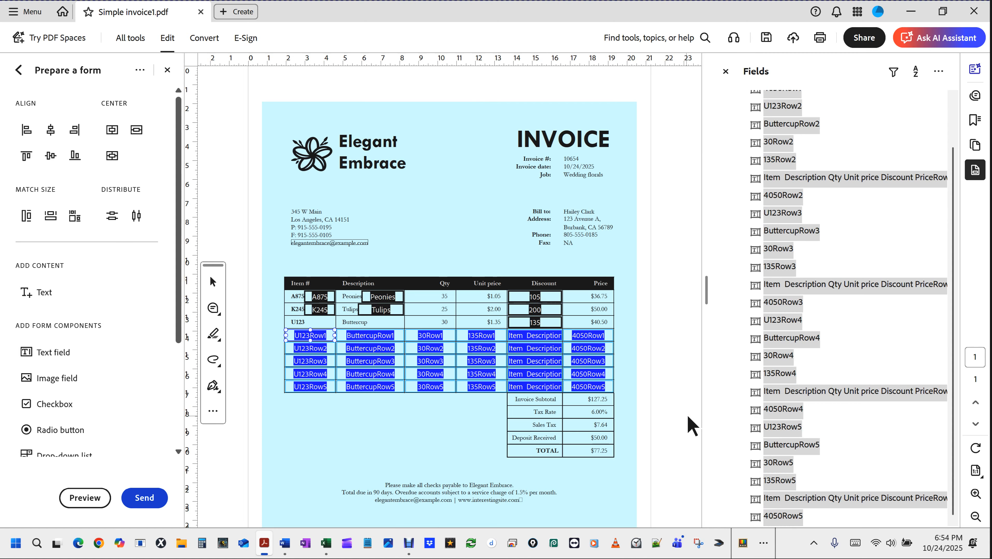
pyautogui.press('Delete')
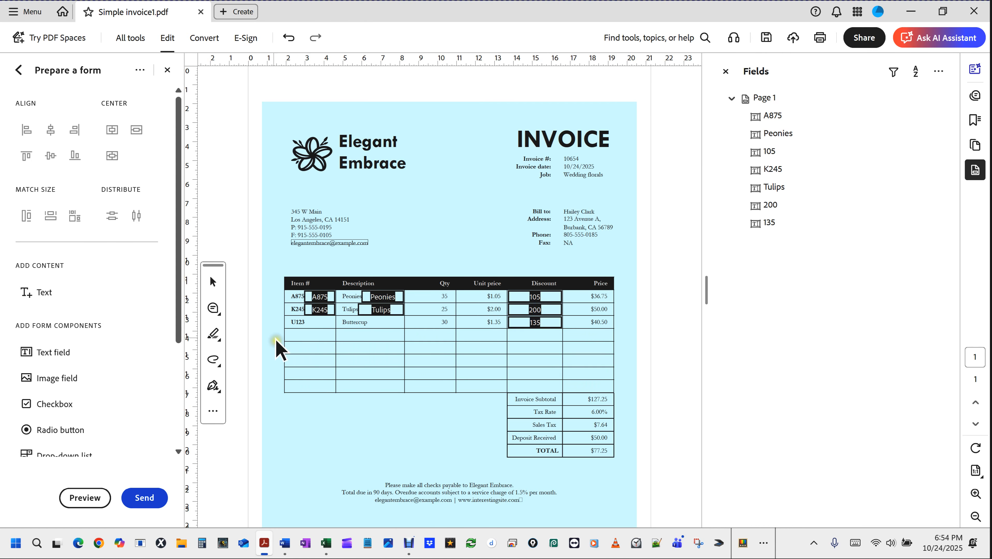
# - Delete the remaining detected form fields, from A875 through 135, so the page has no fields
pyautogui.click(296, 358)
pyautogui.click(768, 116)
pyautogui.click(777, 134)
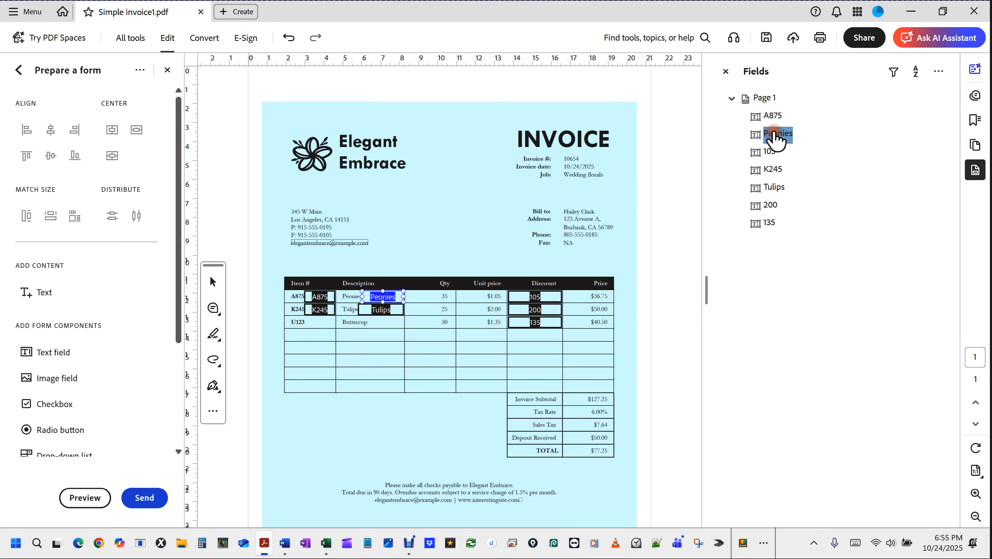
pyautogui.click(768, 116)
pyautogui.keyDown('shift'); pyautogui.click(769, 224); pyautogui.keyUp('shift')
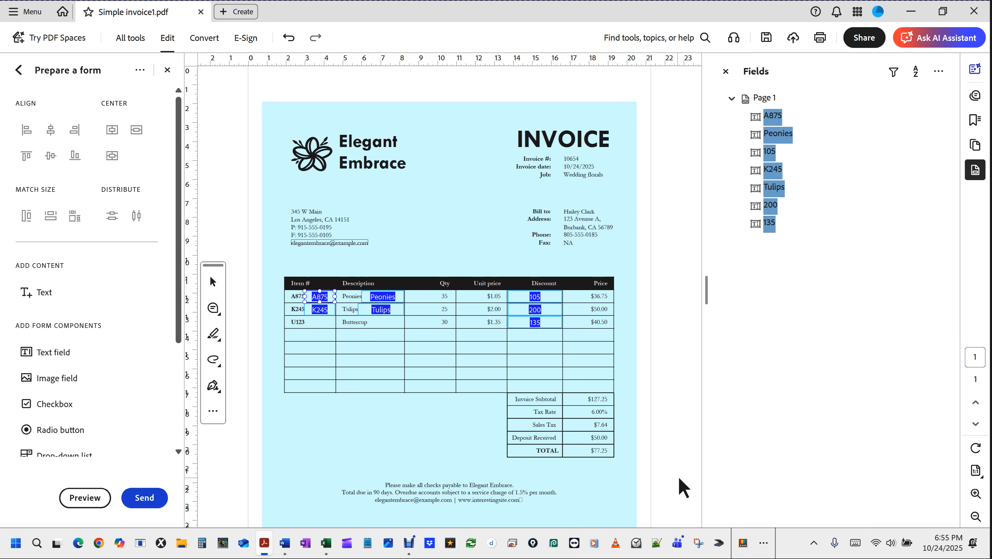
pyautogui.press('Delete')
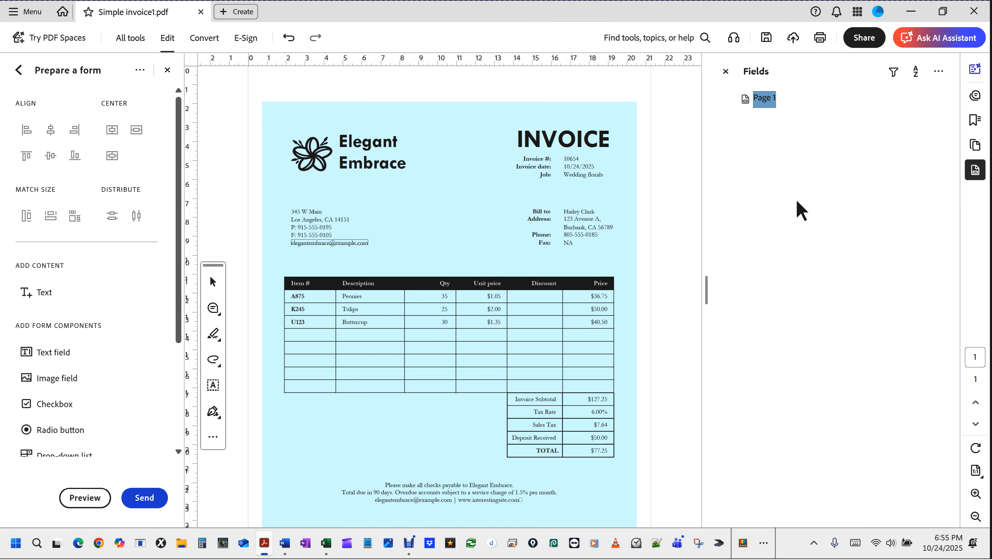
pyautogui.click(791, 208)
pyautogui.press('ctrl')
pyautogui.press('ctrl')
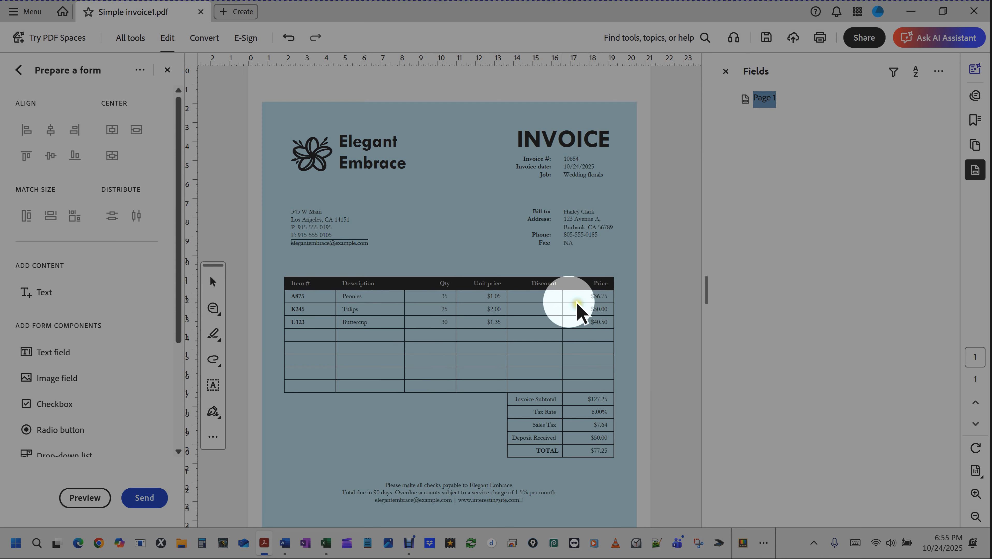
# - Try to box-select the sample item values and the invoice totals while in form preparation
pyautogui.click(675, 294)
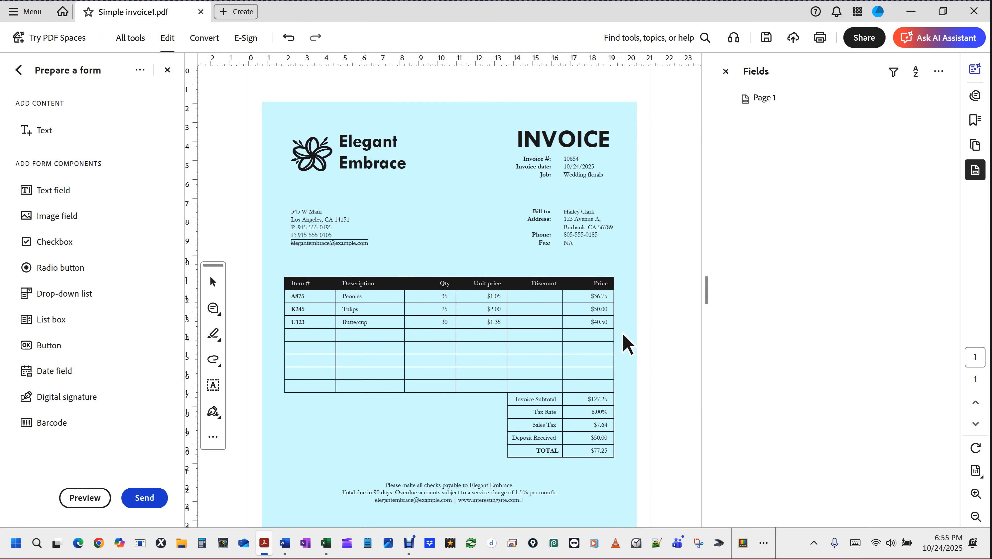
pyautogui.click(623, 334)
pyautogui.moveTo(623, 334); pyautogui.dragTo(411, 291)
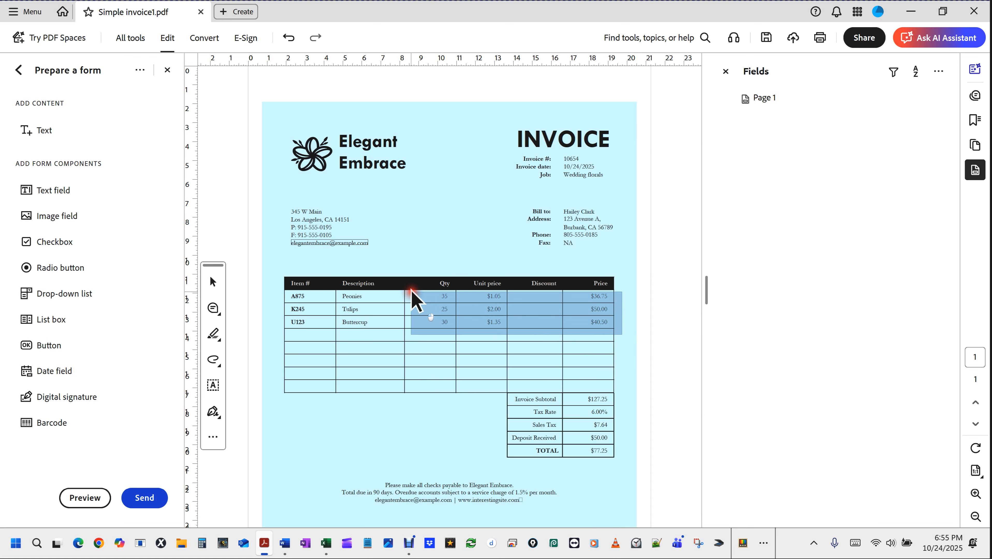
pyautogui.moveTo(411, 291); pyautogui.dragTo(411, 291)
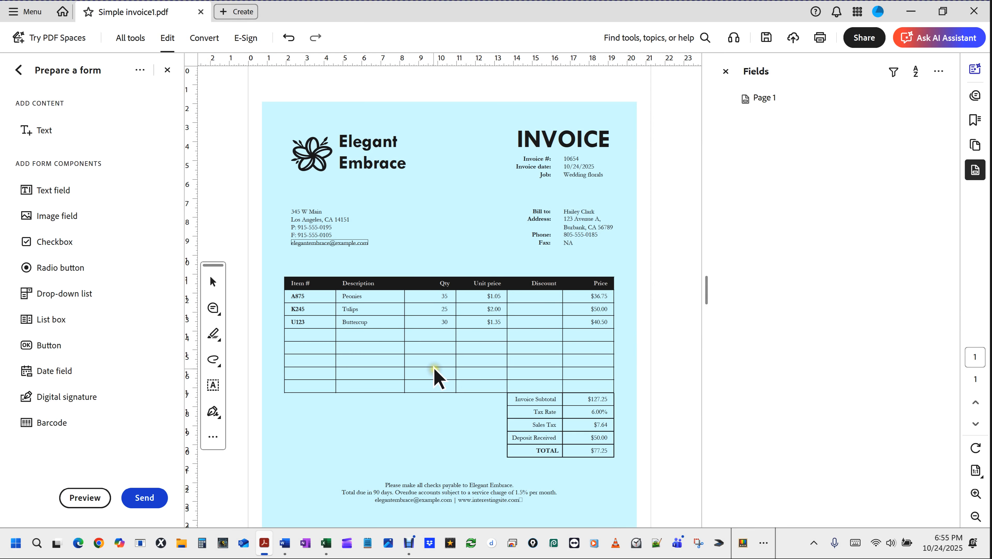
pyautogui.moveTo(418, 350); pyautogui.dragTo(629, 287)
pyautogui.moveTo(626, 470); pyautogui.dragTo(571, 368)
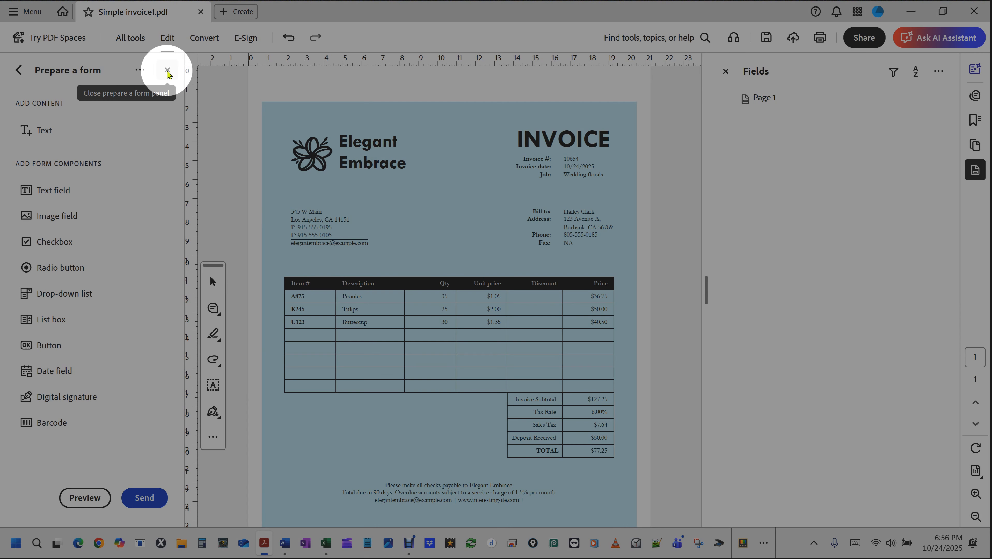
# - Close form preparation and open the invoice PDF for content editing
pyautogui.click(167, 71)
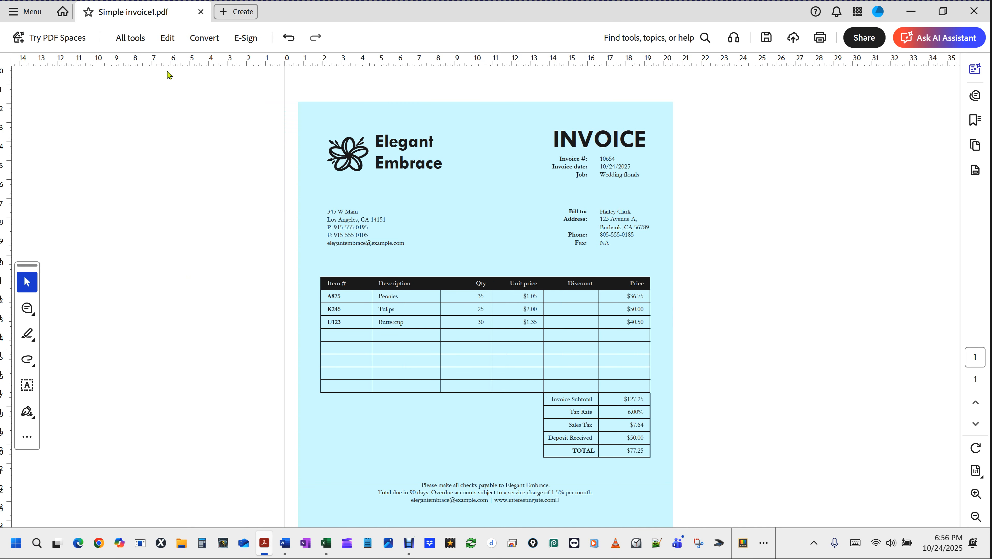
pyautogui.click(168, 39)
pyautogui.click(169, 39)
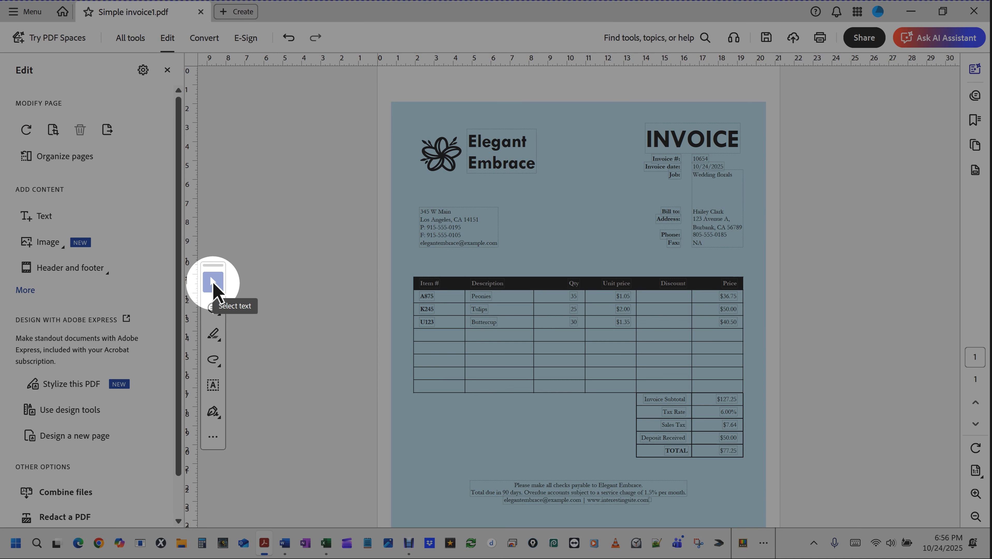
# - Delete the sample quantities, unit prices and prices from the three filled item rows
pyautogui.click(214, 285)
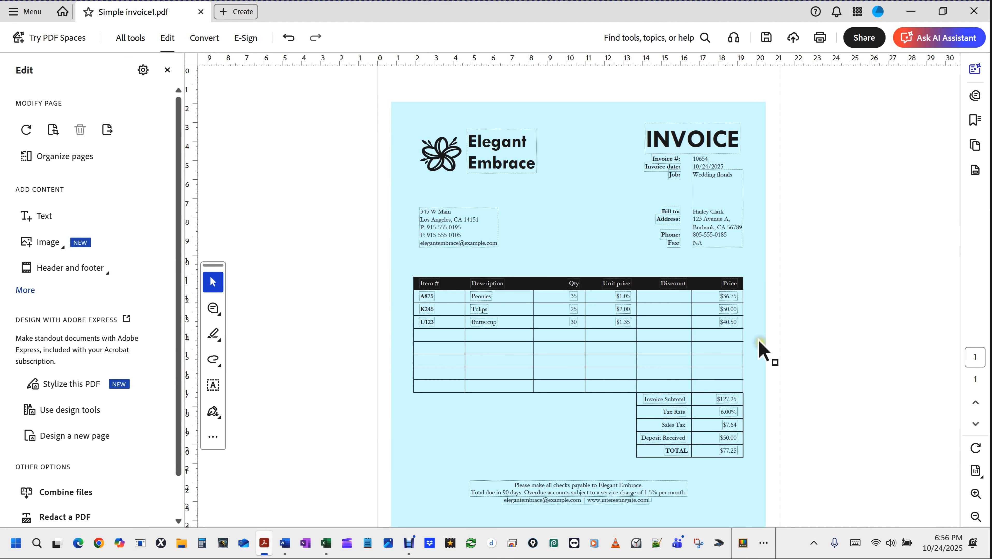
pyautogui.moveTo(758, 341); pyautogui.dragTo(558, 293)
pyautogui.scroll(2, 801, 337)
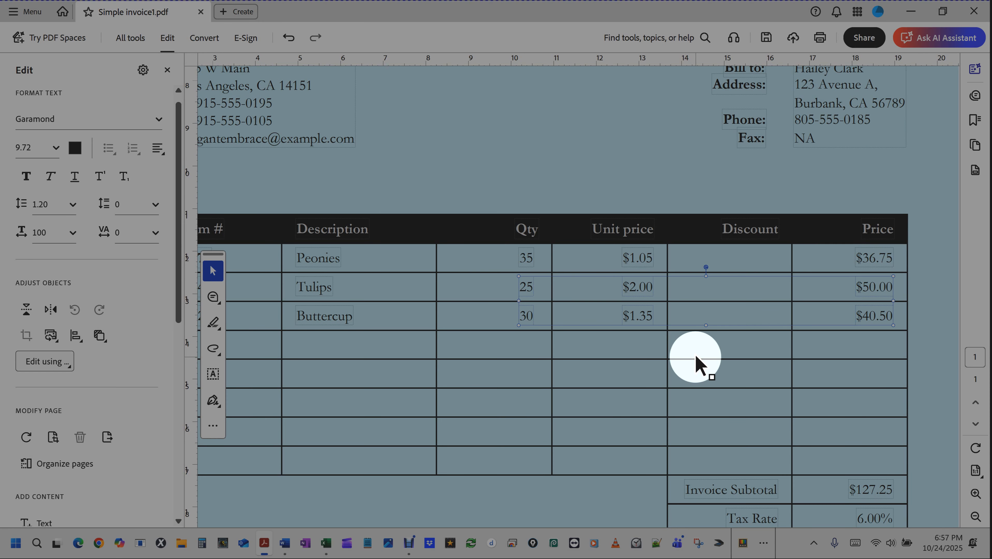
pyautogui.press('Delete')
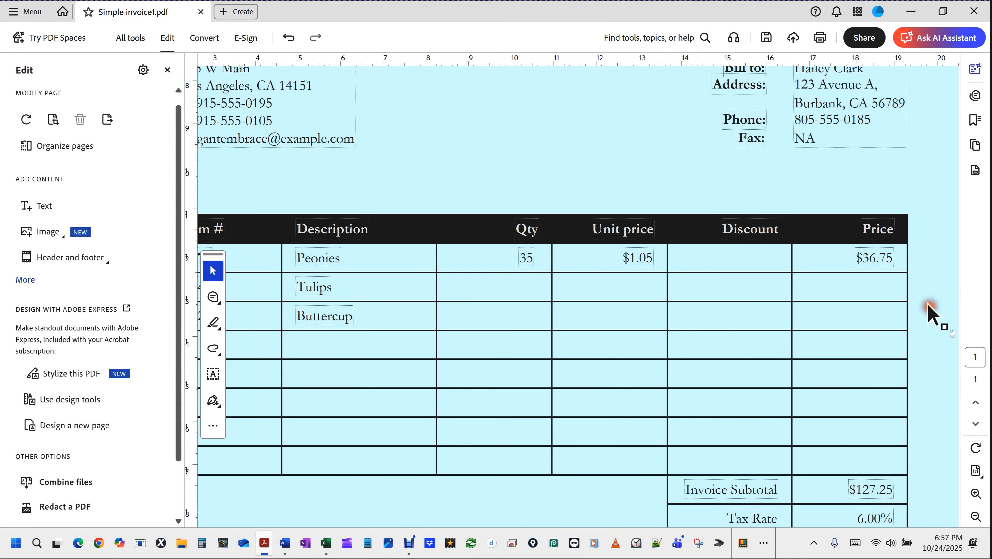
pyautogui.moveTo(928, 306)
pyautogui.mouseDown()
pyautogui.moveTo(491, 256)
pyautogui.moveTo(492, 240)
pyautogui.mouseUp()
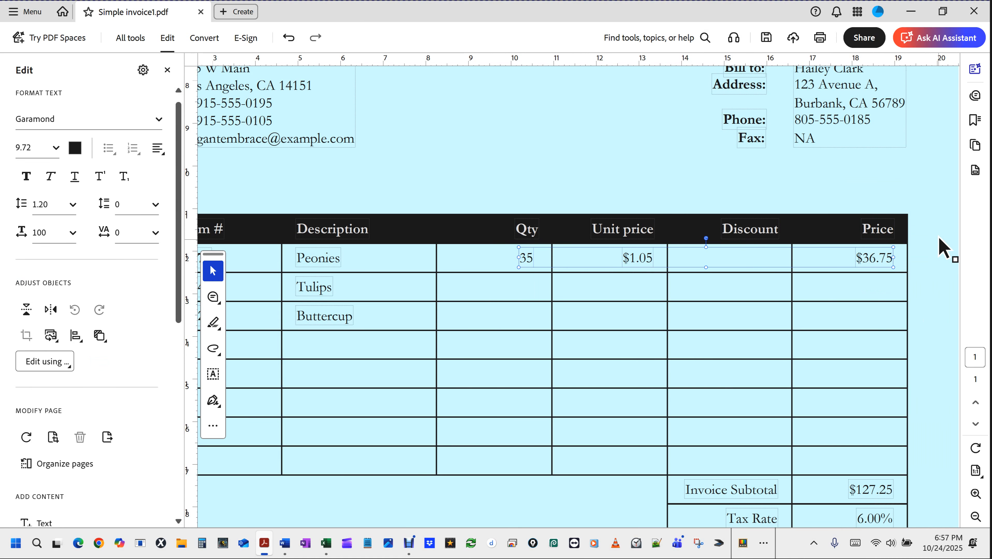
pyautogui.press('Delete')
# - Try to delete the totals values from Invoice Subtotal to TOTAL together with the table's outer border line, and undo the deletion
pyautogui.scroll(-5, 752, 259)
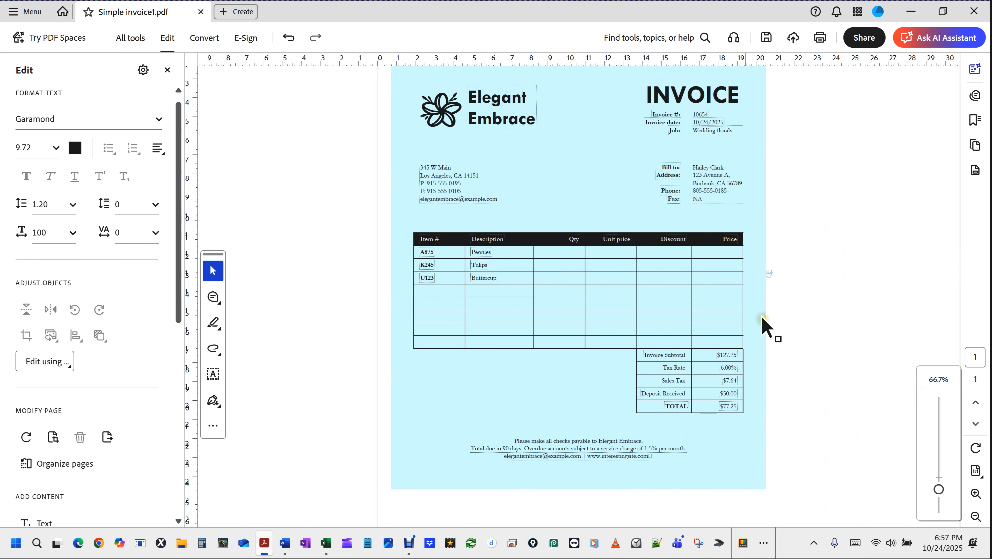
pyautogui.scroll(5, 773, 449)
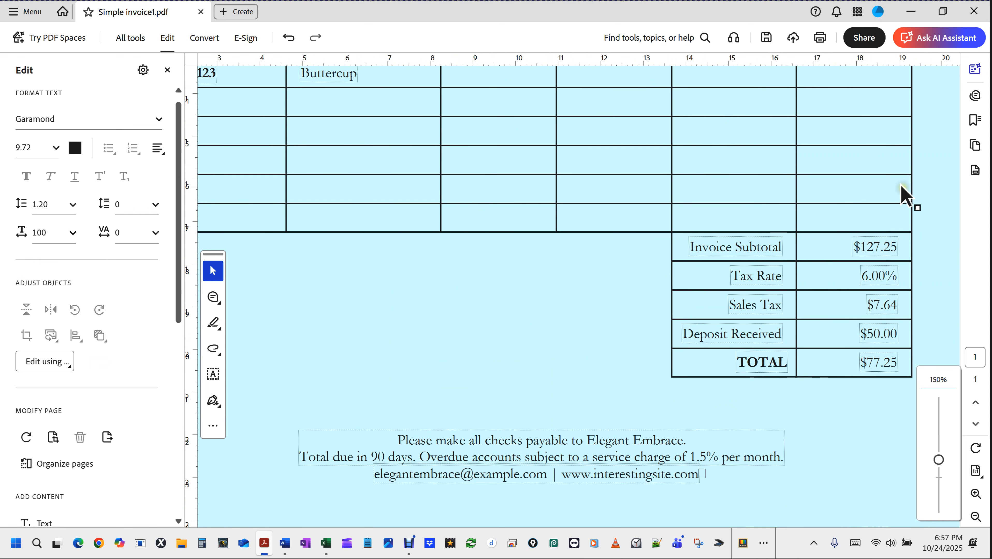
pyautogui.click(820, 414)
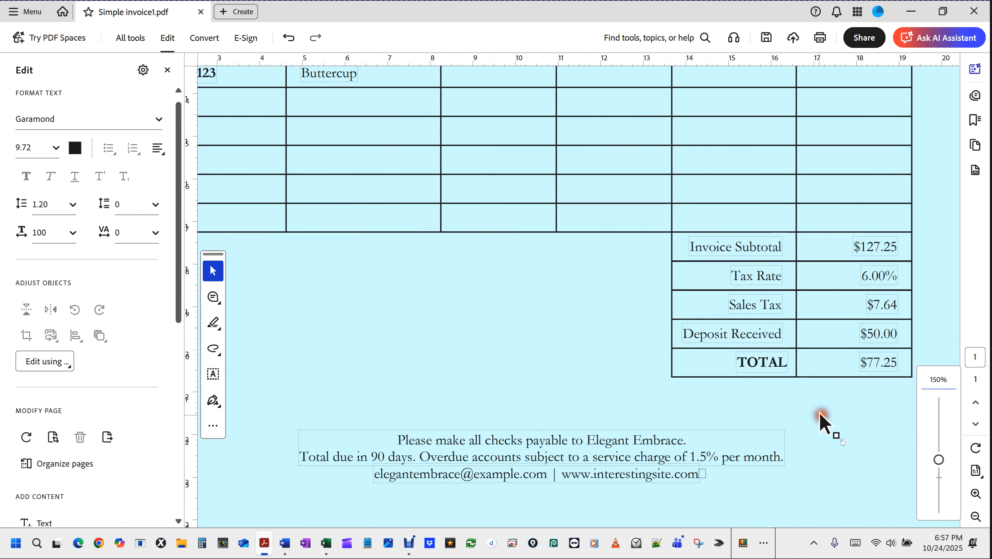
pyautogui.moveTo(819, 417); pyautogui.dragTo(947, 188)
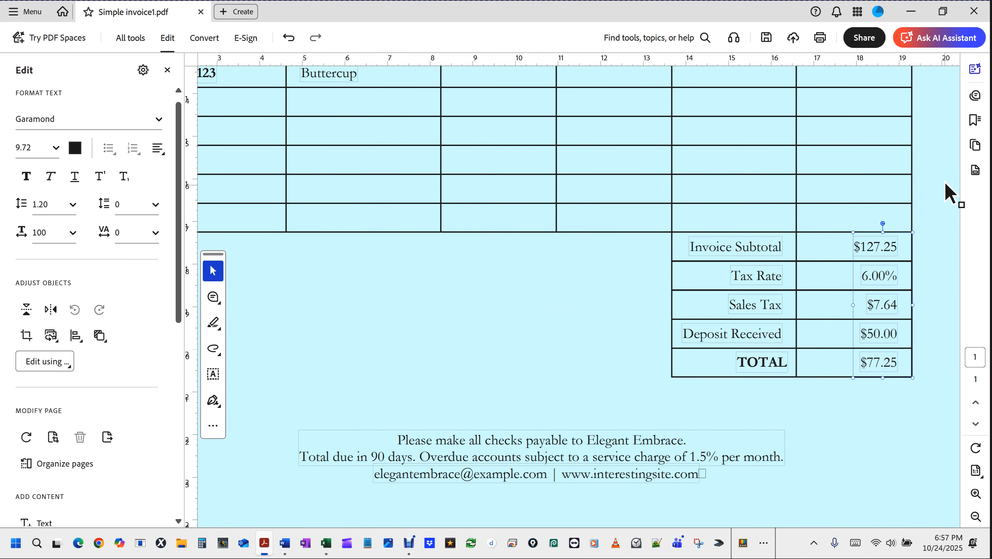
pyautogui.press('Delete')
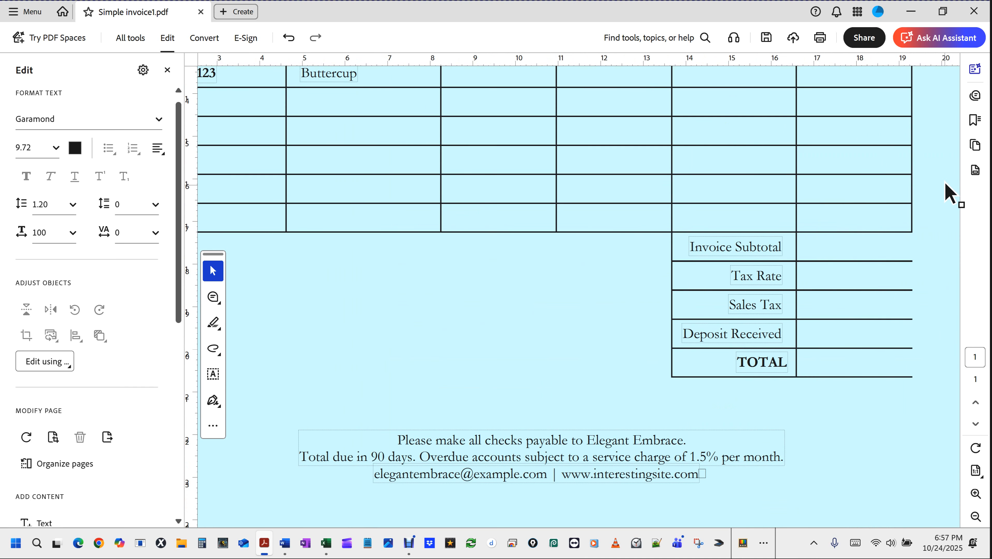
pyautogui.click(914, 240)
pyautogui.click(916, 301)
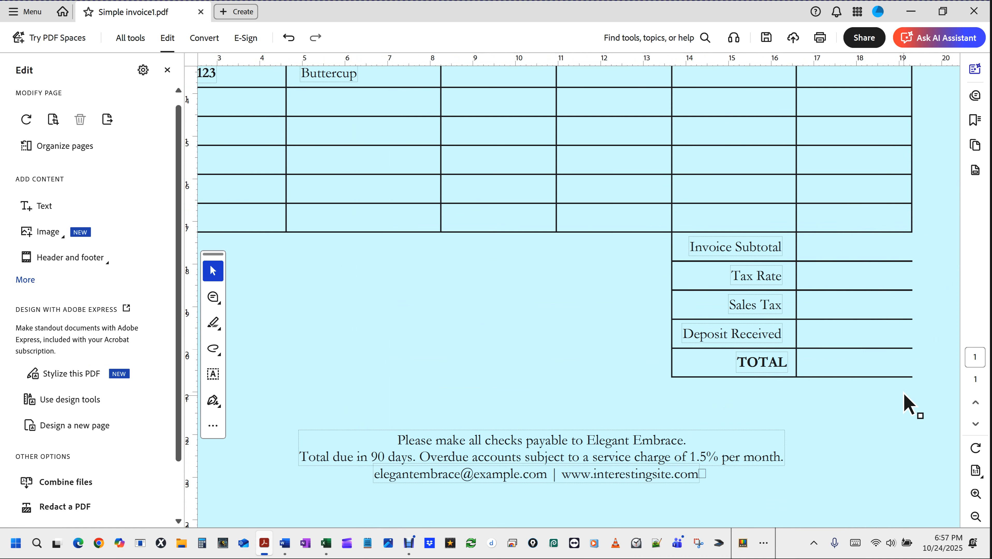
pyautogui.hotkey('ctrl', 'z')
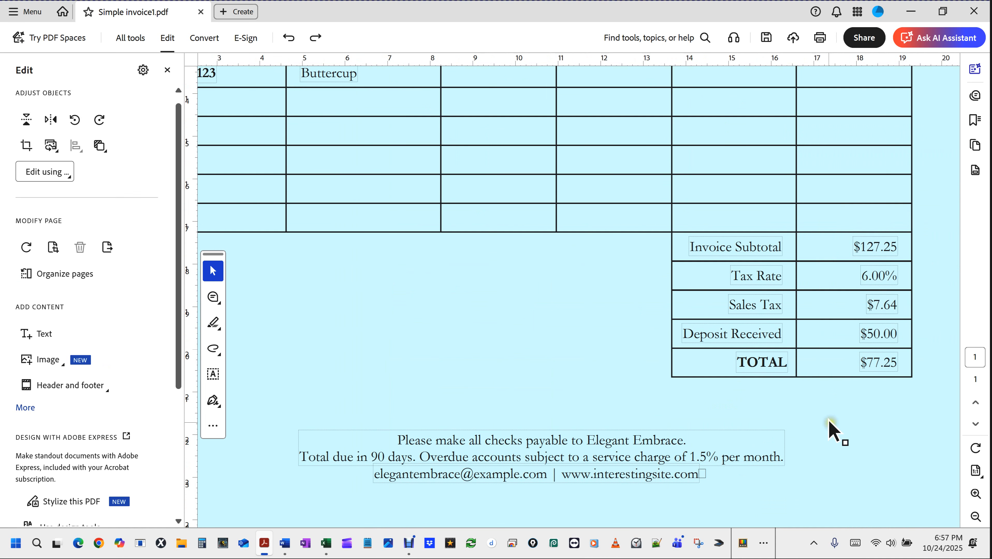
# - Delete only the five sample values beside the Invoice Subtotal through TOTAL labels, leaving the table border out of the selection
pyautogui.click(826, 421)
pyautogui.click(860, 416)
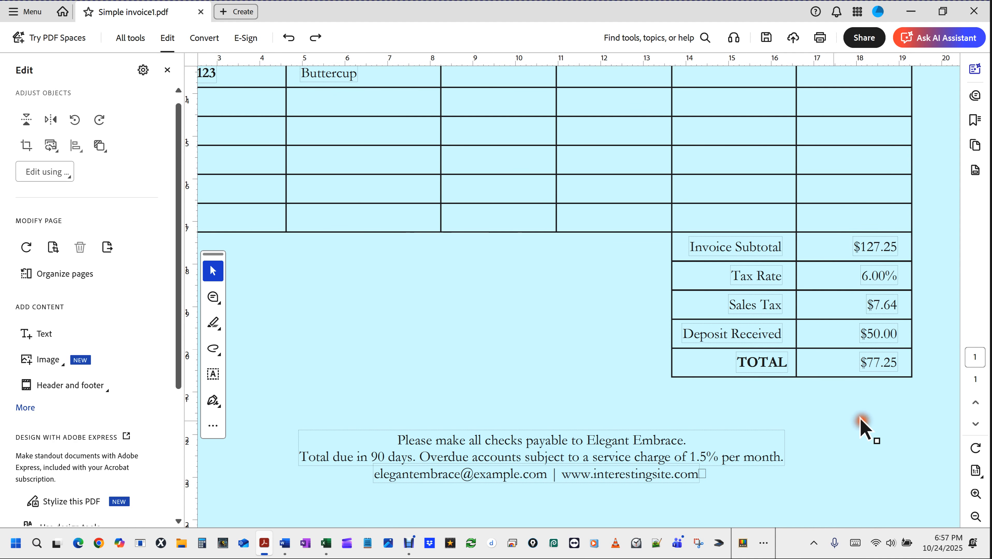
pyautogui.click(842, 410)
pyautogui.moveTo(841, 411); pyautogui.dragTo(903, 227)
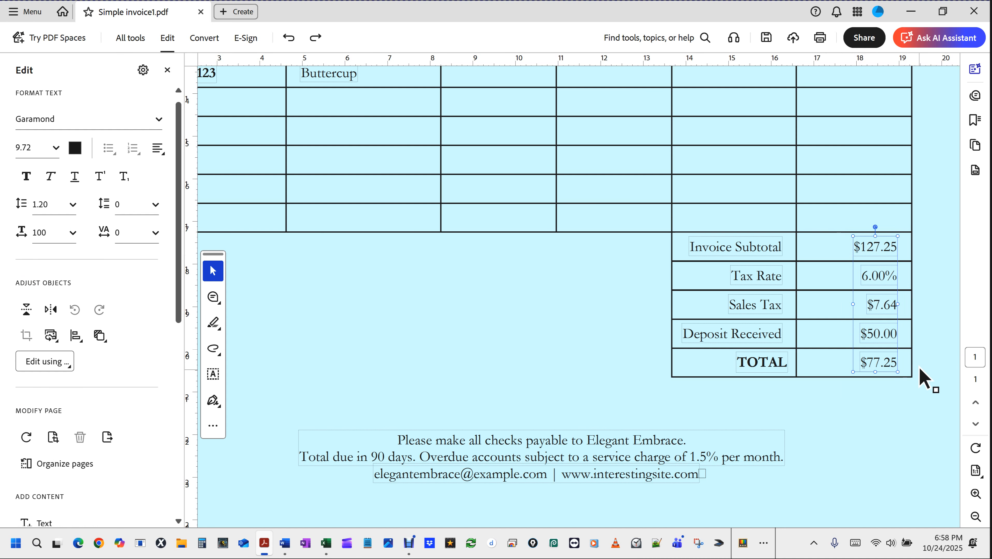
pyautogui.press('Delete')
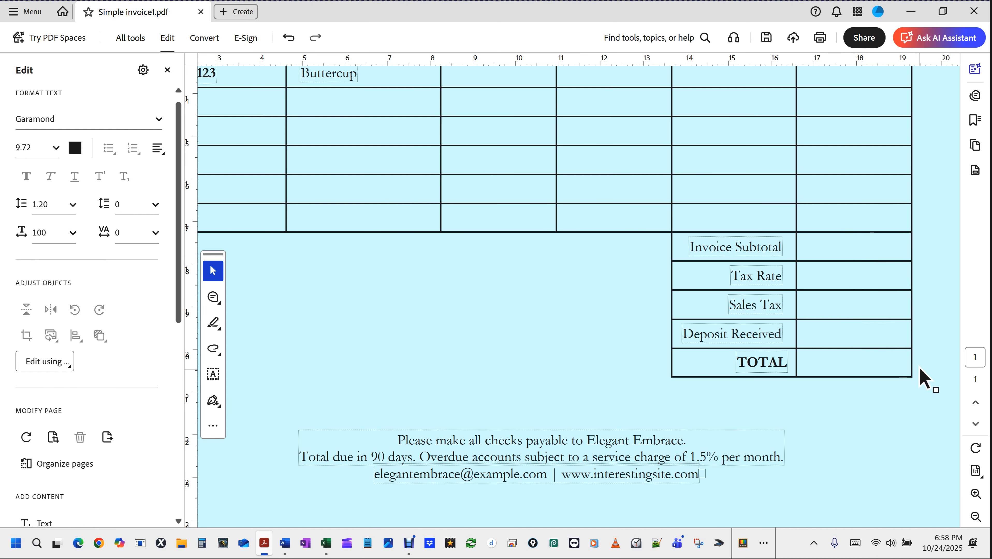
# - Change the font of the item numbers, descriptions and totals labels to Arial
pyautogui.hotkey('ctrl', '0')
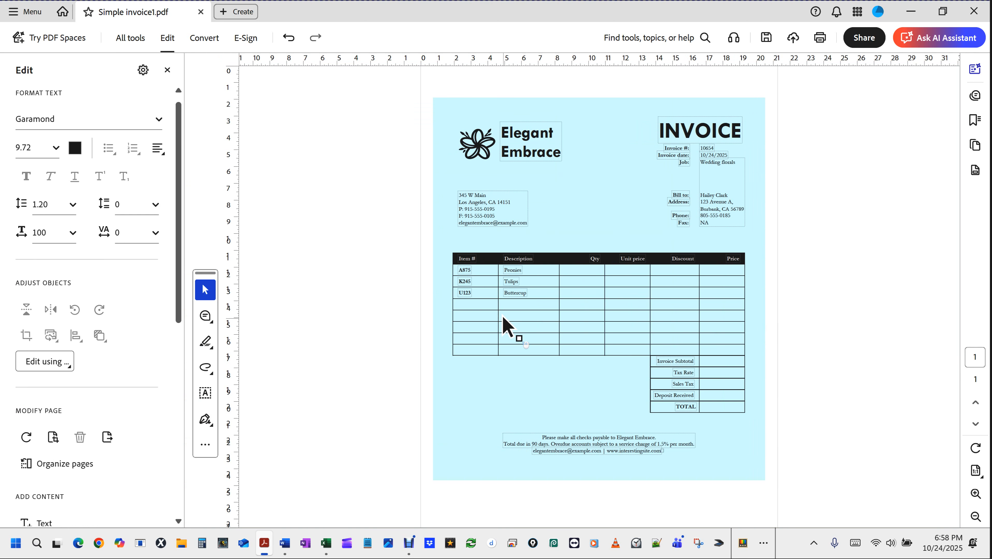
pyautogui.scroll(4, 508, 327)
pyautogui.scroll(-4, 503, 316)
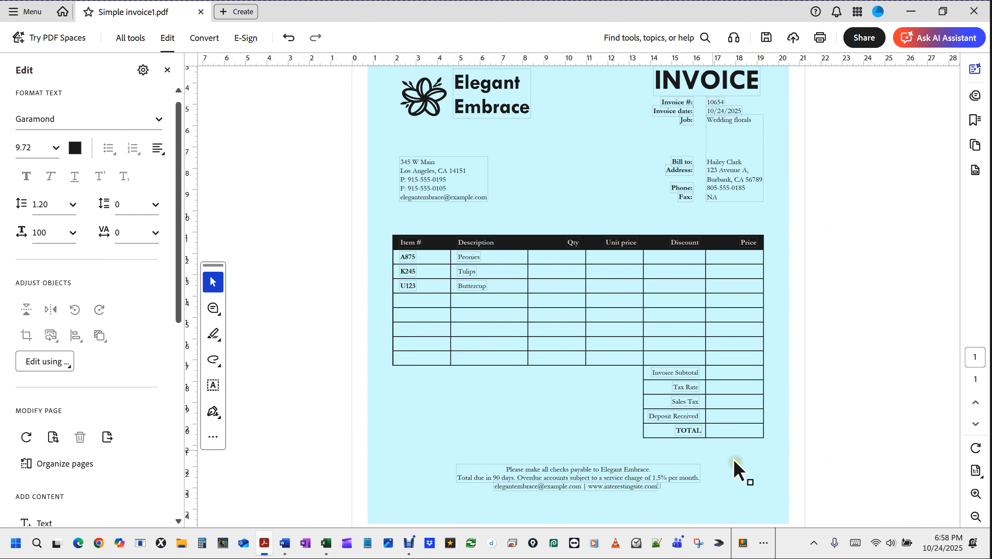
pyautogui.moveTo(739, 453); pyautogui.dragTo(381, 252)
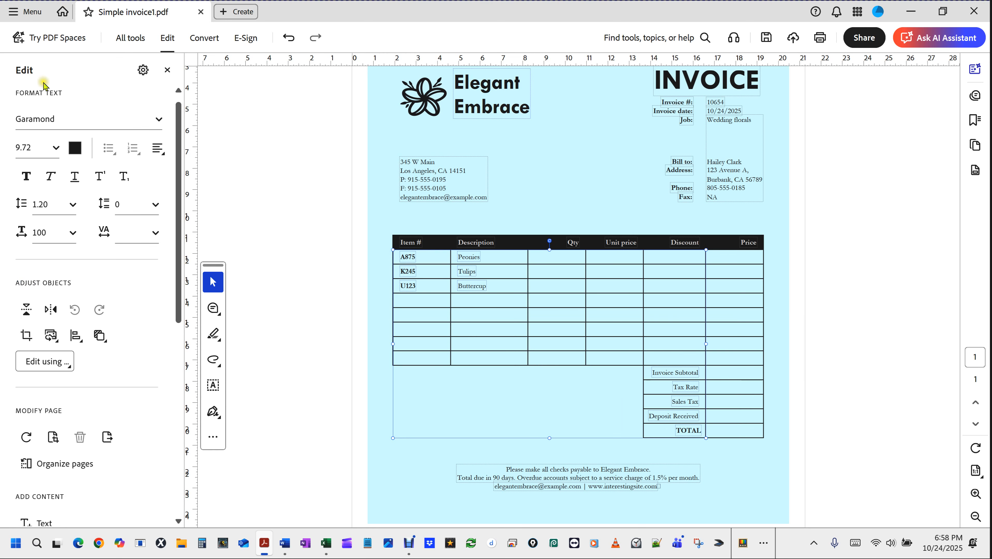
pyautogui.click(75, 119)
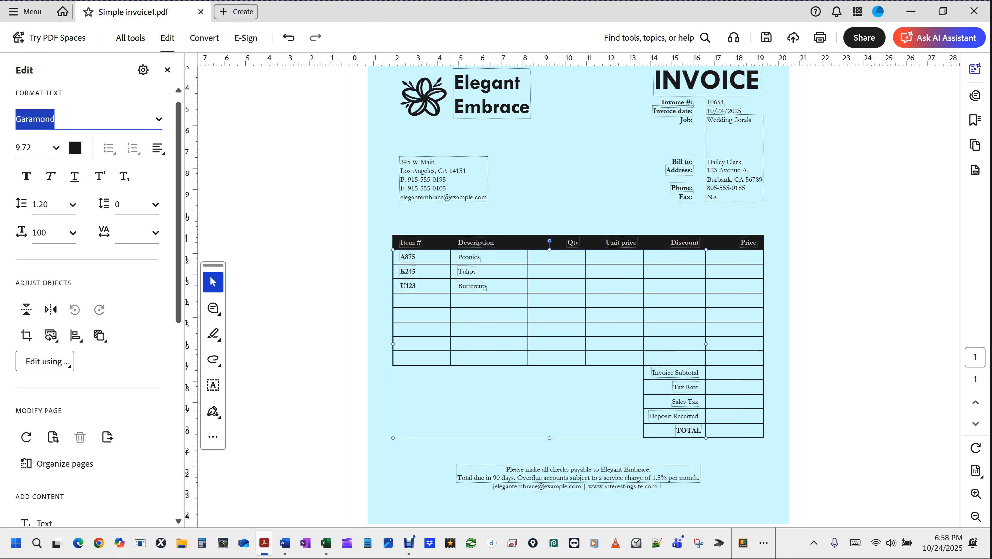
pyautogui.write('air')
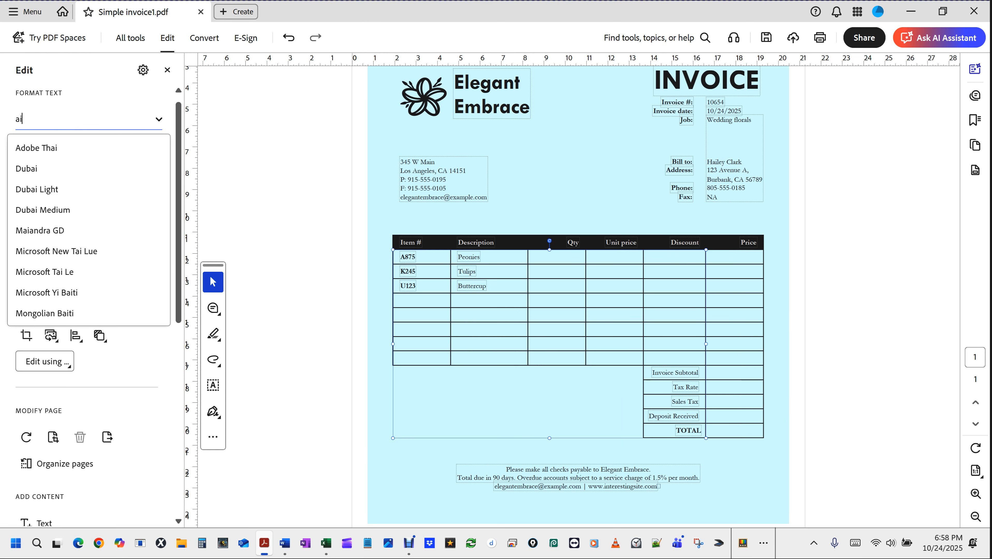
pyautogui.press('BackSpace')
pyautogui.write('r')
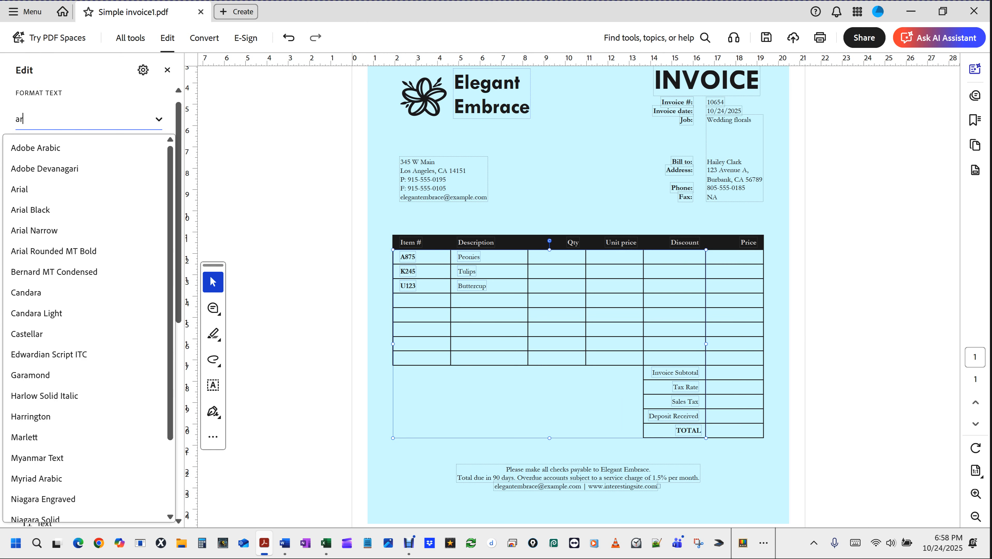
pyautogui.click(36, 189)
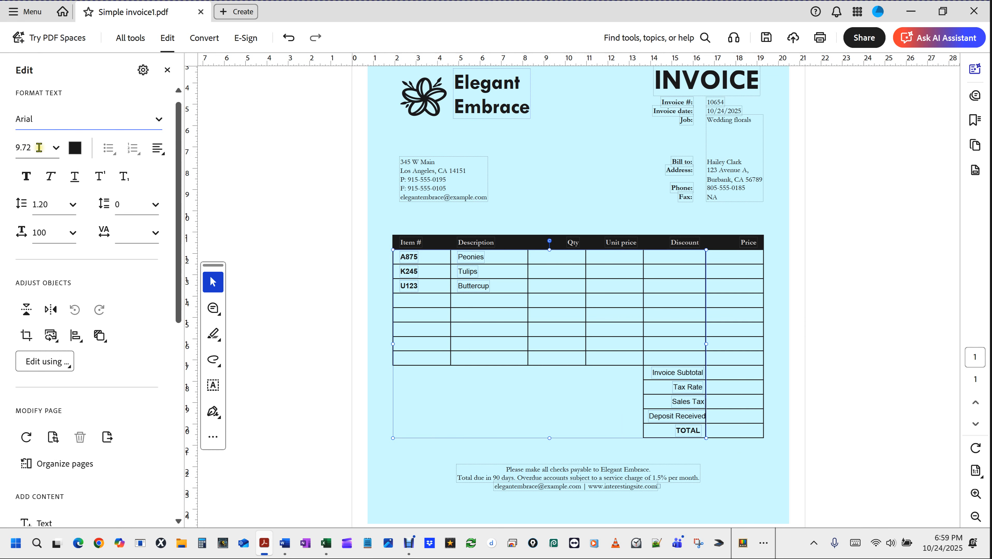
# - Try a font size of 11 on the selected table text
pyautogui.click(25, 147)
pyautogui.write('11')
pyautogui.press('Return')
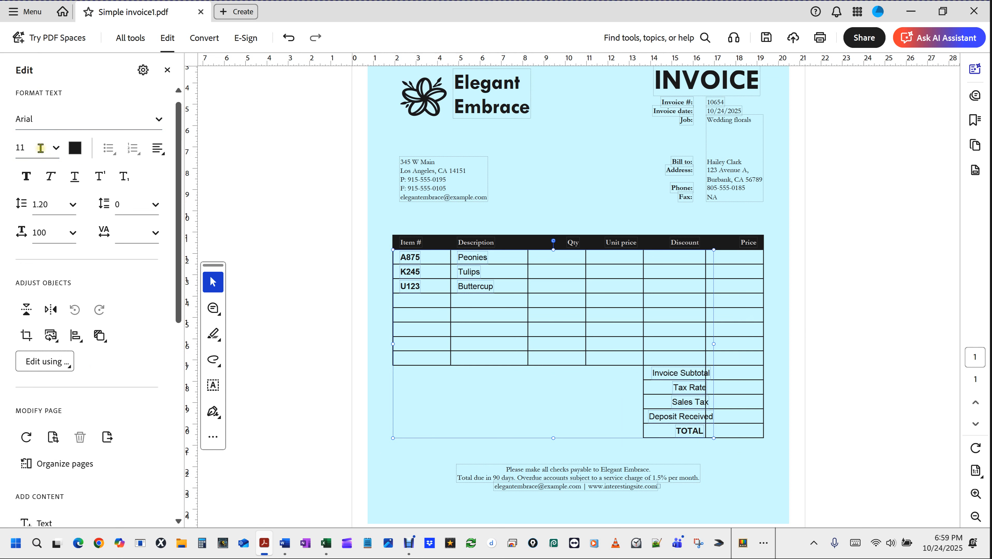
# - Set the font size of the selected item numbers, descriptions and totals labels to 9
pyautogui.moveTo(40, 148); pyautogui.dragTo(6, 148)
pyautogui.write('9')
pyautogui.press('Return')
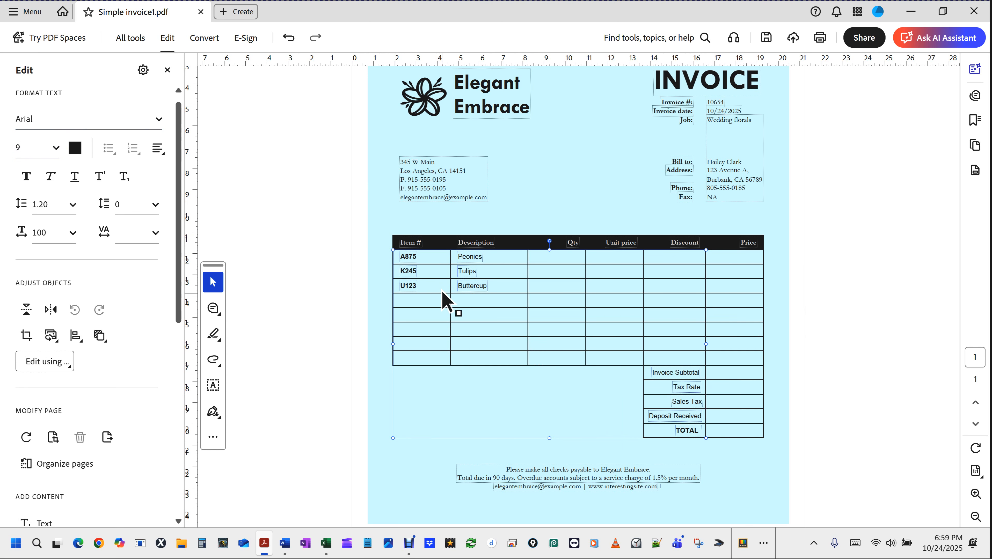
# - Try to select the bold item numbers and the TOTAL label together
pyautogui.click(413, 270)
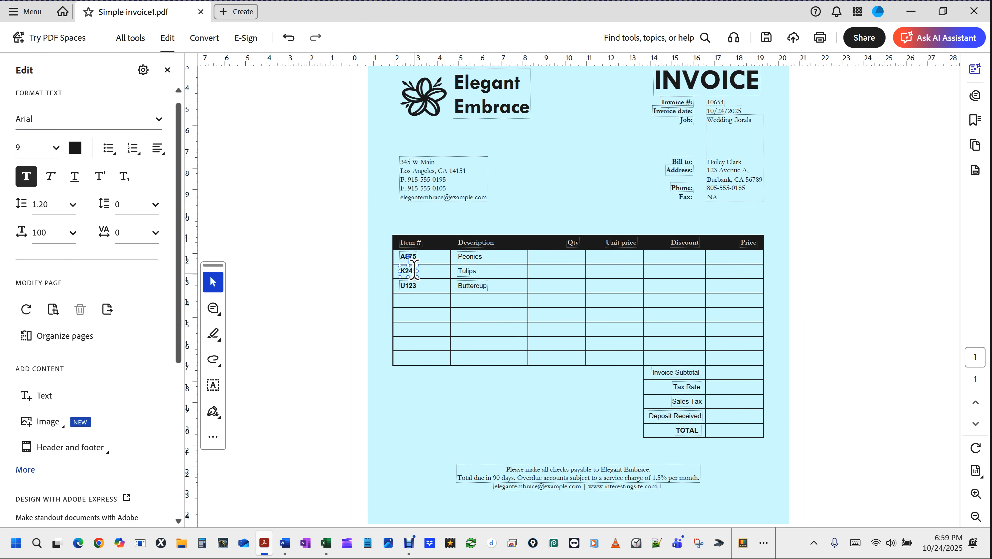
pyautogui.press('ctrl')
pyautogui.press('ctrl')
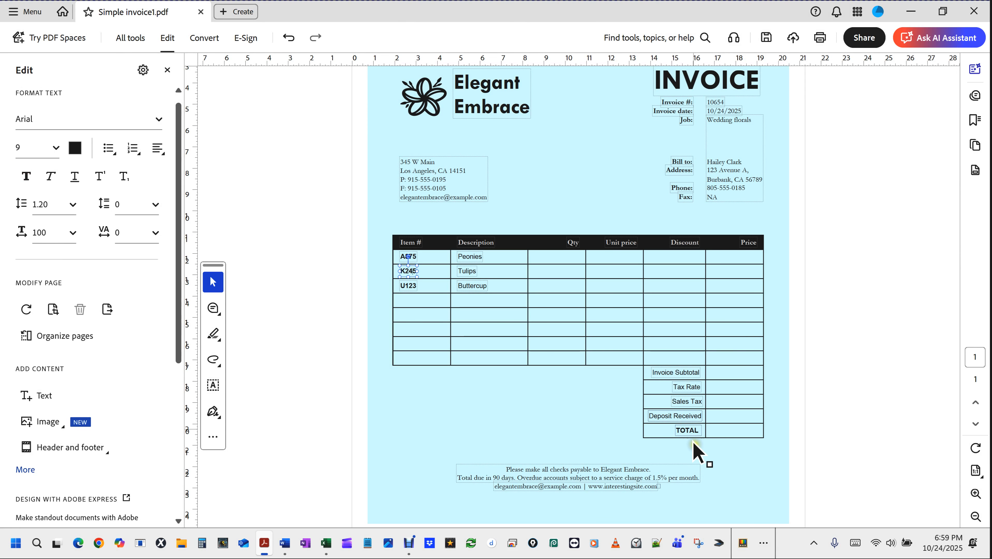
pyautogui.click(690, 430)
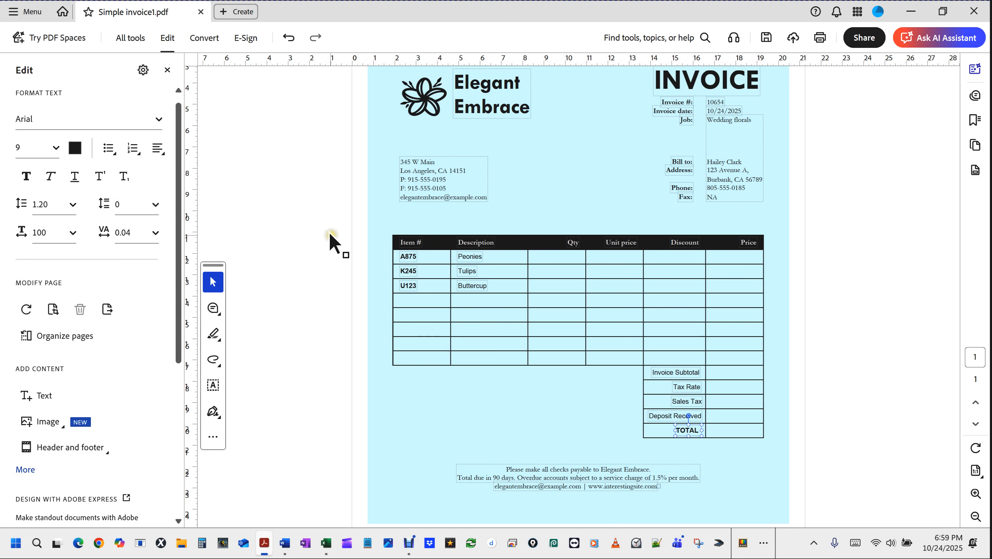
pyautogui.click(331, 239)
# - Remove the bold formatting from the item numbers A875, K245 and U123
pyautogui.scroll(3, 549, 406)
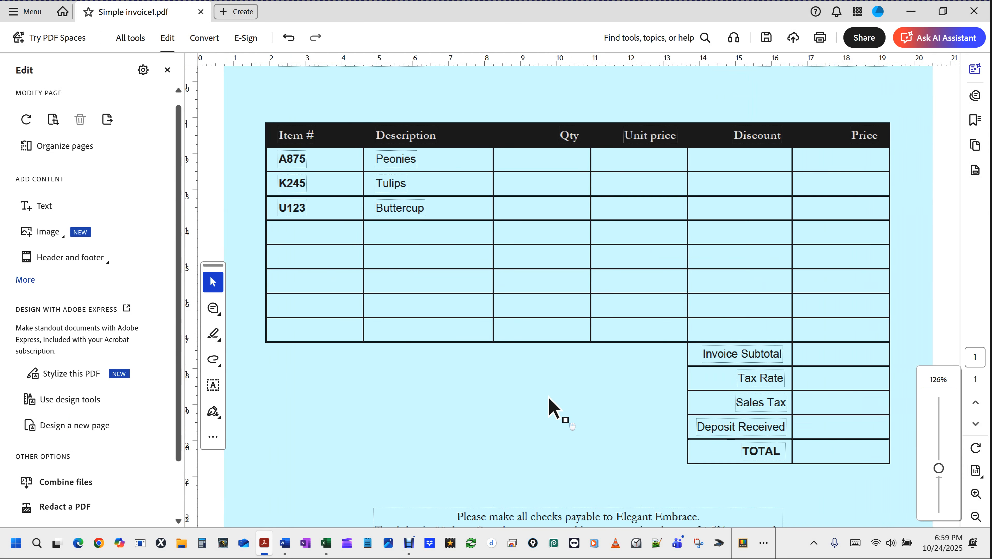
pyautogui.click(291, 183)
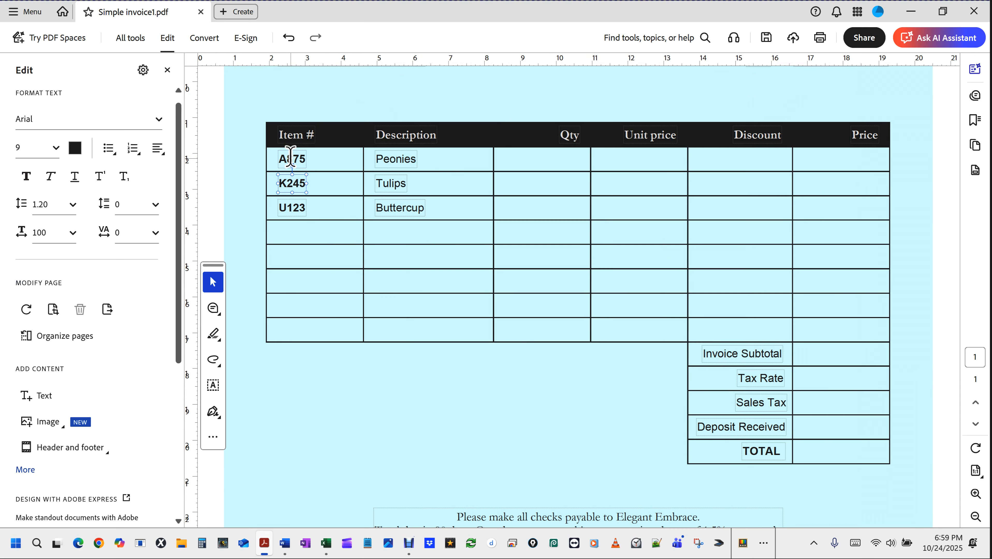
pyautogui.doubleClick(290, 157)
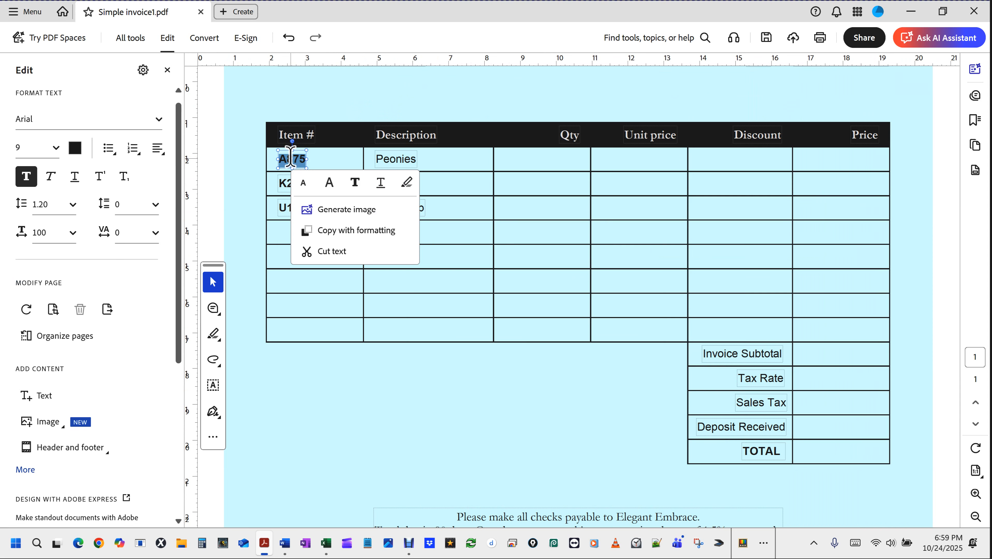
pyautogui.click(26, 177)
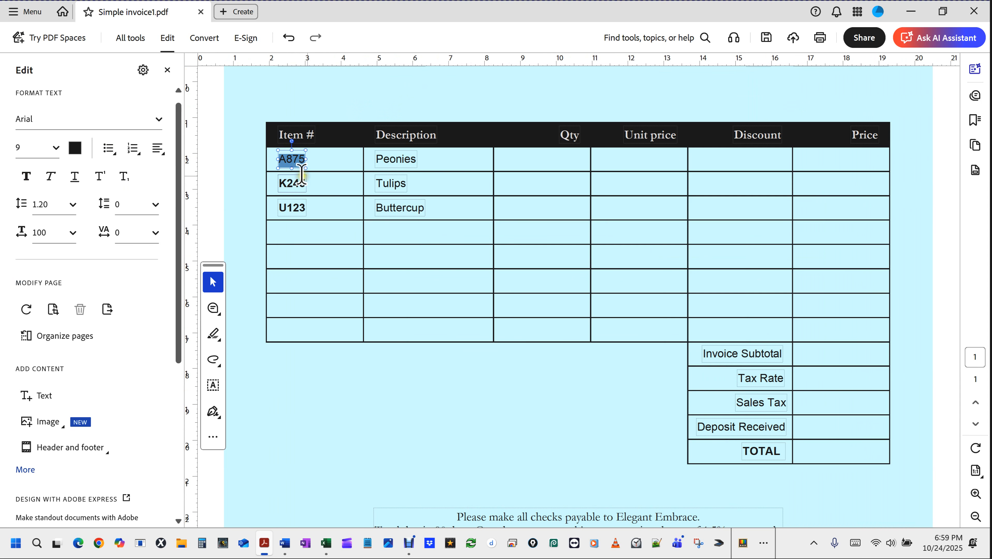
pyautogui.doubleClick(290, 183)
pyautogui.click(25, 172)
pyautogui.doubleClick(293, 206)
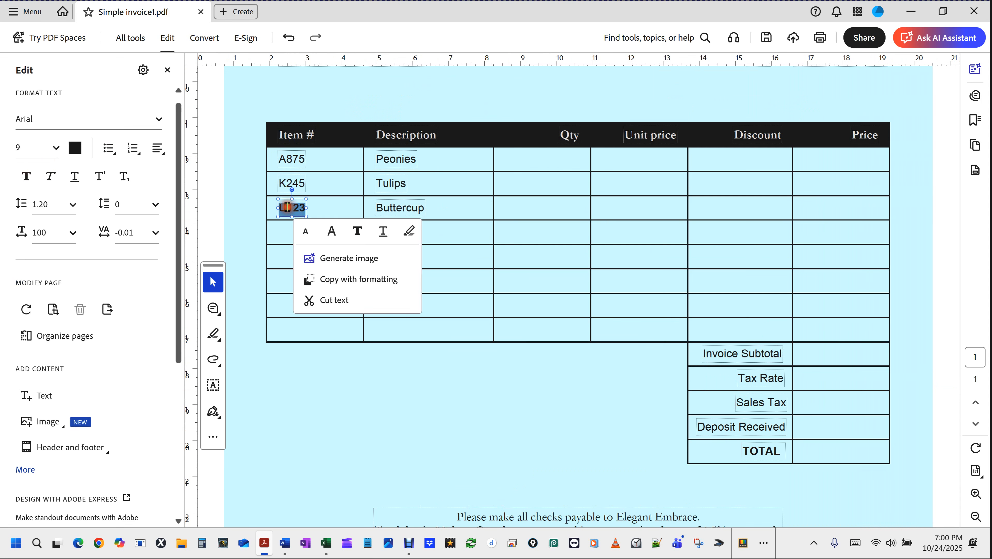
pyautogui.click(26, 176)
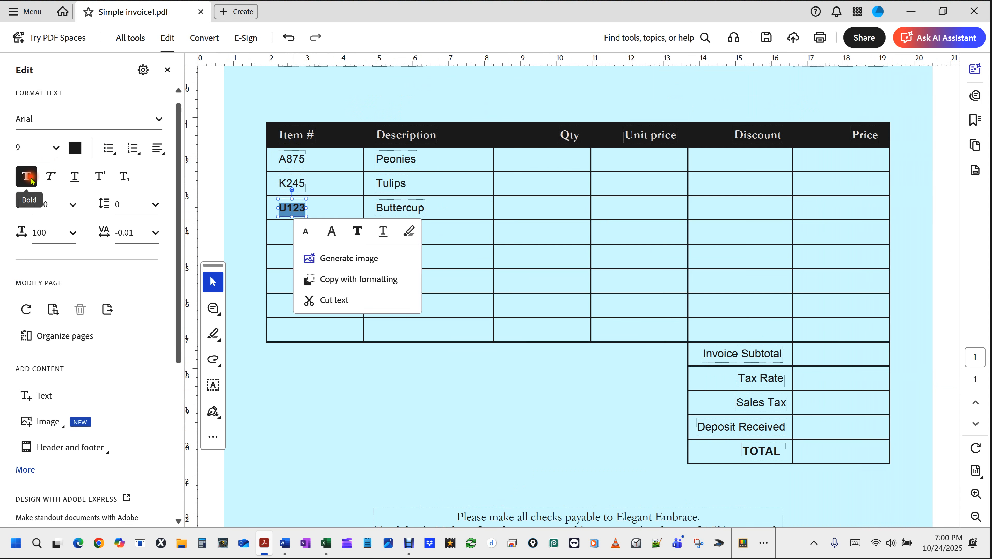
# - Remove the bold formatting from the TOTAL label and deselect it
pyautogui.doubleClick(773, 453)
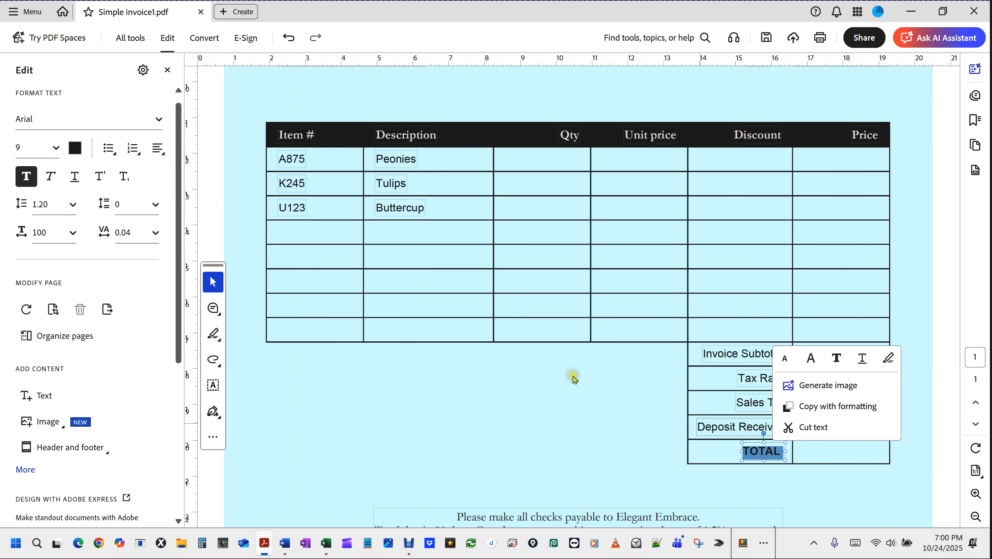
pyautogui.click(26, 177)
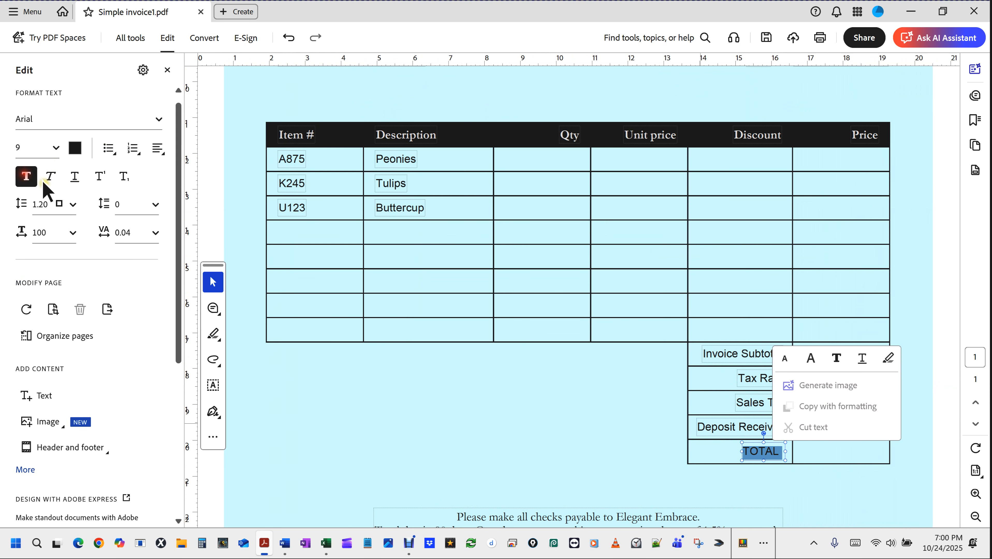
pyautogui.click(351, 413)
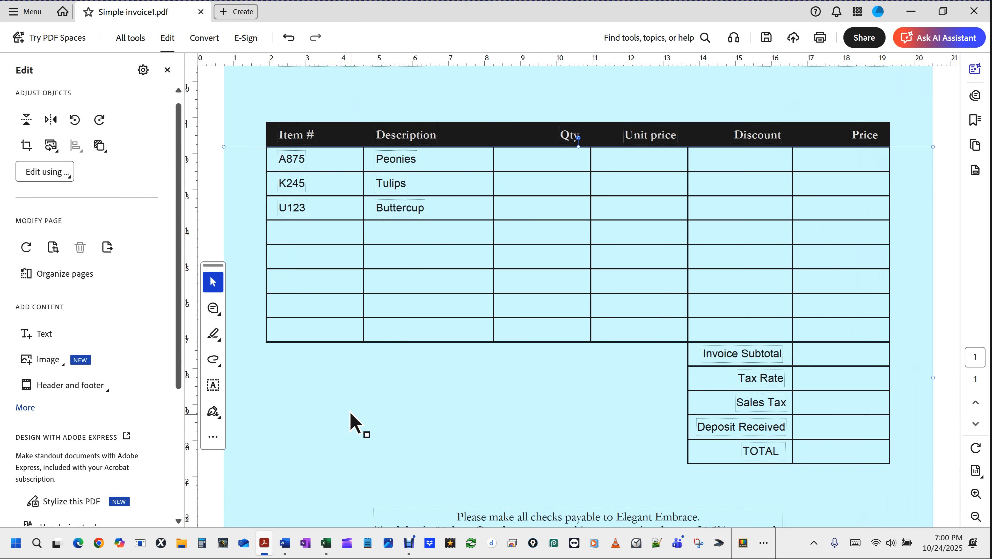
# - Leave the text editing tools and create a form from Simple invoice1.pdf using Prepare a form with field auto-detection on
pyautogui.hotkey('ctrl', '0')
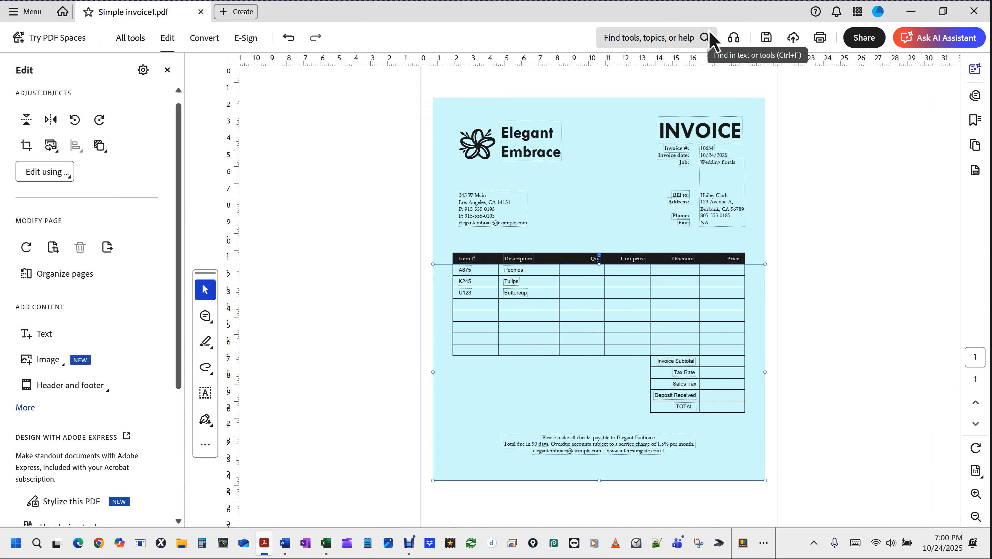
pyautogui.click(947, 543)
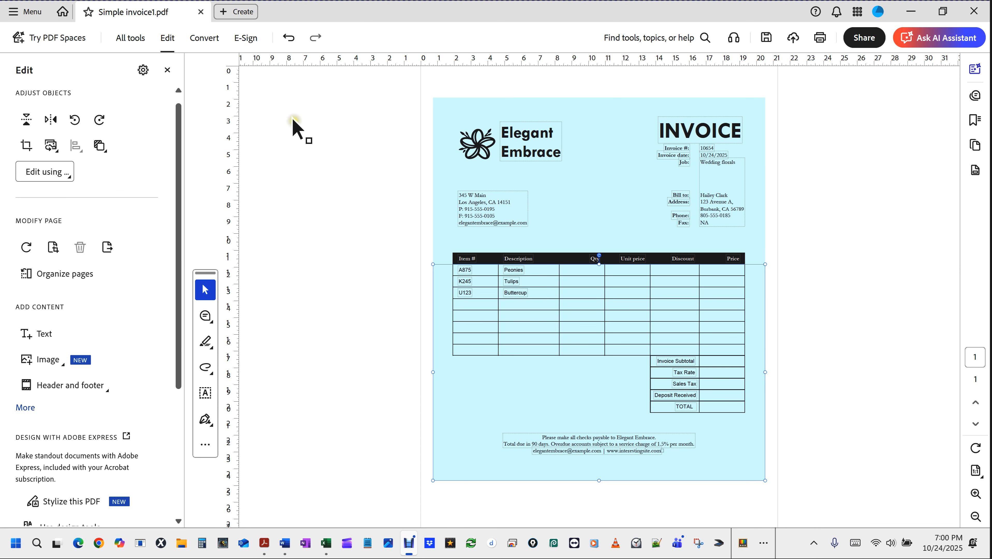
pyautogui.click(167, 70)
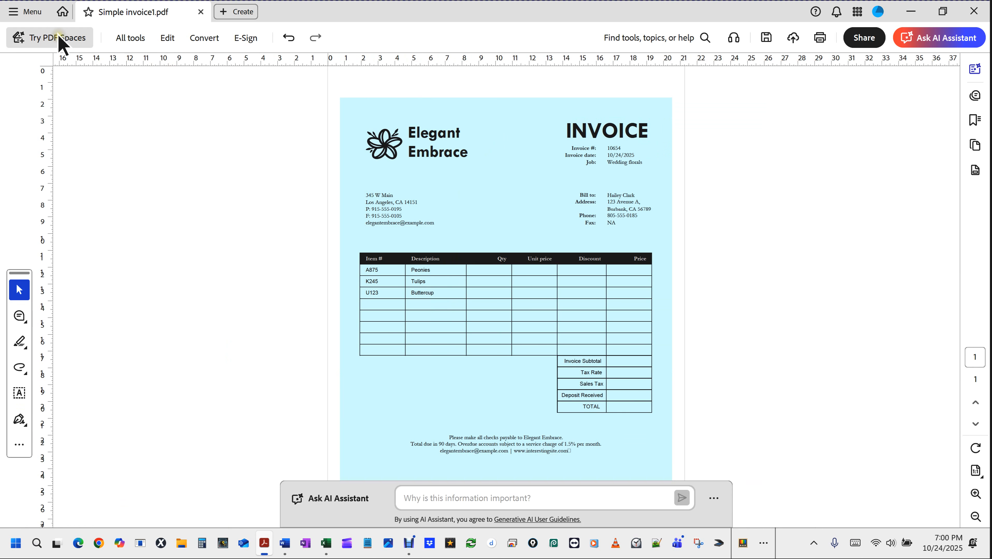
pyautogui.click(130, 38)
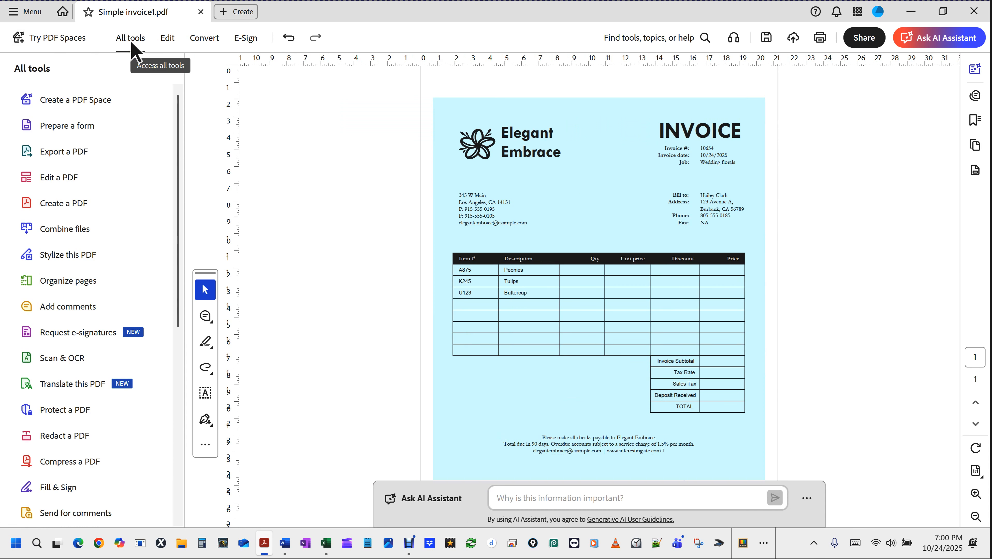
pyautogui.click(71, 127)
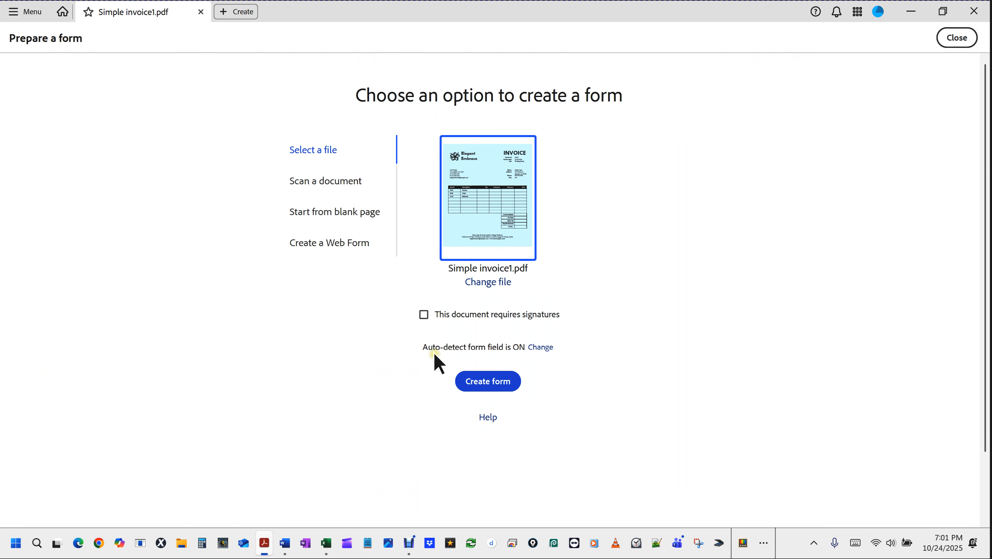
pyautogui.click(494, 382)
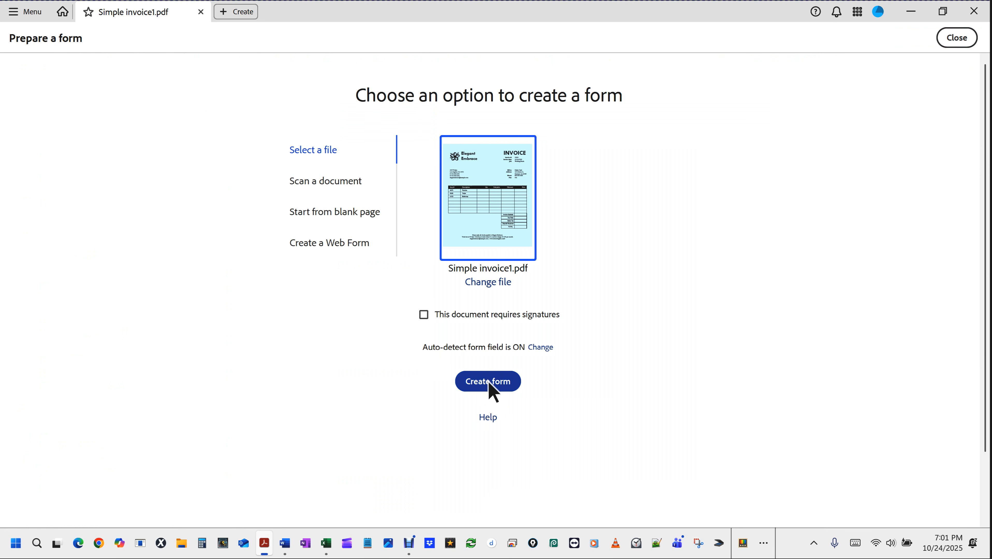
pyautogui.click(494, 384)
pyautogui.click(493, 385)
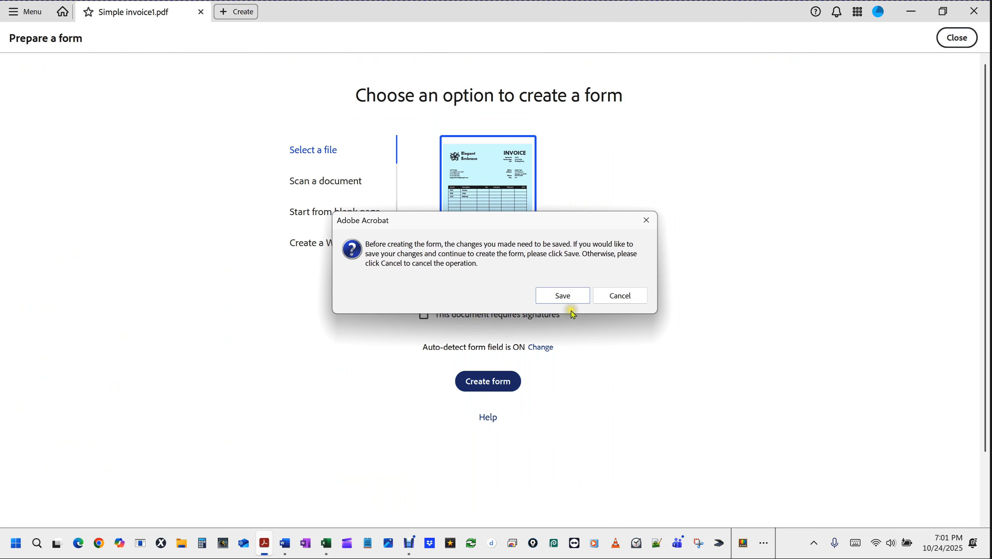
# - Save the changes as Simple invoice1.pdf on the OneDrive Desktop, replacing the existing file, and deselect the detected form fields
pyautogui.click(564, 297)
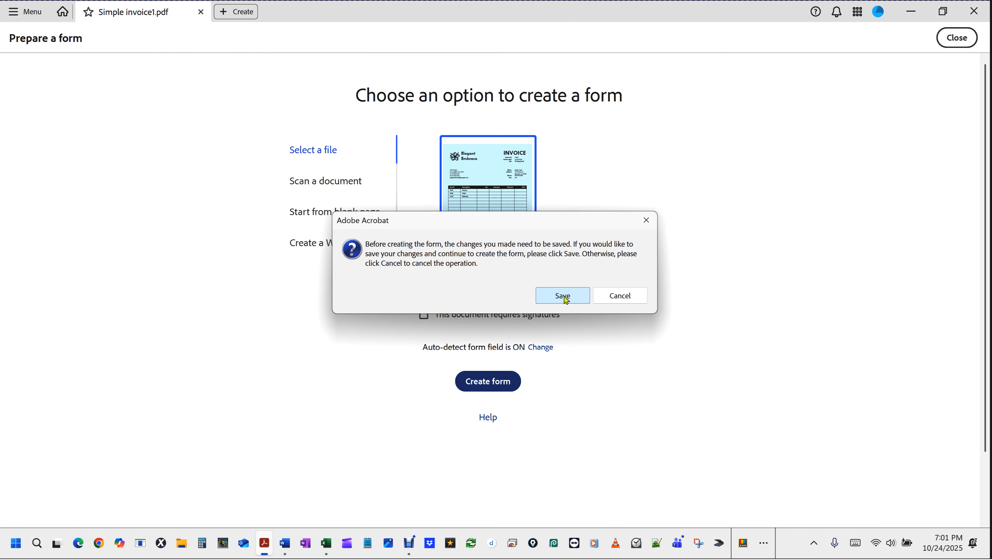
pyautogui.click(565, 297)
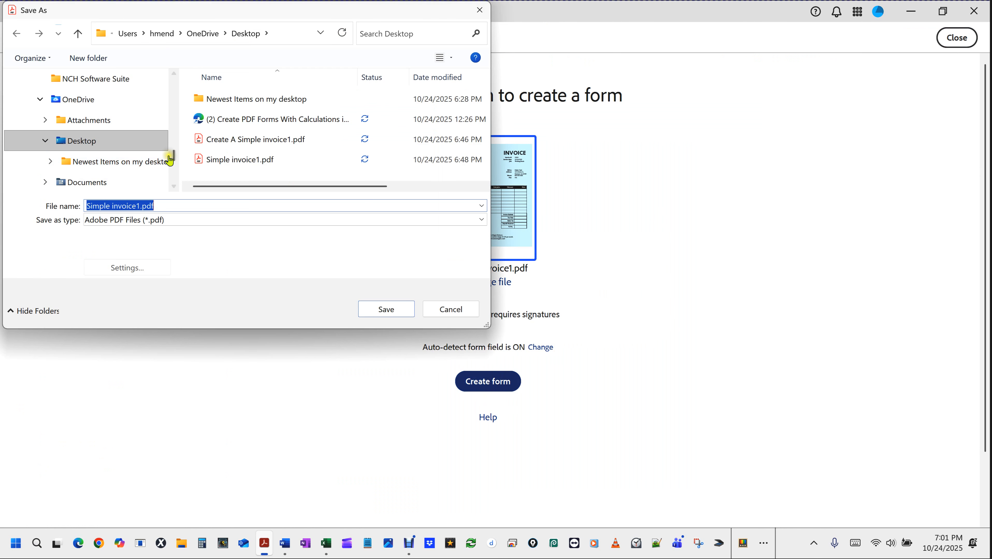
pyautogui.moveTo(174, 156); pyautogui.dragTo(173, 75)
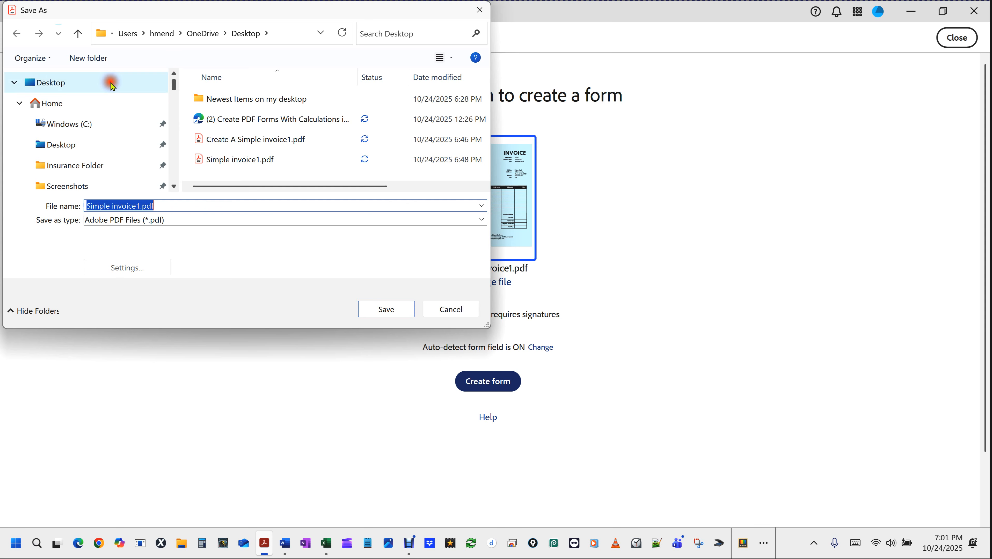
pyautogui.click(57, 149)
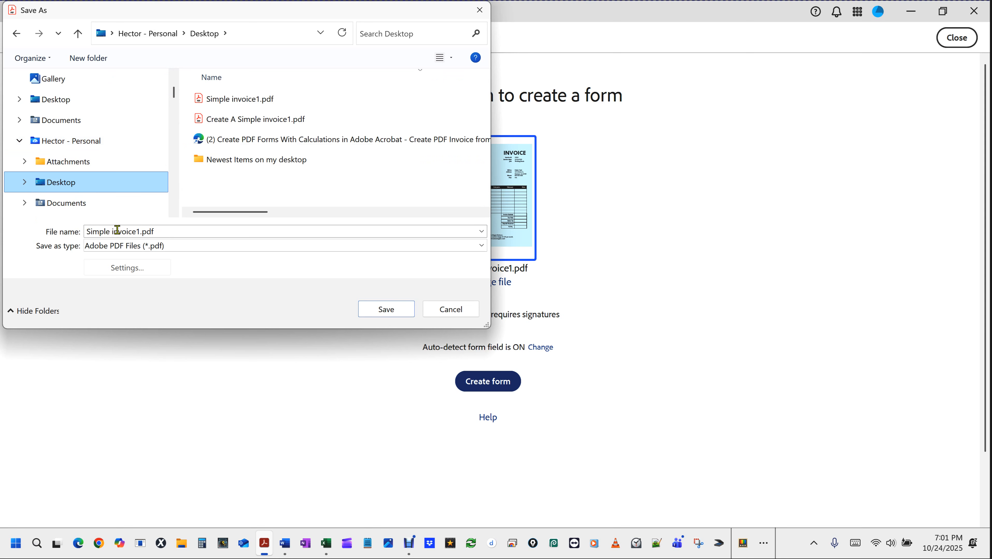
pyautogui.click(396, 311)
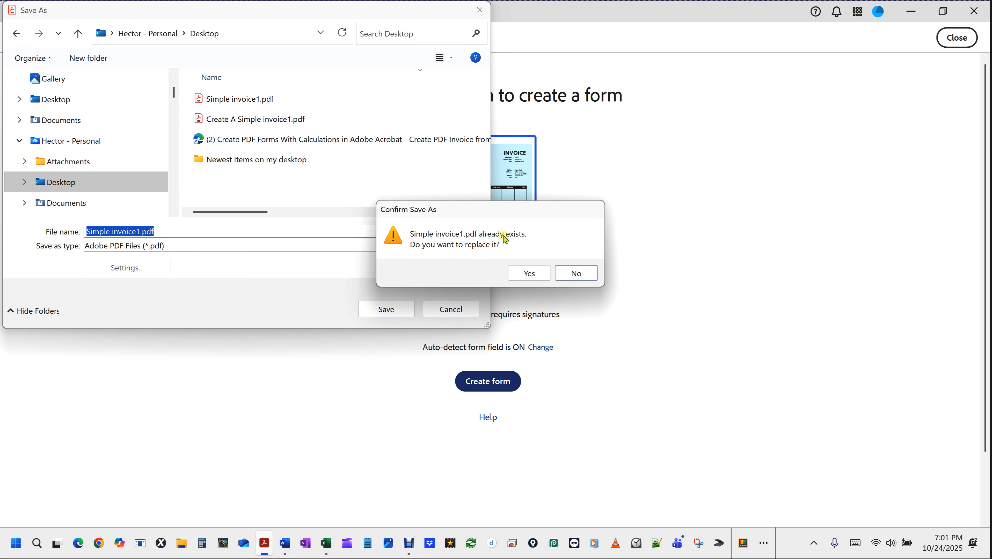
pyautogui.click(526, 274)
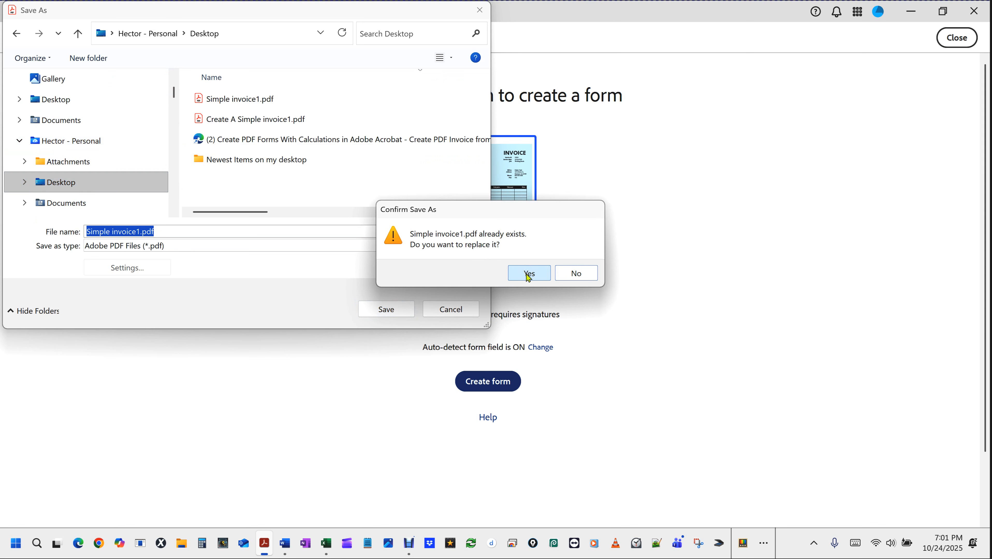
pyautogui.click(528, 276)
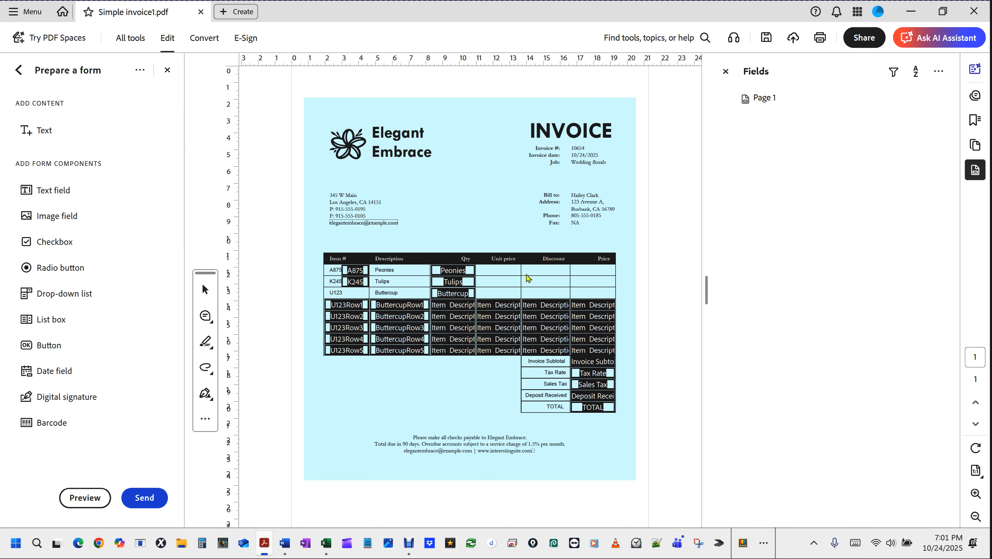
pyautogui.click(669, 306)
pyautogui.click(669, 306)
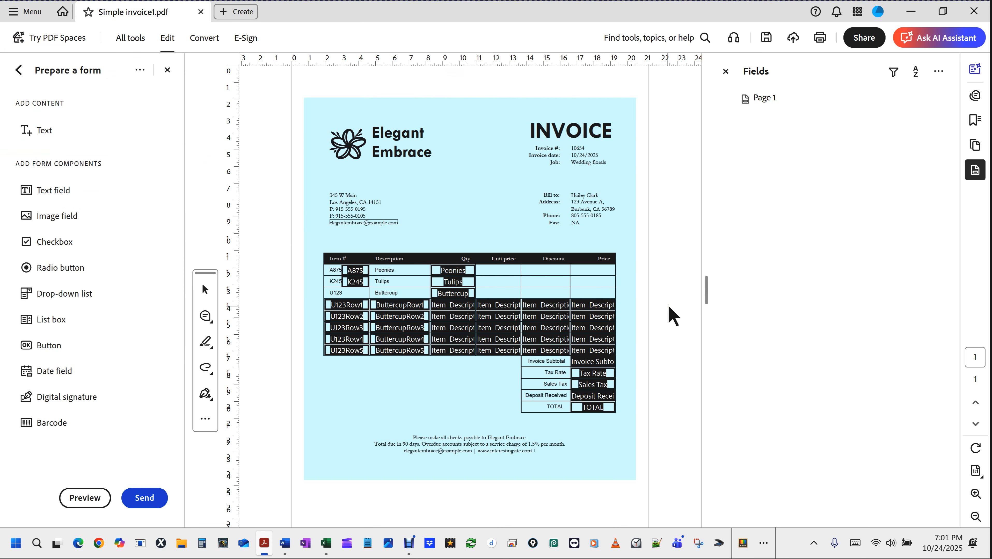
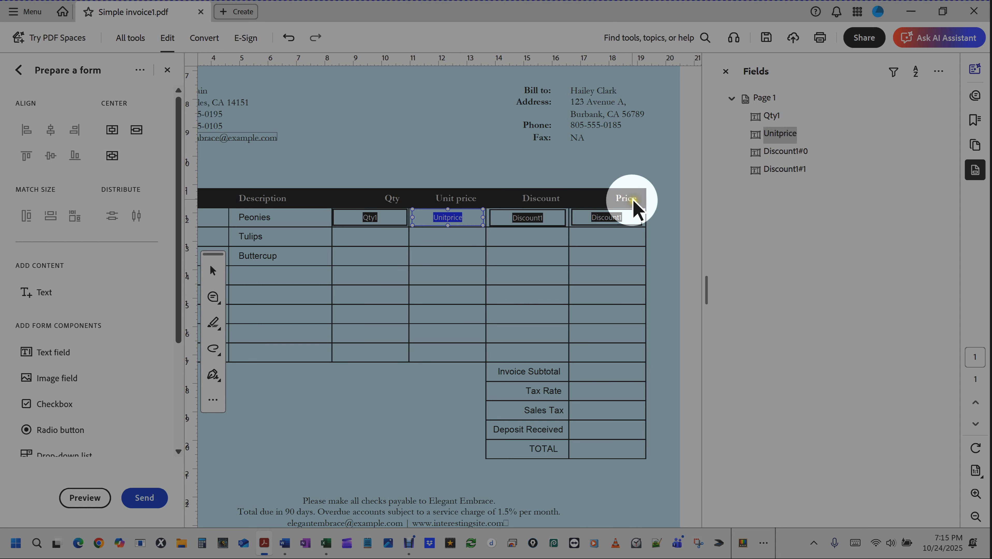
# - Rename the duplicate Discount1 field in the Price column of the Peonies row as Price1
pyautogui.keyDown('shift'); pyautogui.click(602, 221); pyautogui.keyUp('shift')
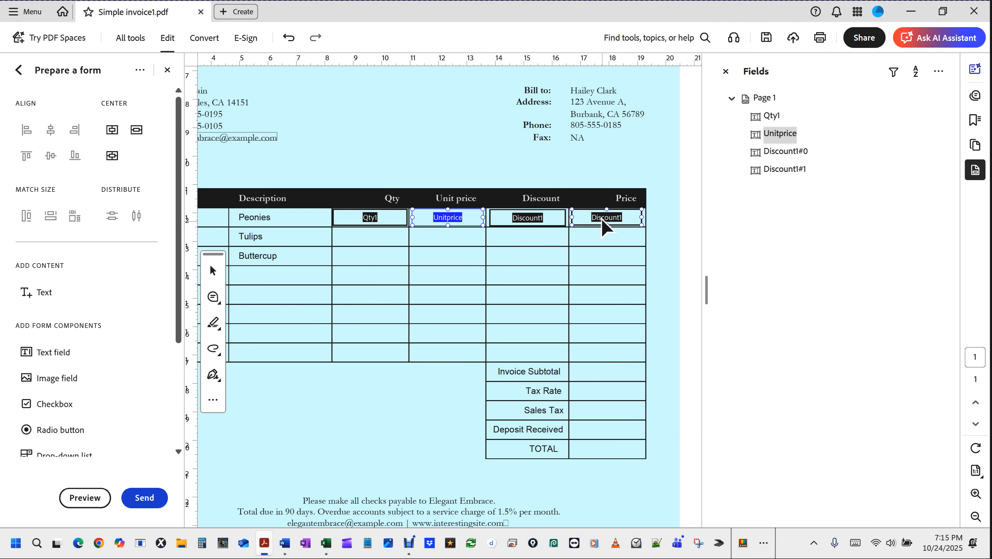
pyautogui.doubleClick(601, 218)
pyautogui.write('Price1')
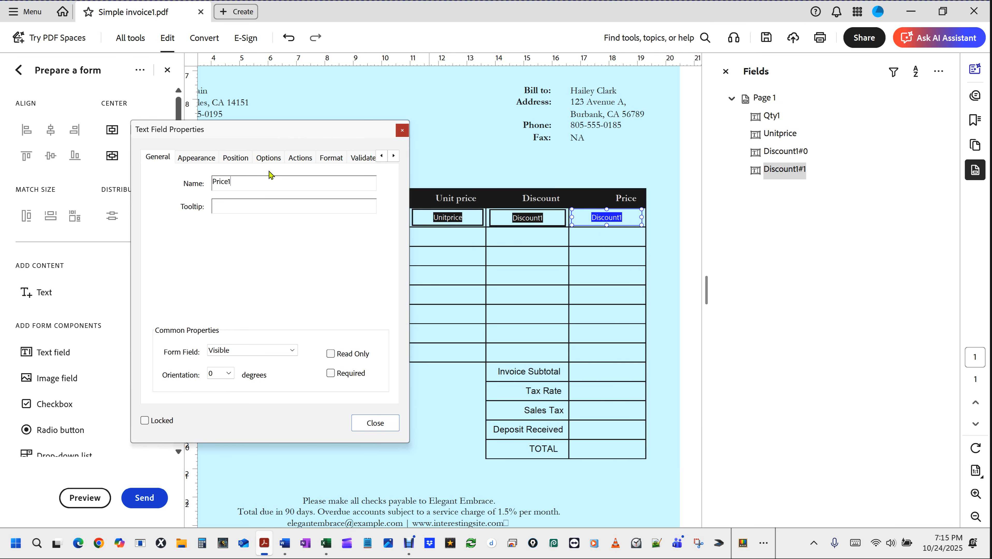
pyautogui.click(374, 424)
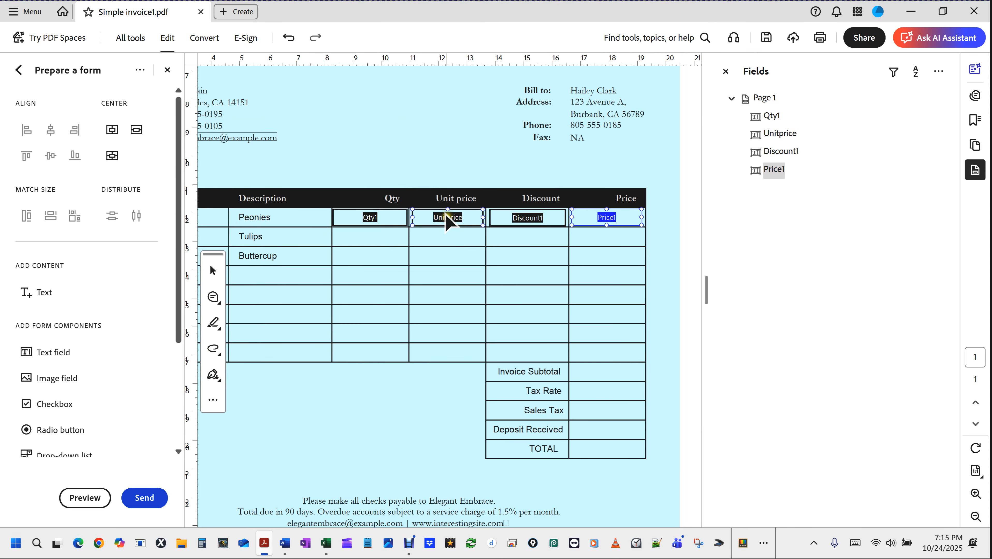
# - Rename the text field in the Unit price column of the Peonies row as Unitprice1
pyautogui.doubleClick(446, 220)
pyautogui.click(242, 181)
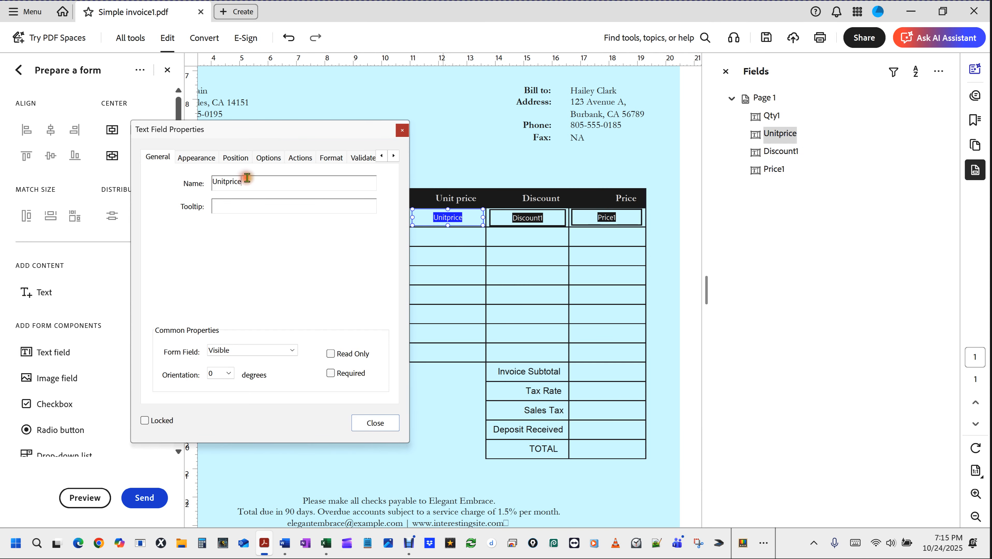
pyautogui.write('1')
pyautogui.click(375, 424)
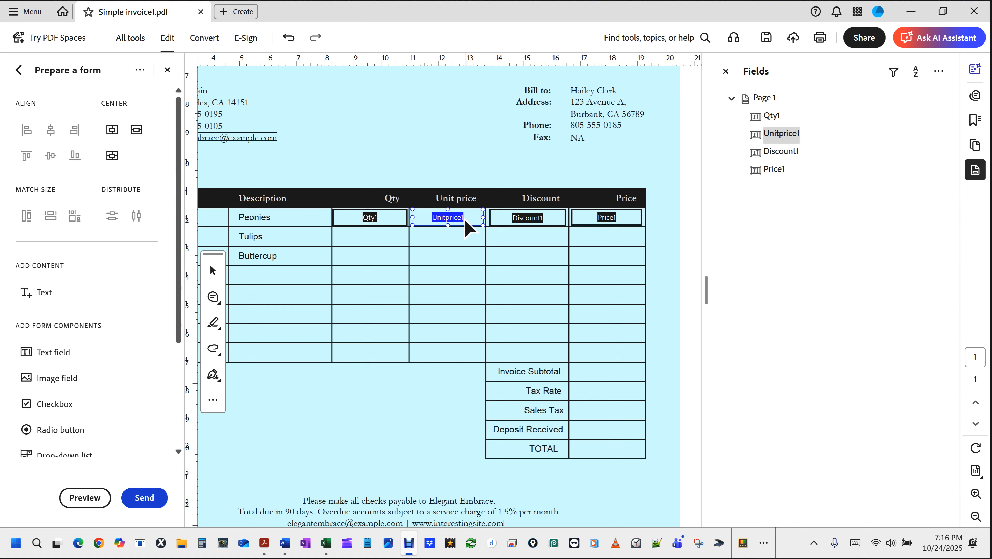
# - Set the Price1 field's calculation to the product (x) of other fields
pyautogui.doubleClick(621, 216)
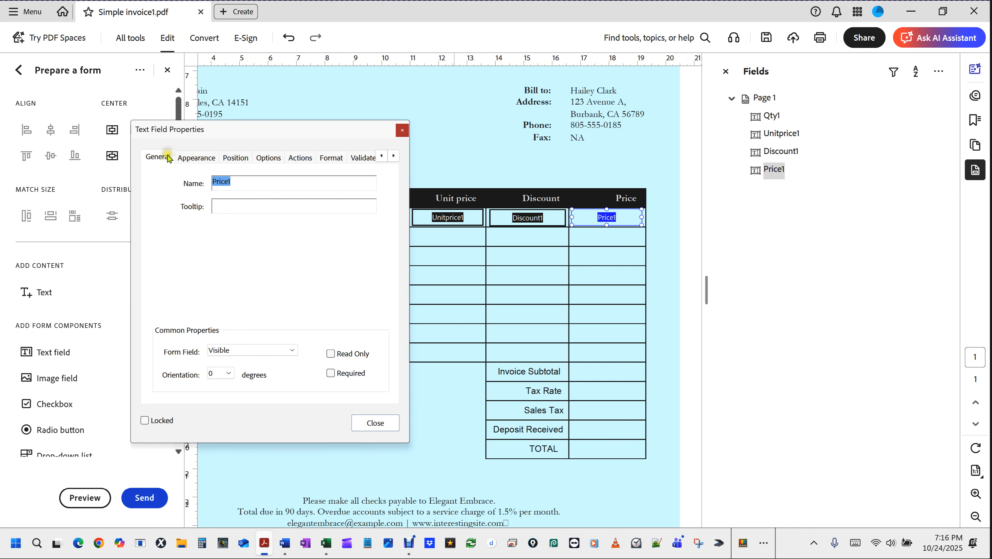
pyautogui.click(247, 157)
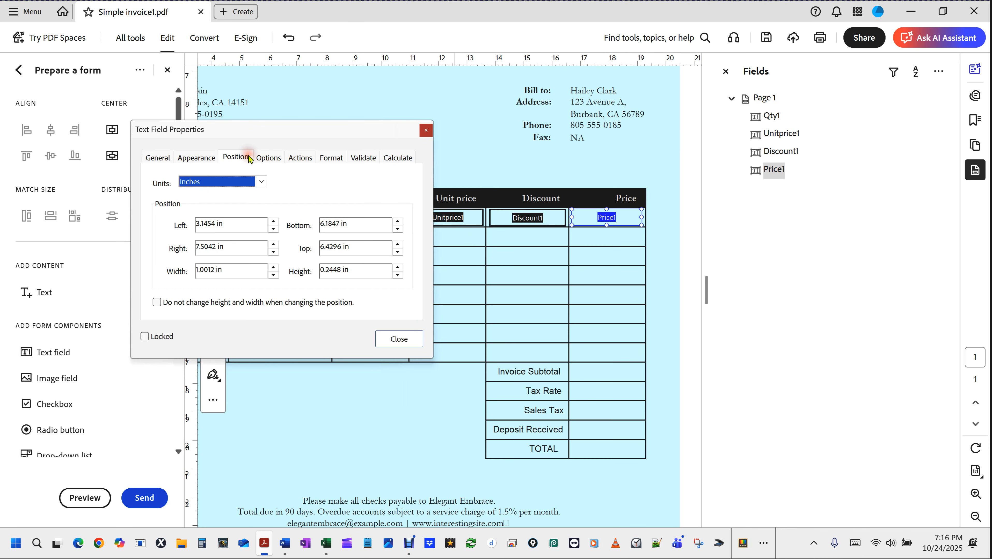
pyautogui.click(268, 157)
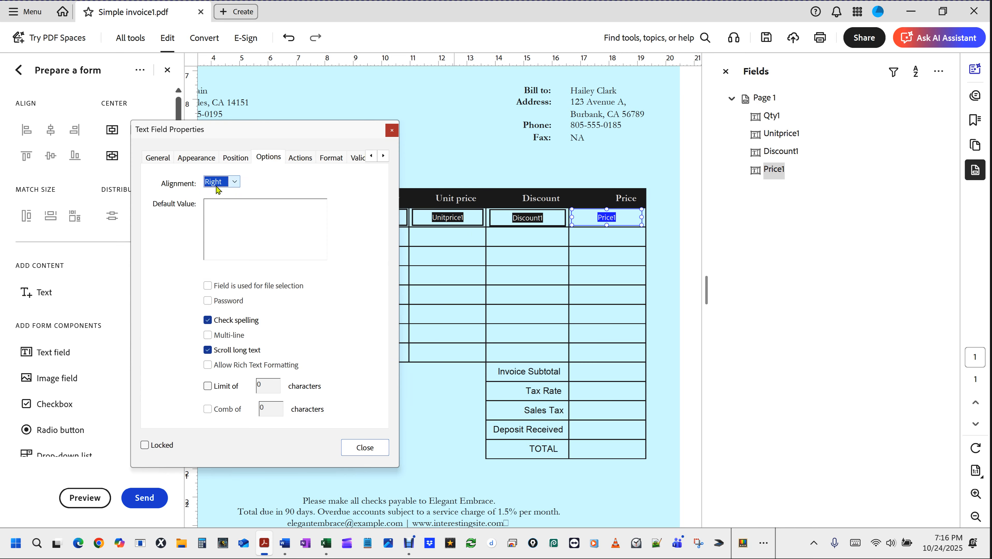
pyautogui.click(383, 156)
pyautogui.click(383, 155)
pyautogui.click(323, 157)
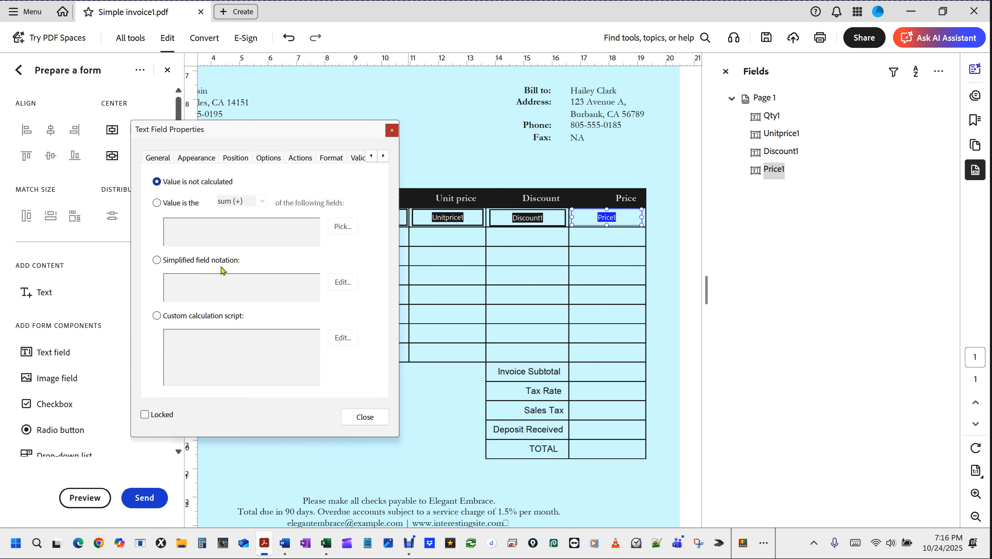
pyautogui.moveTo(328, 132); pyautogui.dragTo(291, 242)
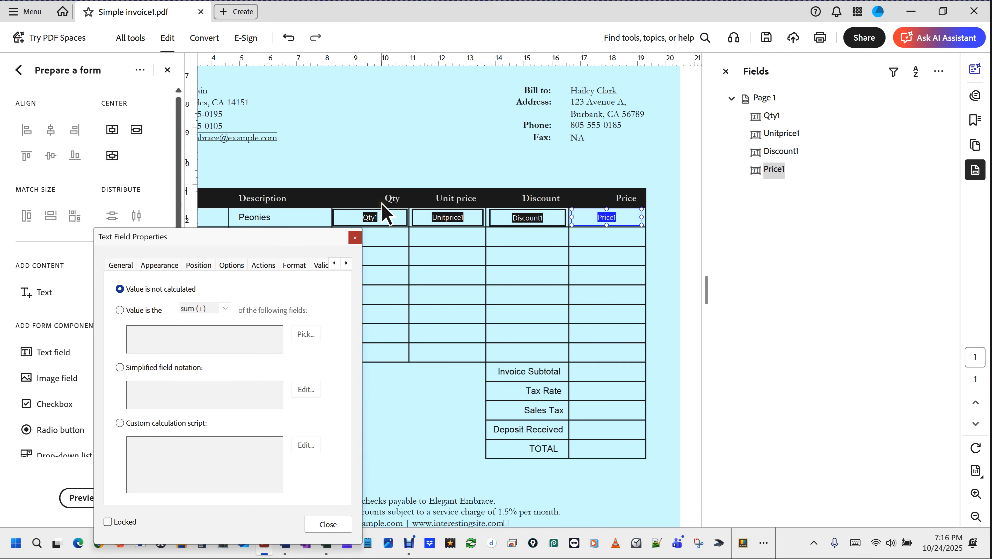
pyautogui.keyDown('shift'); pyautogui.click(464, 216); pyautogui.keyUp('shift')
pyautogui.moveTo(260, 244); pyautogui.dragTo(254, 206)
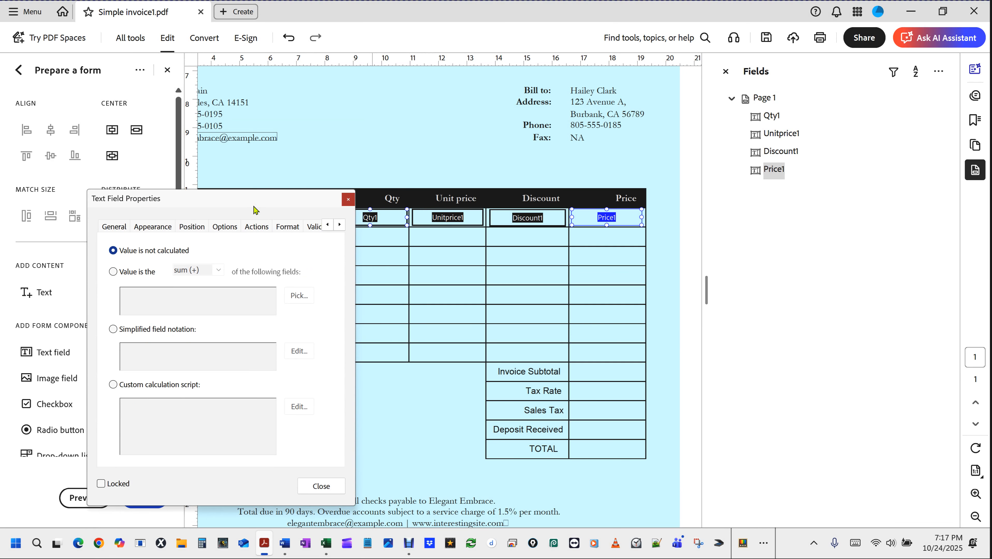
pyautogui.click(340, 225)
pyautogui.click(340, 224)
pyautogui.click(279, 226)
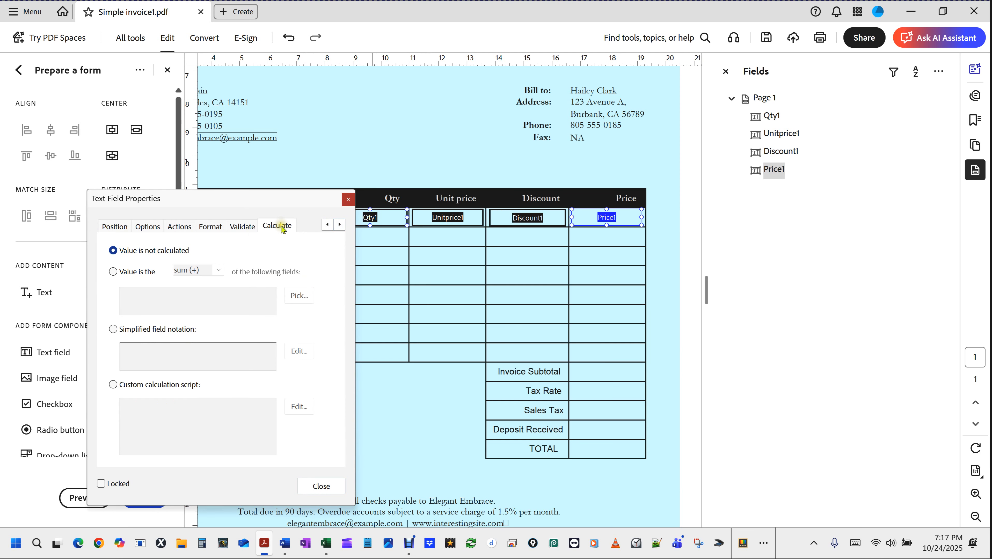
pyautogui.click(282, 229)
pyautogui.click(114, 272)
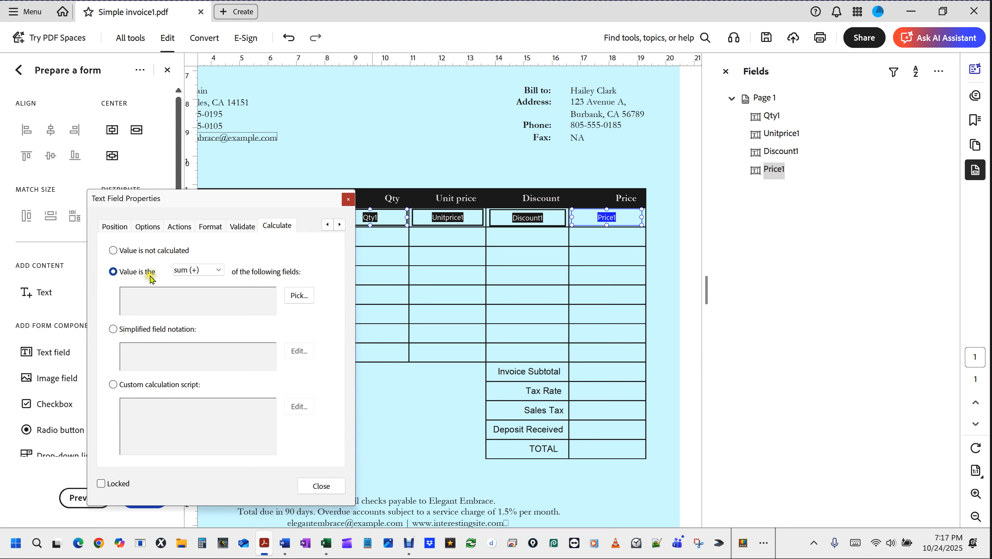
pyautogui.click(219, 271)
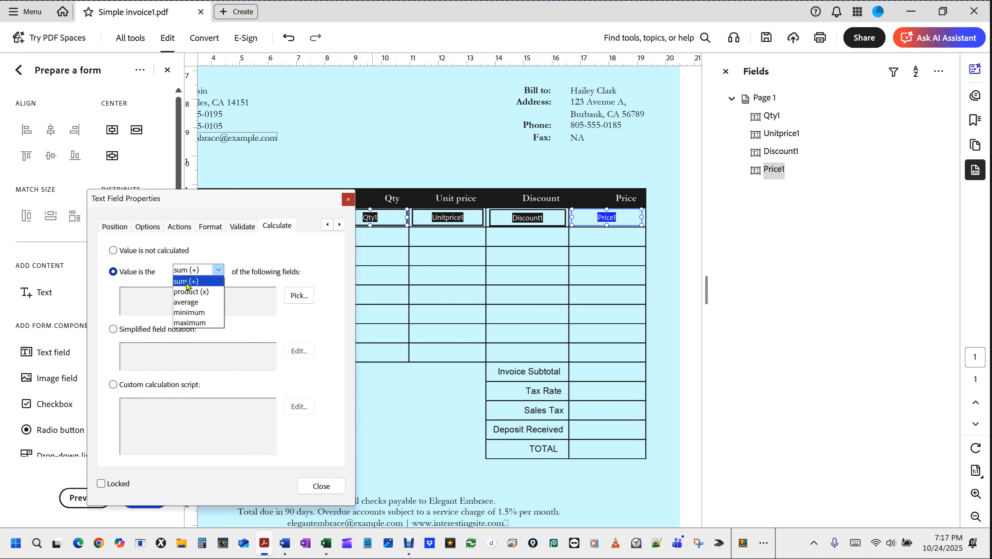
pyautogui.click(212, 292)
pyautogui.moveTo(267, 203); pyautogui.dragTo(263, 263)
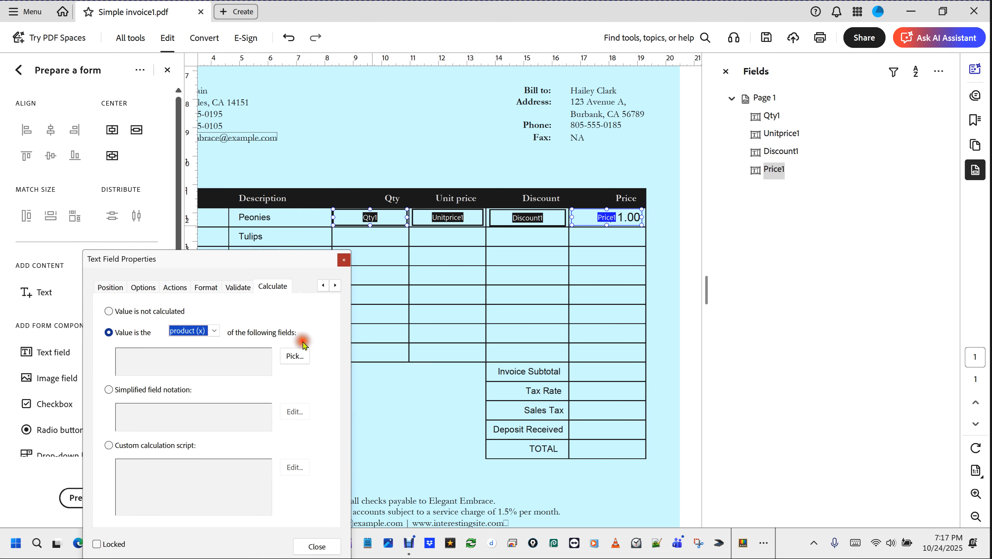
# - Pick Qty1 and Unitprice1 as the fields multiplied for Price1 and close the field properties
pyautogui.click(295, 356)
pyautogui.click(23, 56)
pyautogui.click(24, 66)
pyautogui.click(190, 229)
pyautogui.click(317, 547)
# - Preview the form and test the Peonies row calculation with a quantity of 4 and a unit price of 200
pyautogui.scroll(-2, 380, 334)
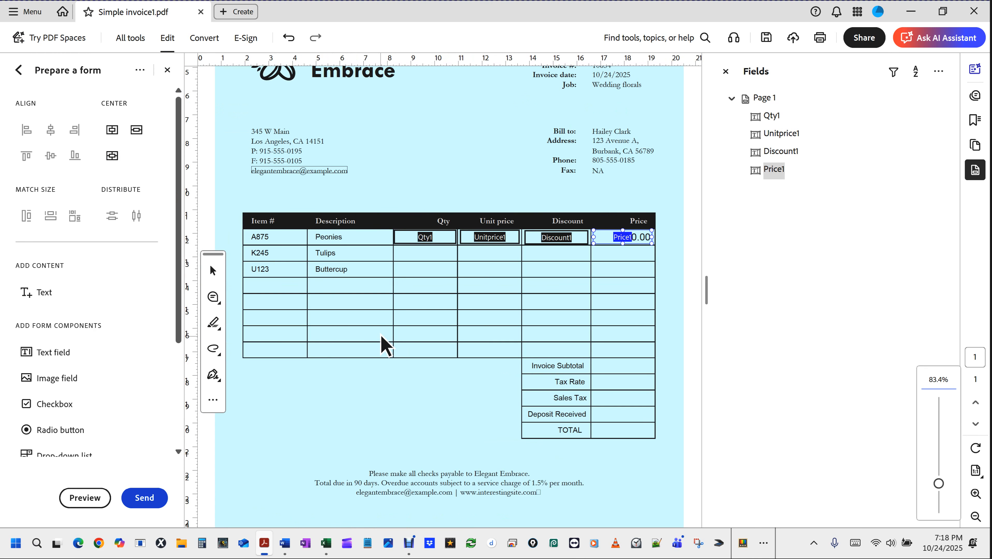
pyautogui.click(83, 497)
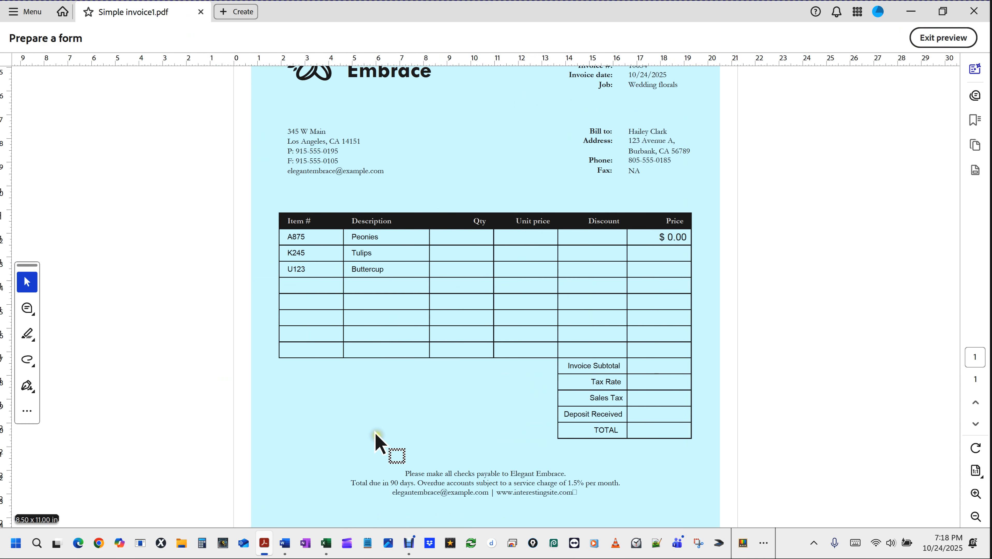
pyautogui.click(476, 238)
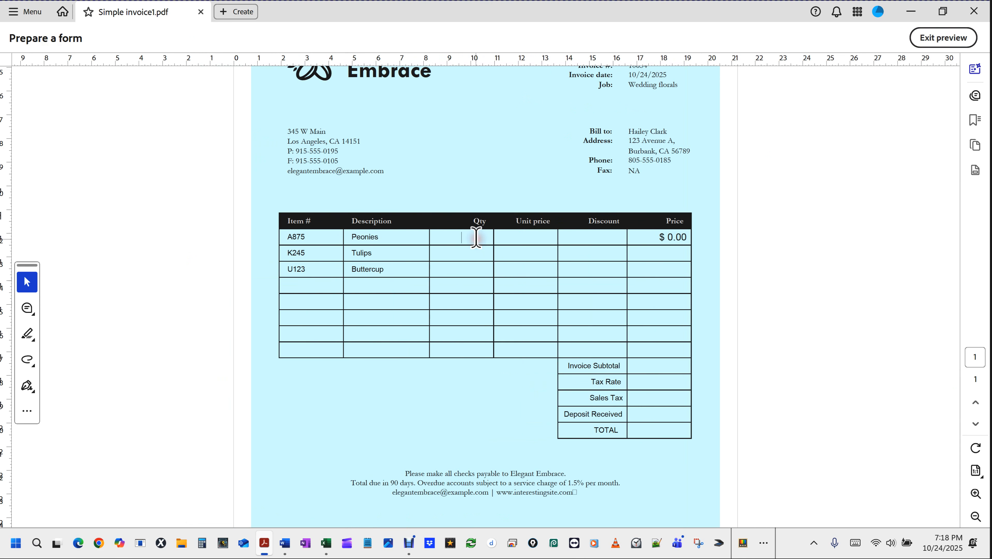
pyautogui.write('4')
pyautogui.press('Tab')
pyautogui.write('200')
pyautogui.press('Tab')
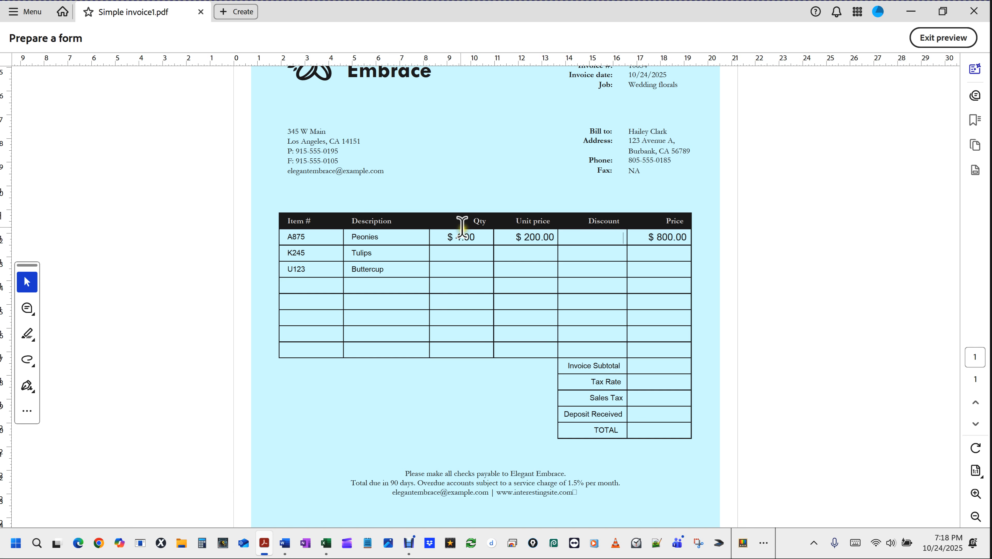
# - Set the number format of the Qty1 field in the Peonies row to 0 decimal places and check it in a form preview
pyautogui.click(941, 39)
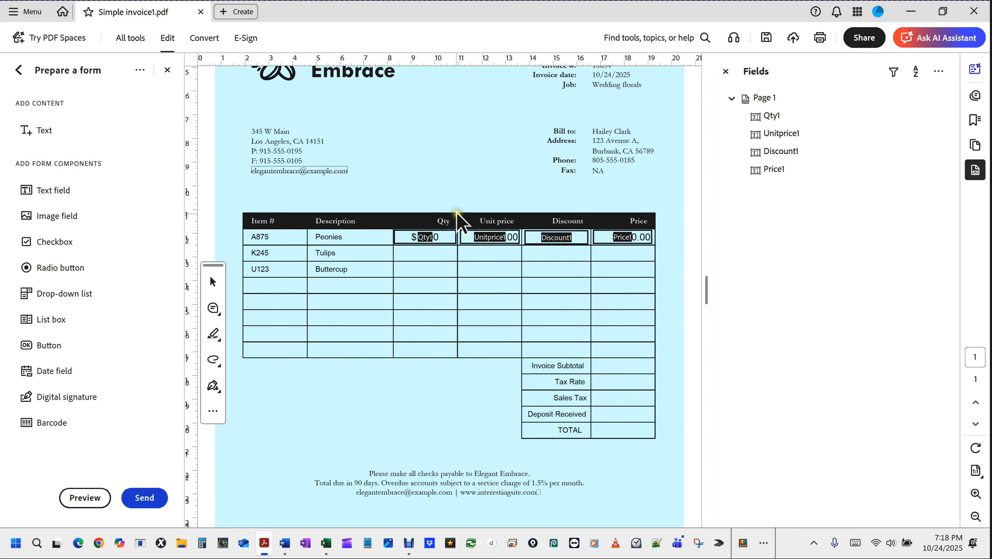
pyautogui.click(427, 238)
pyautogui.click(761, 117)
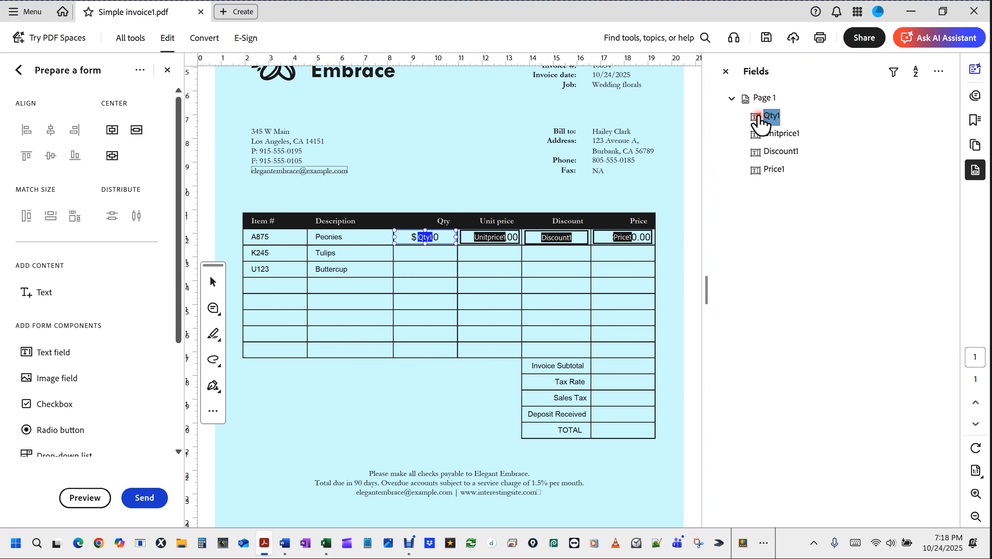
pyautogui.rightClick(432, 240)
pyautogui.click(469, 239)
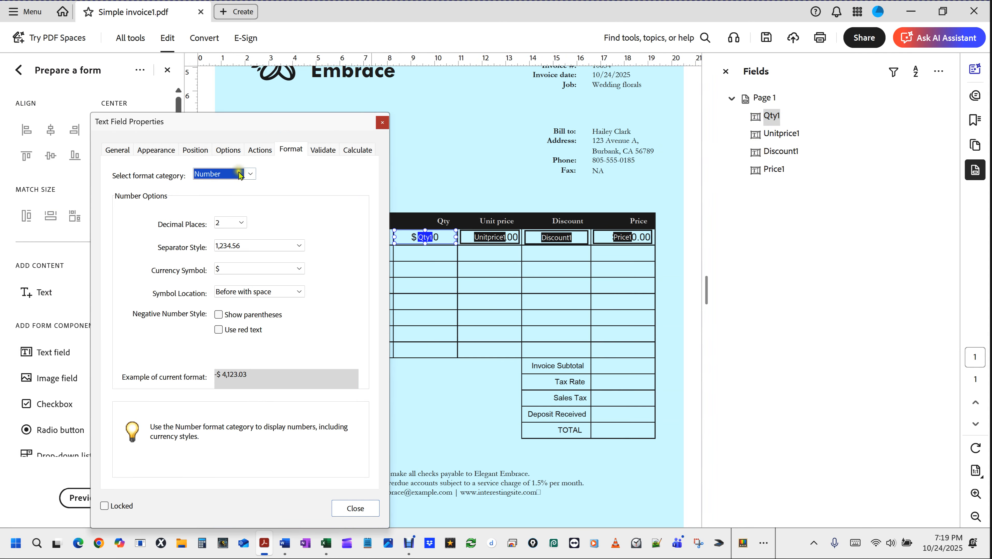
pyautogui.click(241, 223)
pyautogui.scroll(1, 241, 227)
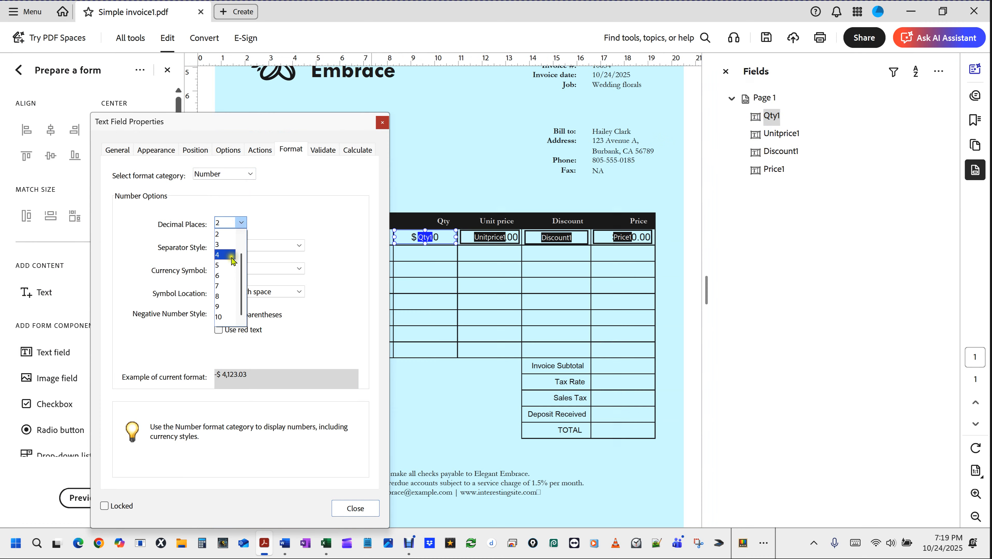
pyautogui.click(218, 235)
pyautogui.click(356, 508)
pyautogui.click(74, 498)
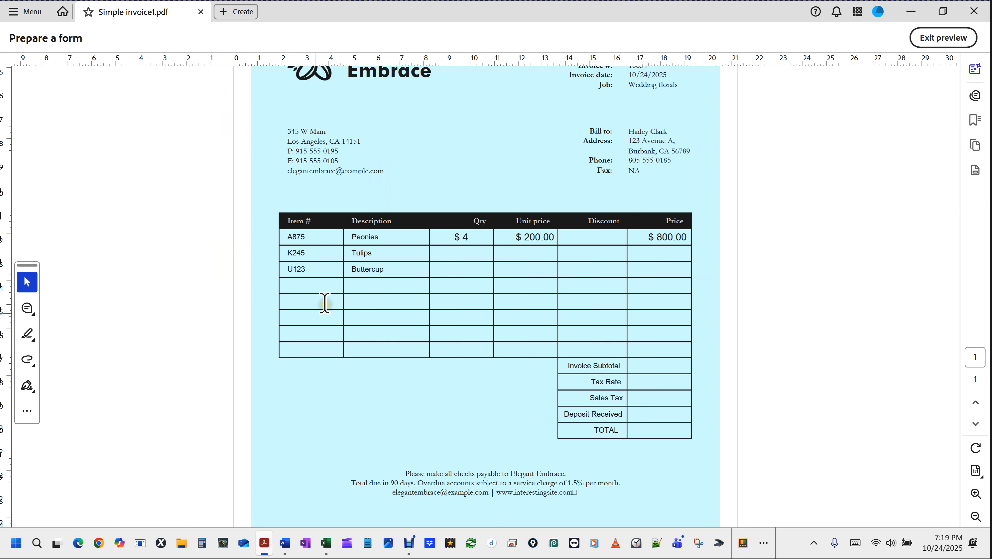
pyautogui.click(935, 31)
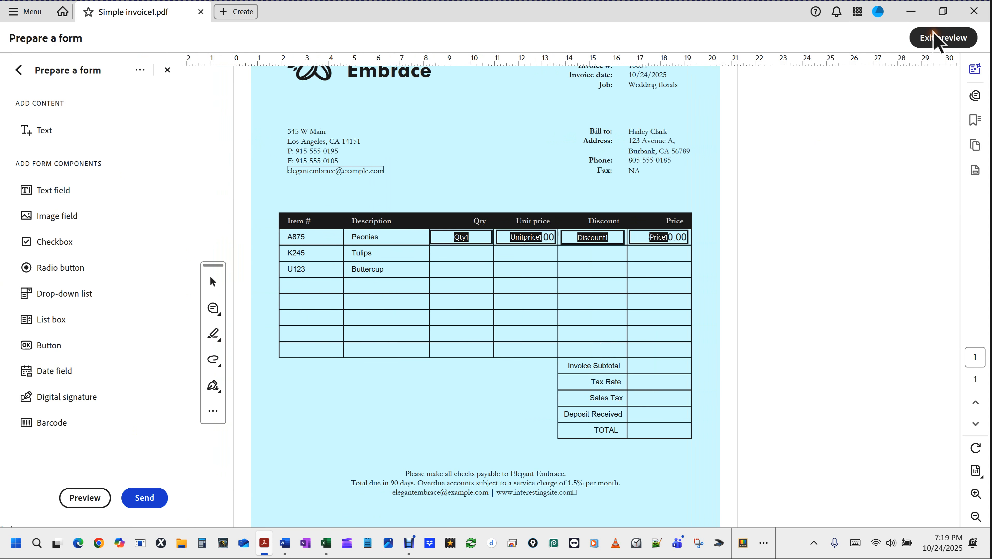
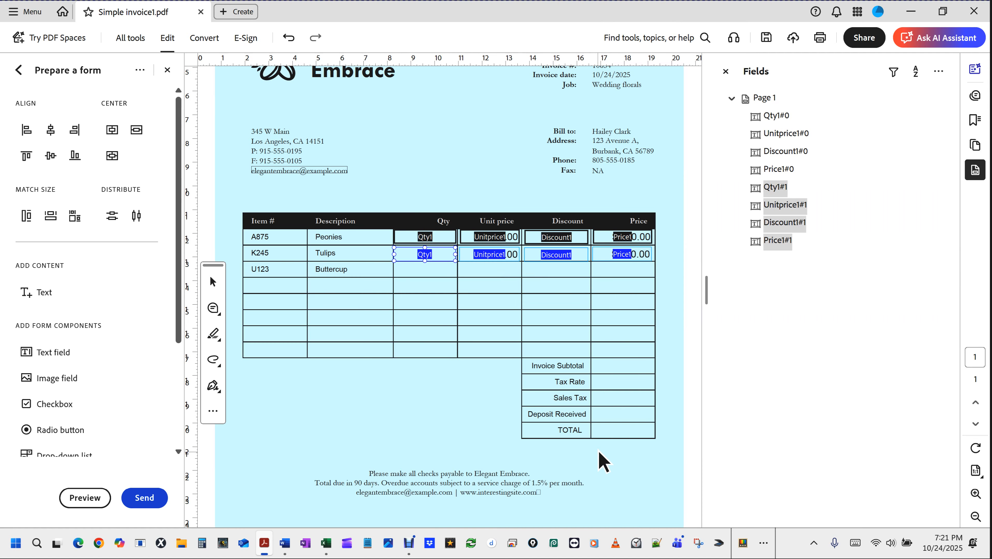
# - Preview the form, test the Tulips row with a quantity of 5, and exit the preview
pyautogui.click(84, 497)
pyautogui.doubleClick(438, 253)
pyautogui.write('5')
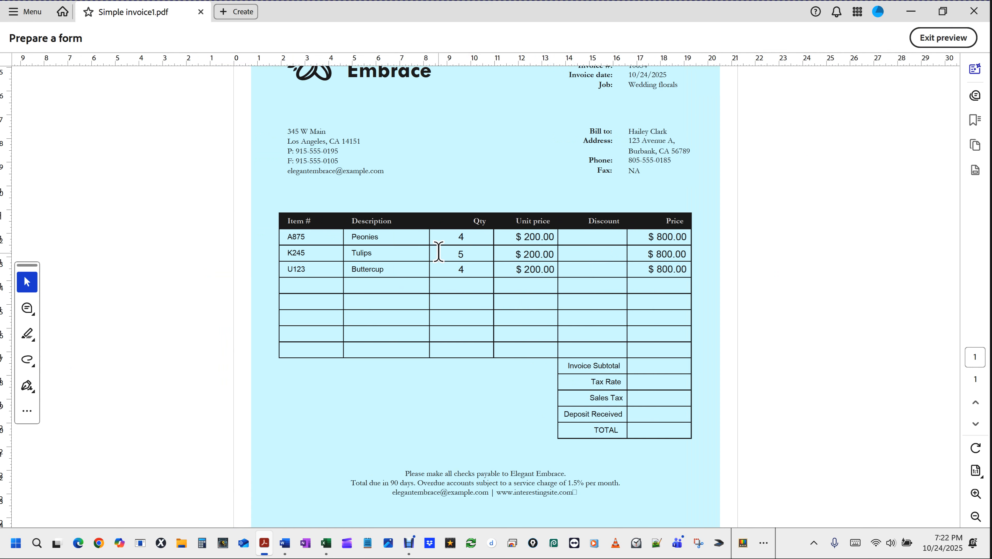
pyautogui.press('Tab')
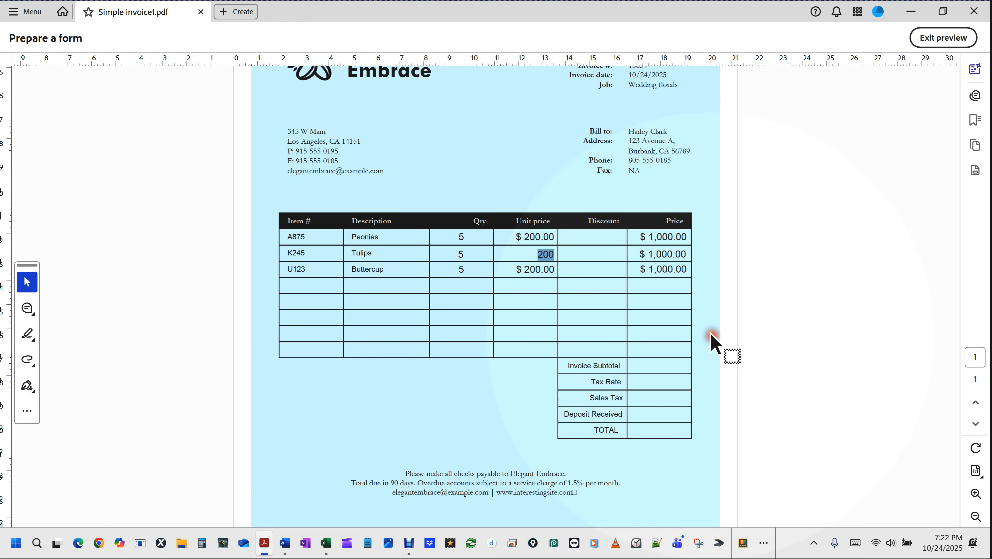
pyautogui.click(709, 333)
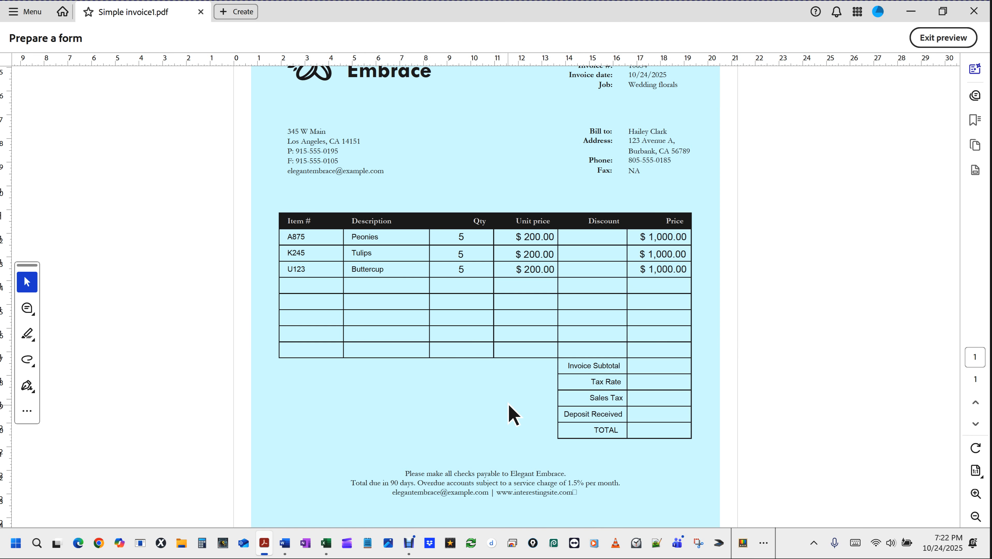
pyautogui.click(943, 38)
# - Rename the quantity field in the Tulips row as Qty2
pyautogui.click(425, 255)
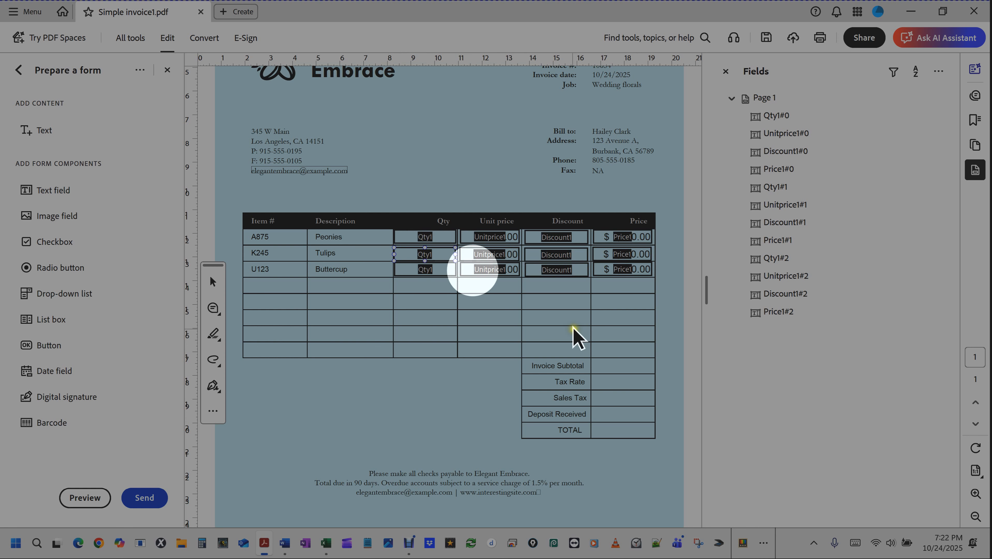
pyautogui.click(447, 269)
pyautogui.doubleClick(443, 254)
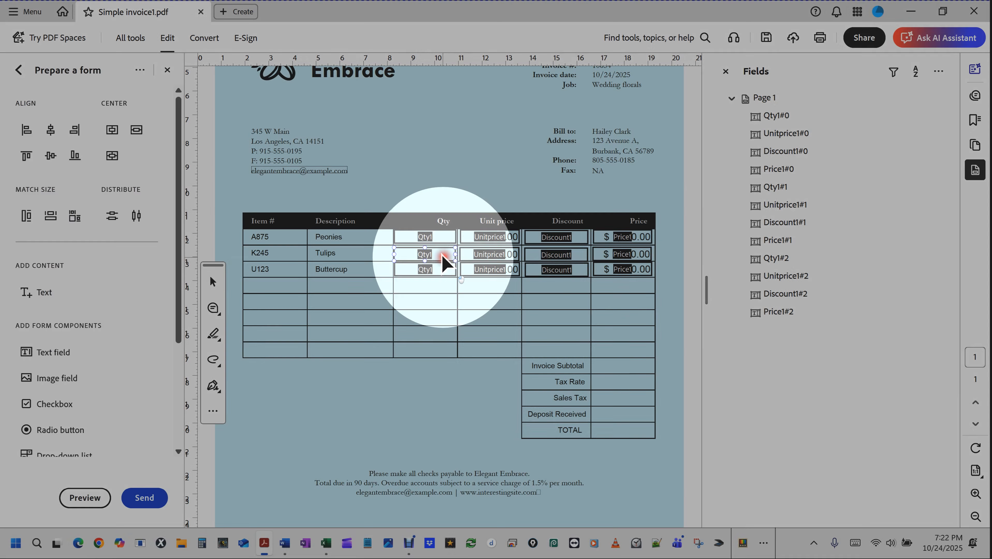
pyautogui.click(188, 165)
pyautogui.press('BackSpace')
pyautogui.write('2')
pyautogui.click(361, 517)
# - Rename the unit price field in the Tulips row as Unitprice2
pyautogui.doubleClick(497, 254)
pyautogui.press('BackSpace')
pyautogui.write('2')
pyautogui.click(360, 516)
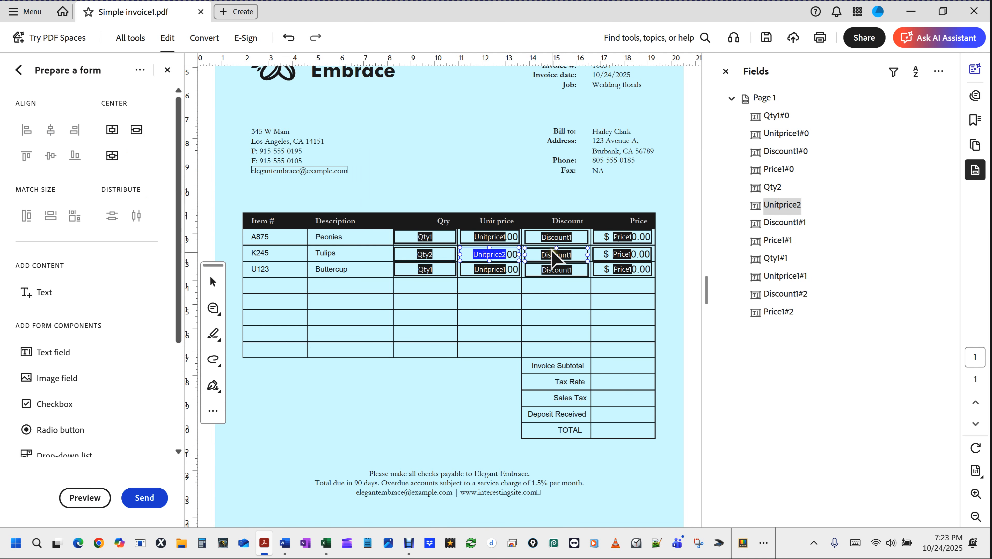
# - Rename the discount field in the Tulips row as Discount2
pyautogui.doubleClick(556, 256)
pyautogui.click(212, 172)
pyautogui.press('BackSpace')
pyautogui.write('2')
pyautogui.click(334, 415)
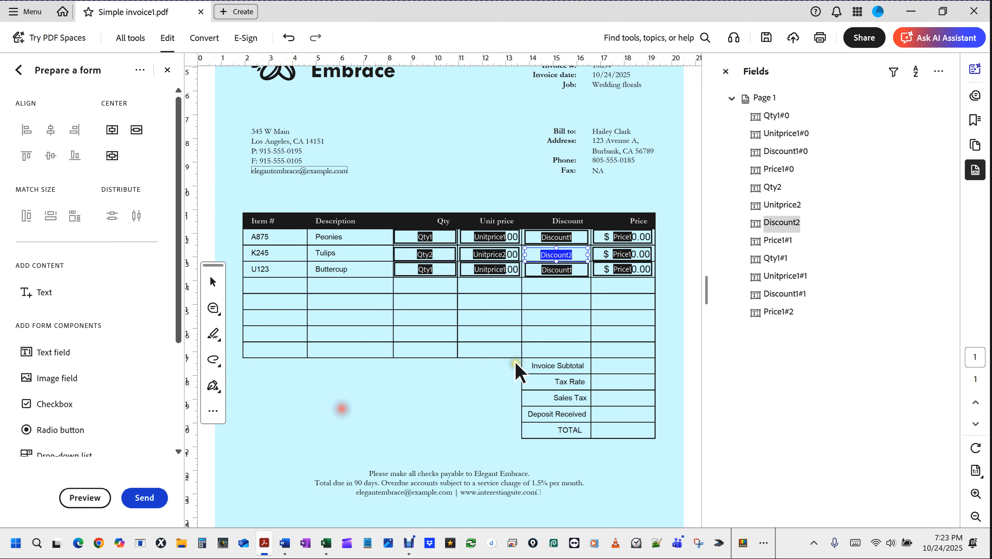
# - Rename the price field in the Tulips row as Price2
pyautogui.doubleClick(617, 253)
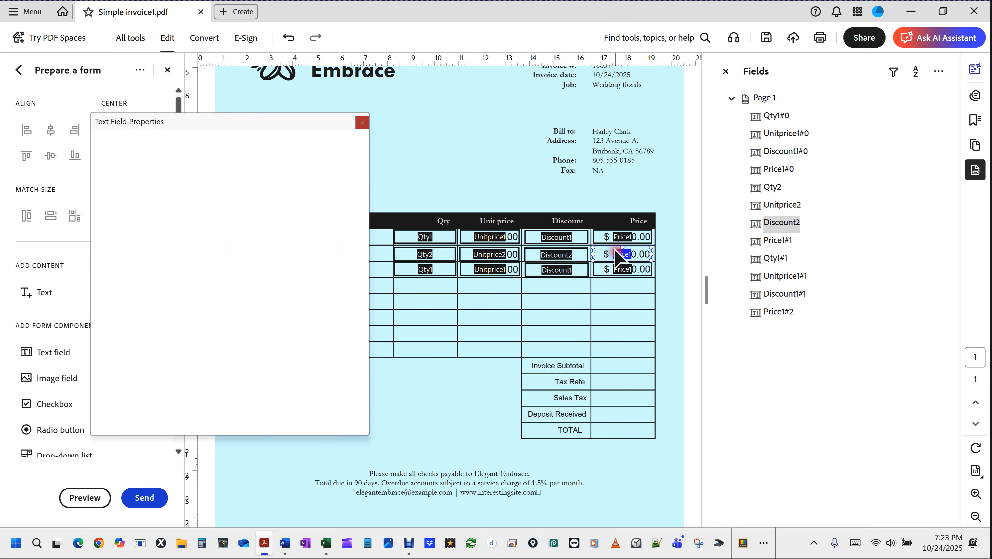
pyautogui.click(204, 172)
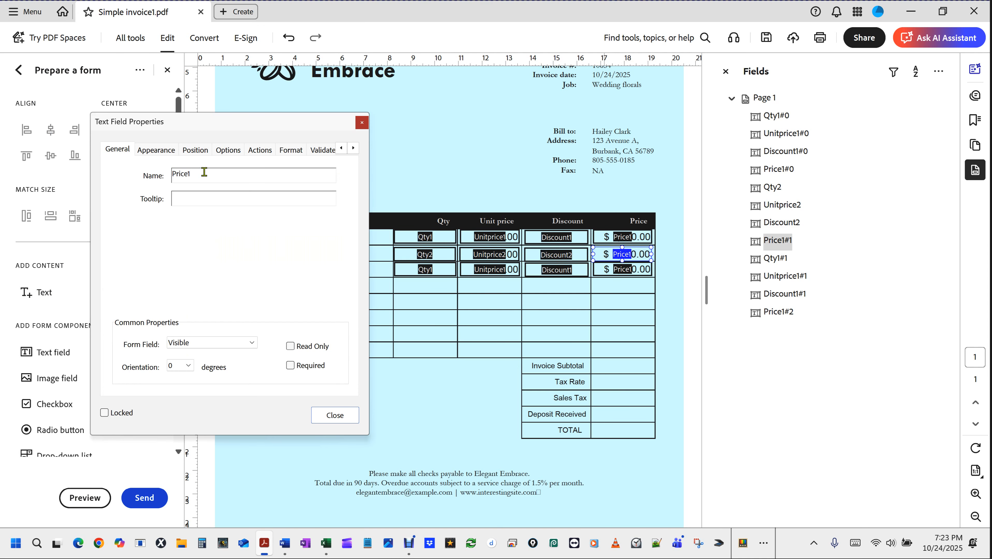
pyautogui.press('BackSpace')
pyautogui.write('2')
pyautogui.click(328, 414)
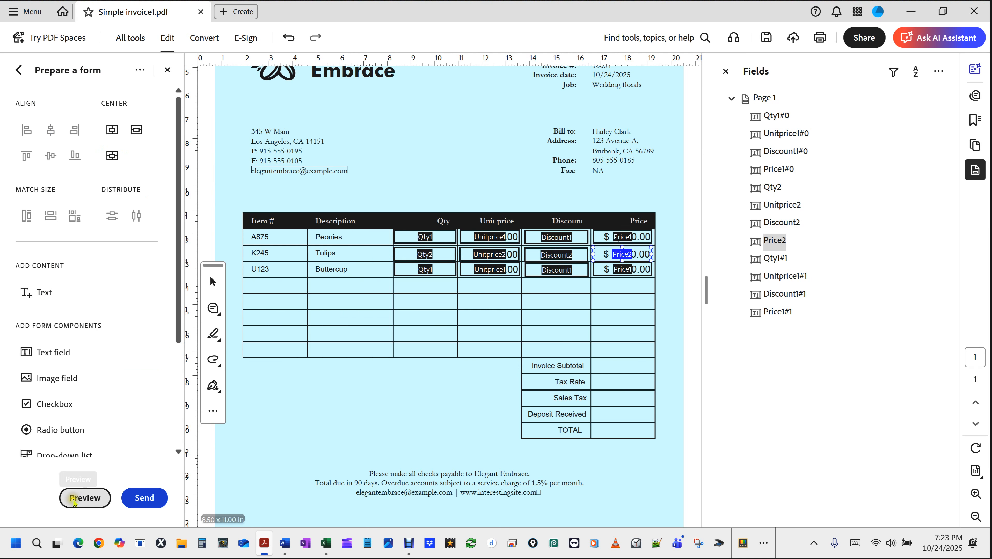
# - Preview the form, test the Peonies row with a quantity of 6, and exit the preview
pyautogui.click(84, 496)
pyautogui.click(466, 238)
pyautogui.press('BackSpace')
pyautogui.write('6')
pyautogui.press('Tab')
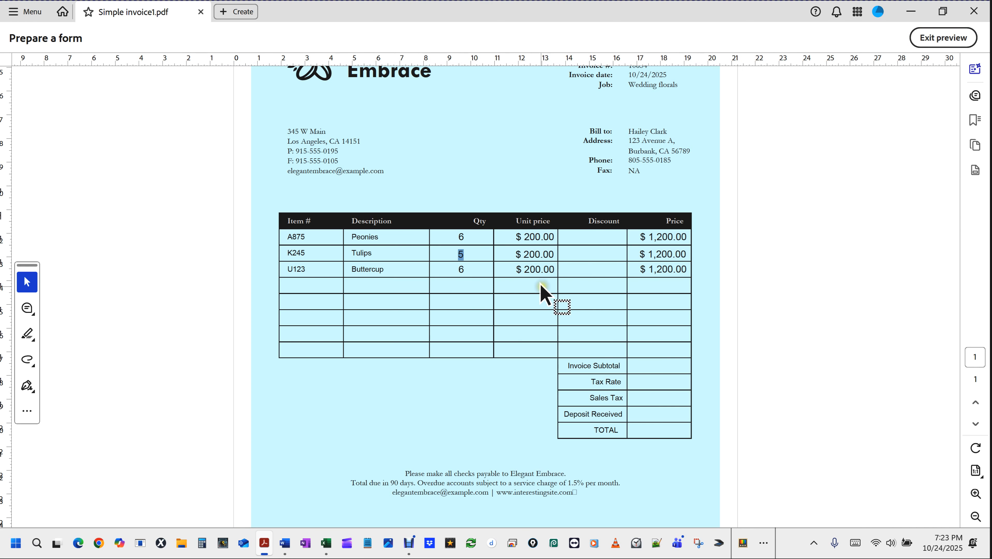
pyautogui.click(922, 38)
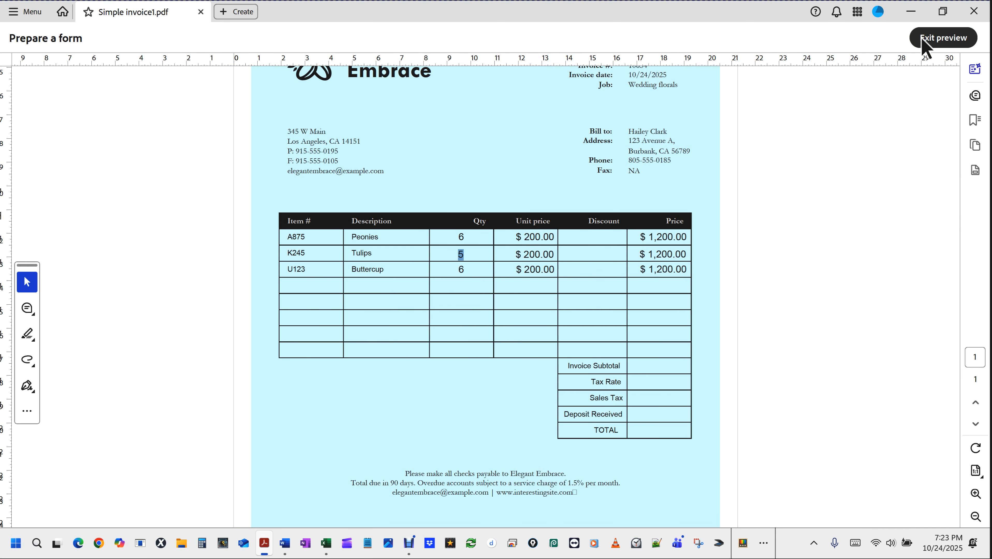
# - Rename the quantity field in the Buttercup row as Qty3
pyautogui.click(441, 269)
pyautogui.doubleClick(442, 270)
pyautogui.click(196, 173)
pyautogui.press('BackSpace')
pyautogui.write('3')
# - Rename the unit price field in the Buttercup row as Unitprice3
pyautogui.click(489, 270)
pyautogui.click(229, 176)
pyautogui.press('BackSpace')
pyautogui.write('3')
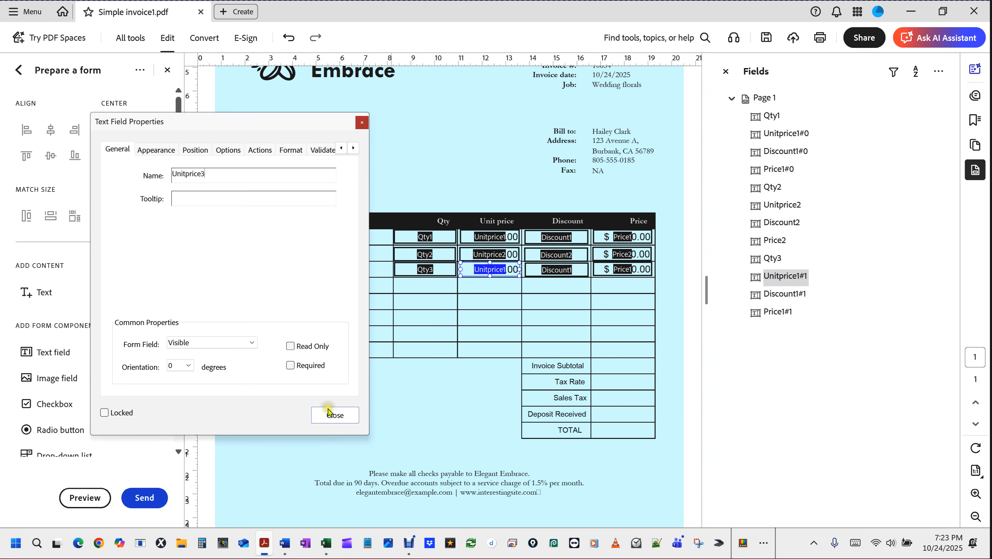
pyautogui.click(334, 415)
# - Rename the discount field in the Buttercup row as Discount3
pyautogui.doubleClick(556, 271)
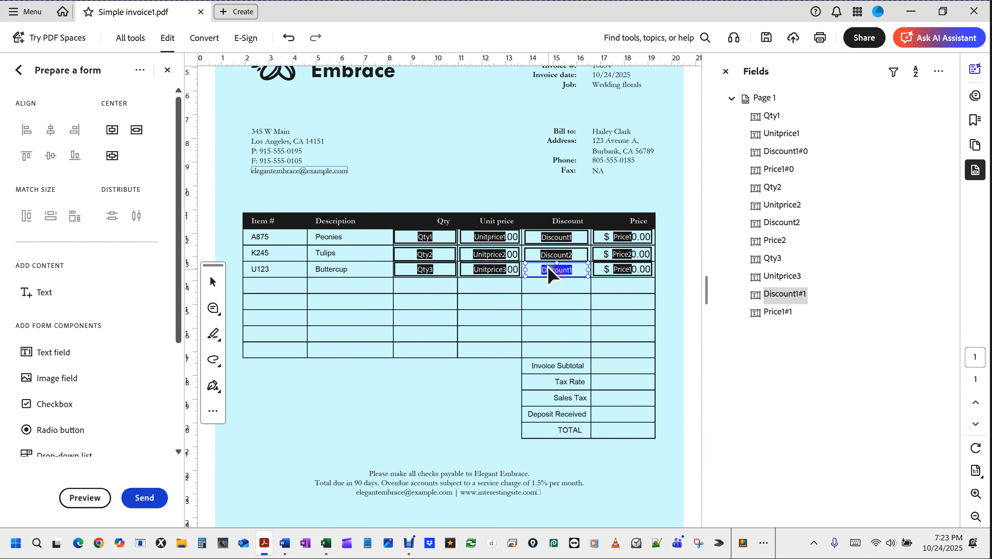
pyautogui.click(230, 173)
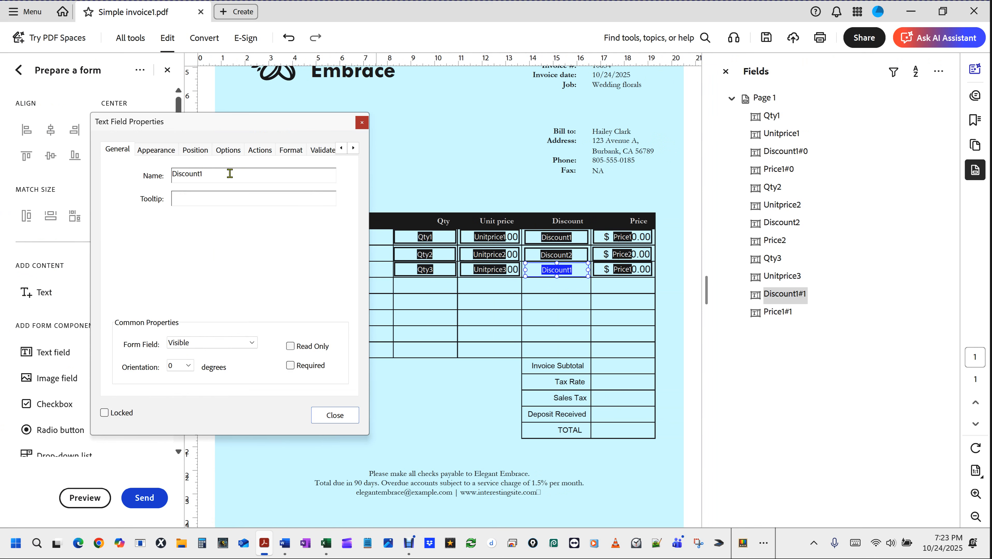
pyautogui.write('3')
pyautogui.click(337, 429)
pyautogui.click(336, 415)
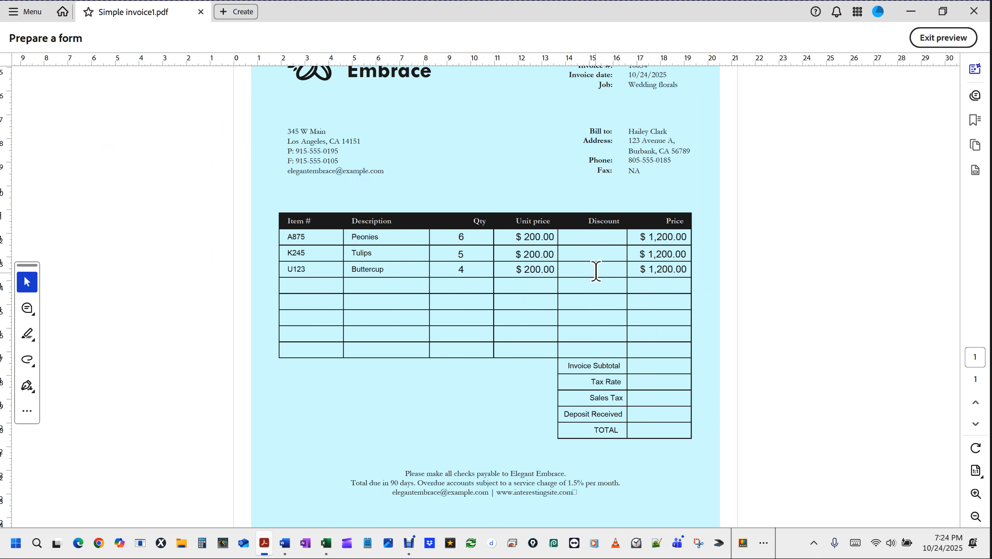
# - Test the Peonies row in the form preview with a unit price of 100
pyautogui.click(679, 269)
pyautogui.moveTo(526, 237); pyautogui.dragTo(567, 224)
pyautogui.write('100')
pyautogui.press('Tab')
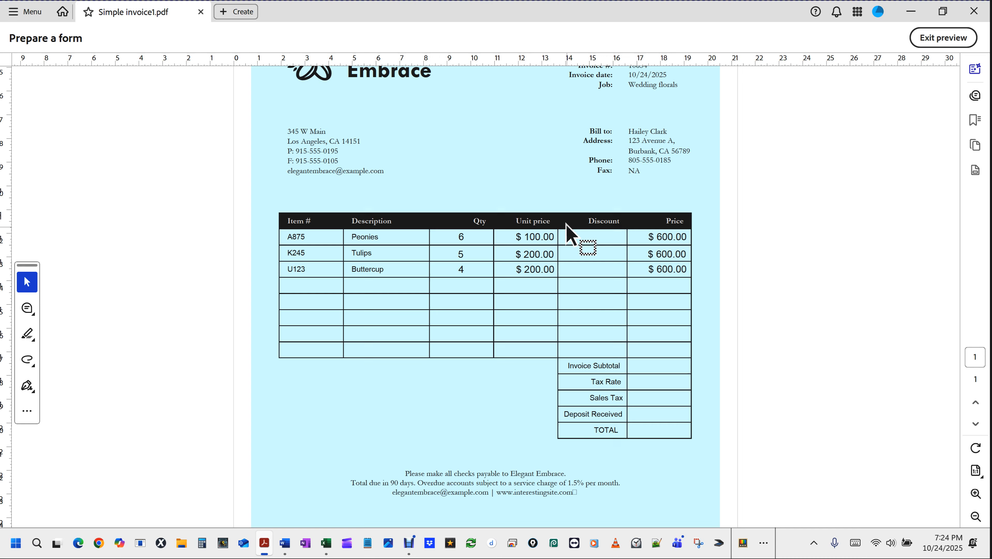
# - Test the Buttercup row with a unit price of 300 and exit the form preview
pyautogui.moveTo(525, 269); pyautogui.dragTo(586, 282)
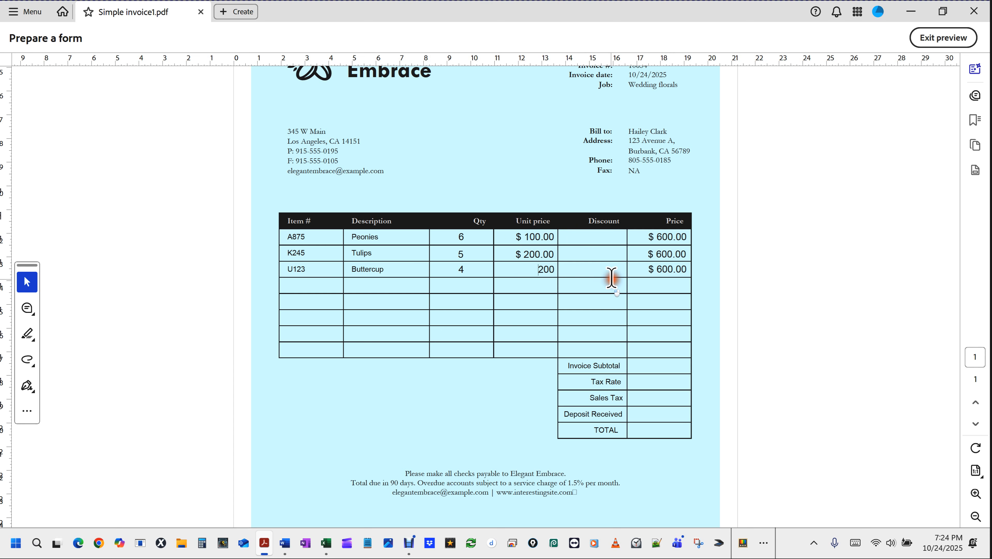
pyautogui.moveTo(540, 269); pyautogui.dragTo(580, 272)
pyautogui.write('300')
pyautogui.click(701, 275)
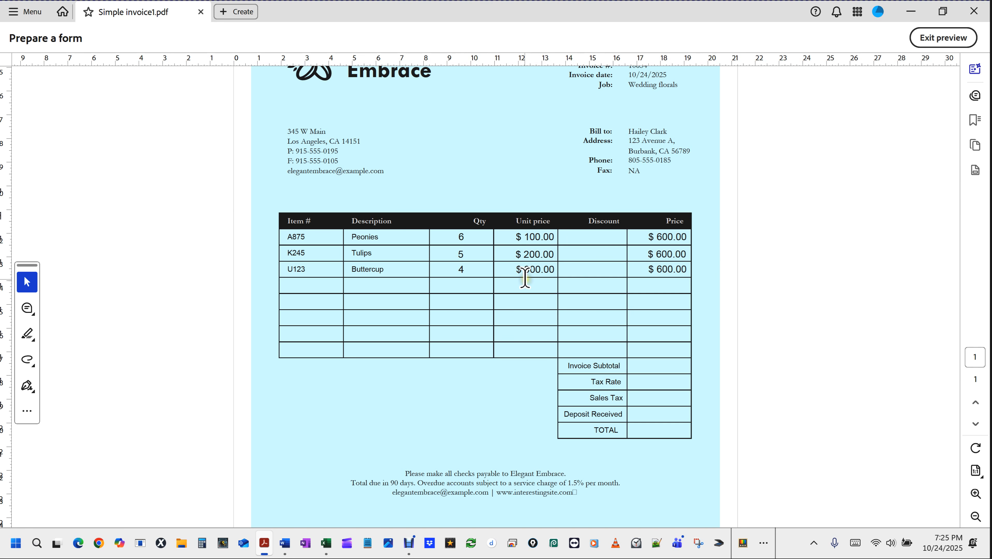
pyautogui.click(960, 37)
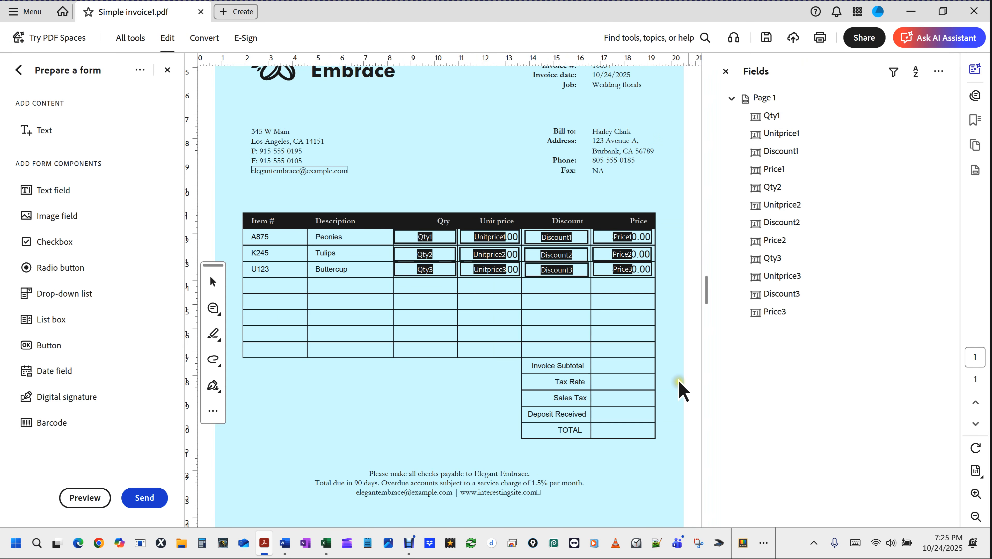
# - Change the source fields of Price2's product calculation, deselecting all current ones and picking Discount2, and close the field properties
pyautogui.click(625, 258)
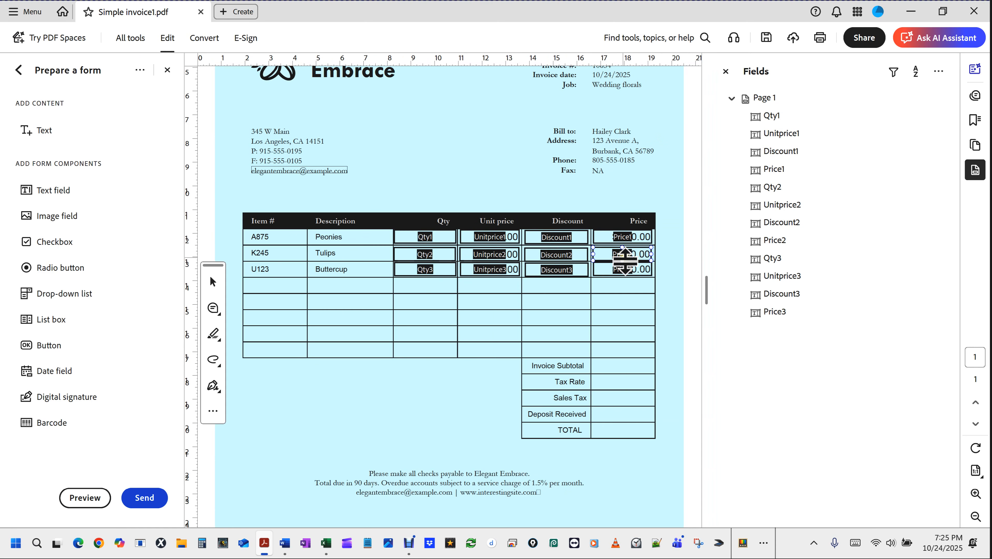
pyautogui.doubleClick(625, 259)
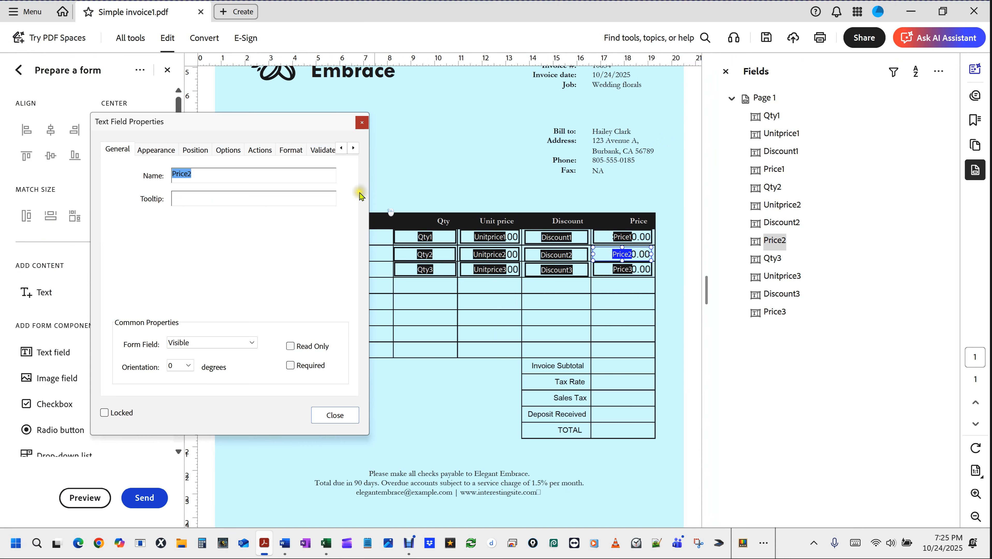
pyautogui.click(354, 147)
pyautogui.click(354, 148)
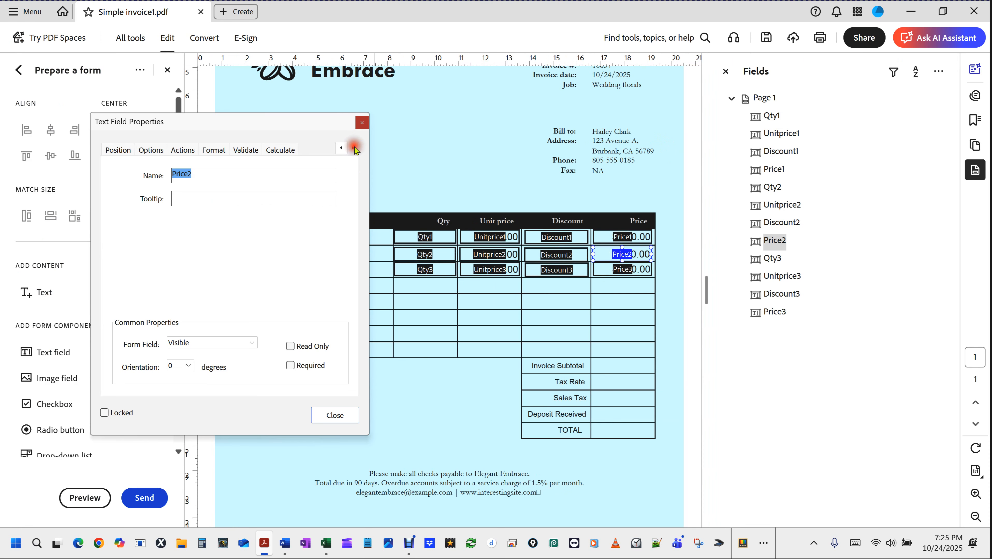
pyautogui.click(288, 153)
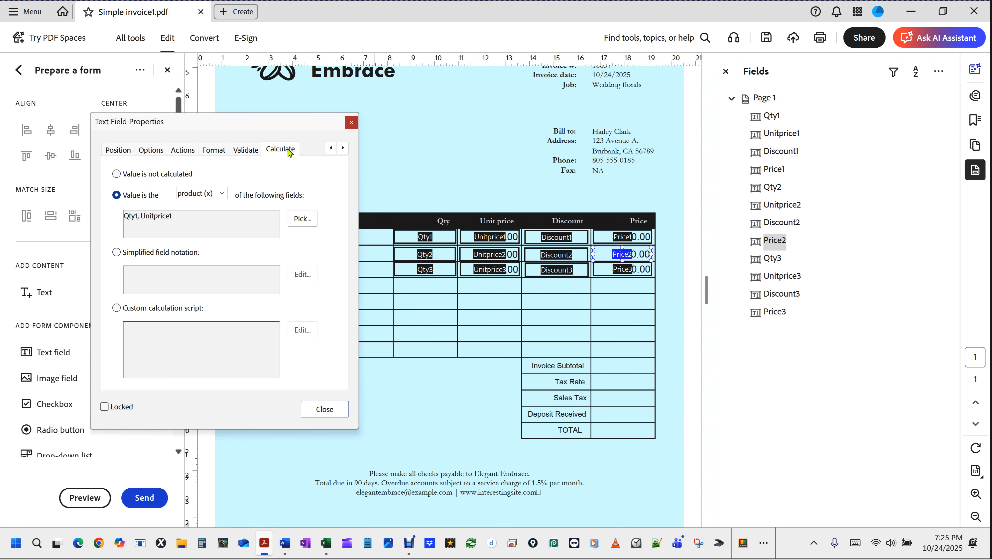
pyautogui.click(302, 219)
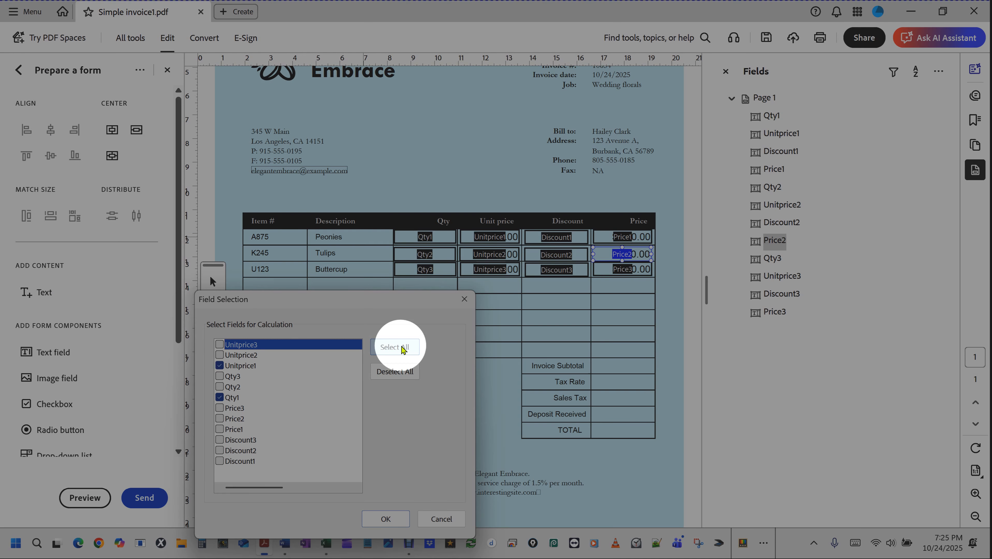
pyautogui.click(395, 371)
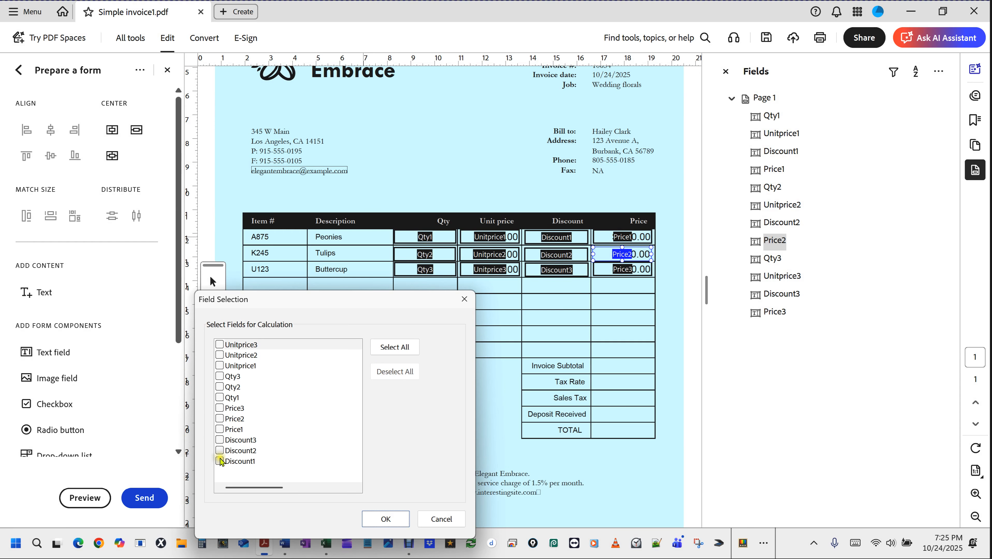
pyautogui.click(221, 450)
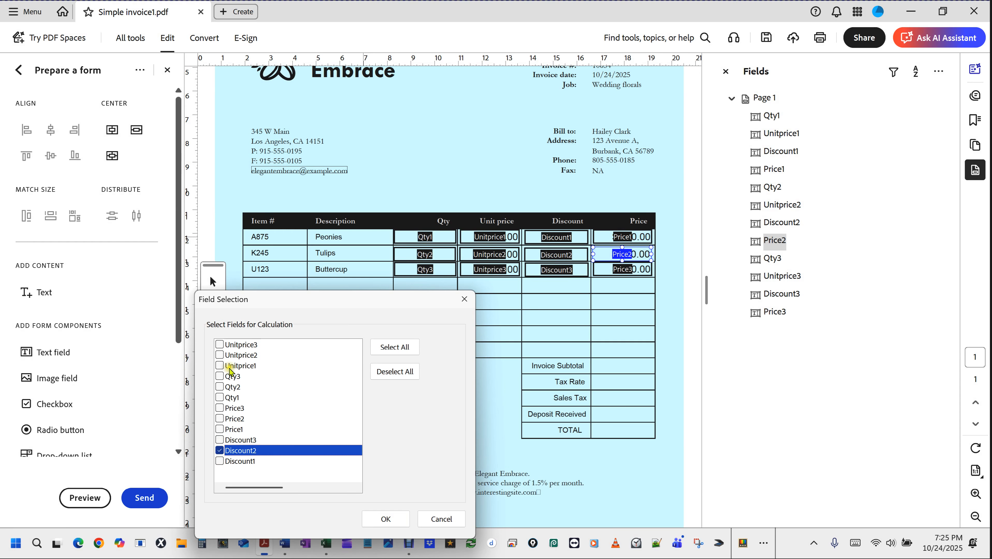
pyautogui.click(385, 519)
pyautogui.click(327, 410)
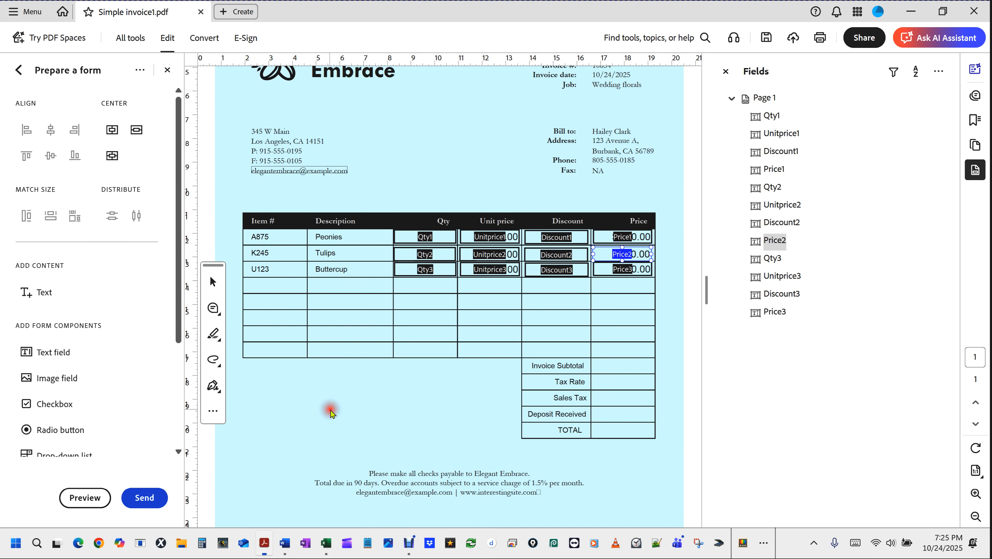
# - Test the Tulips row in the form preview with a quantity of 6 and exit the preview
pyautogui.click(474, 422)
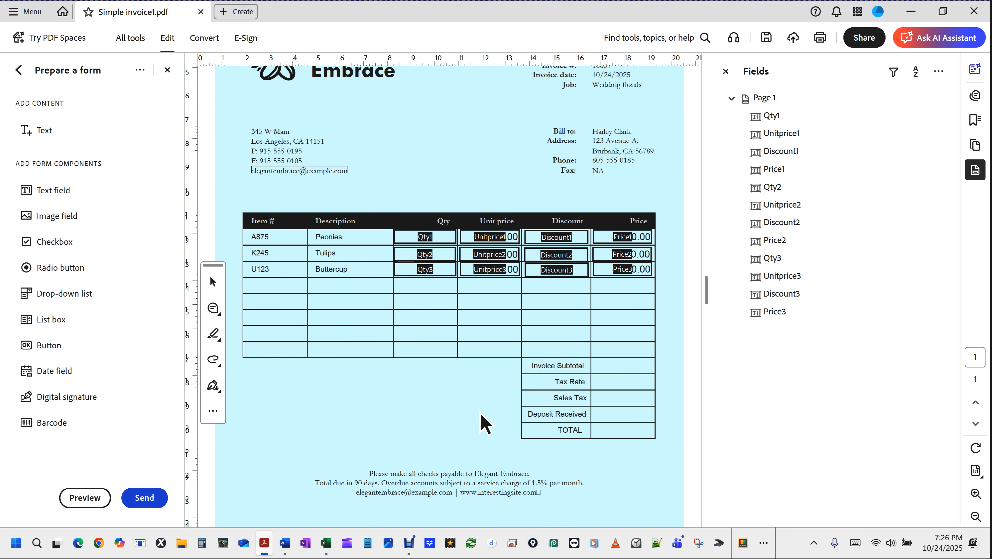
pyautogui.click(84, 496)
pyautogui.click(464, 254)
pyautogui.press('BackSpace')
pyautogui.write('6')
pyautogui.click(715, 379)
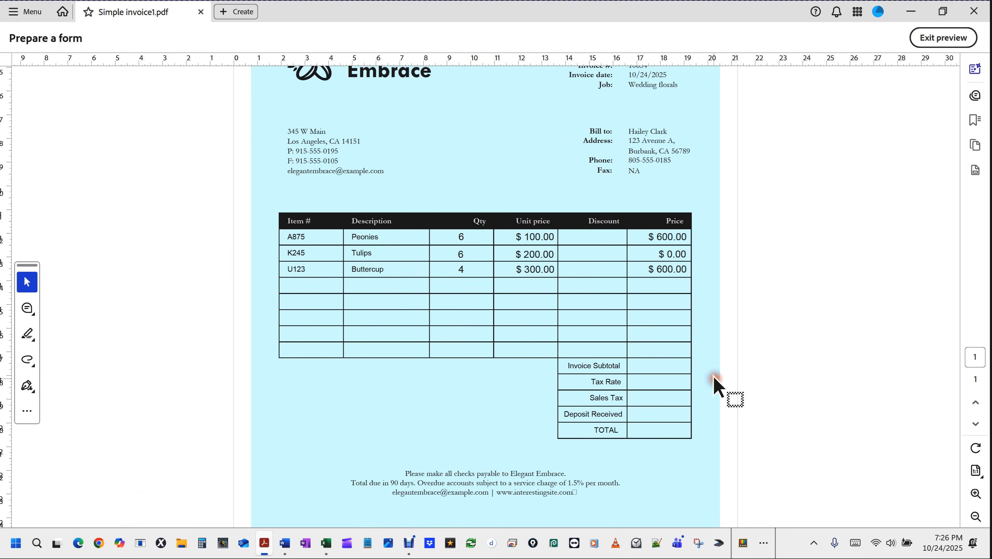
pyautogui.click(937, 39)
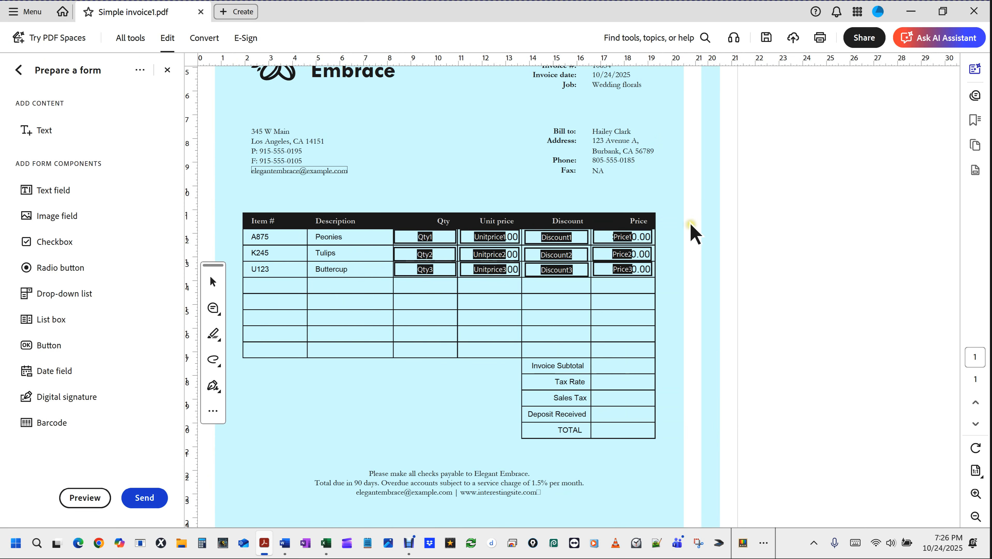
# - Set Price2's product calculation to use only Qty2 and Unitprice2, removing Price2 and Discount2 from its source fields
pyautogui.doubleClick(628, 258)
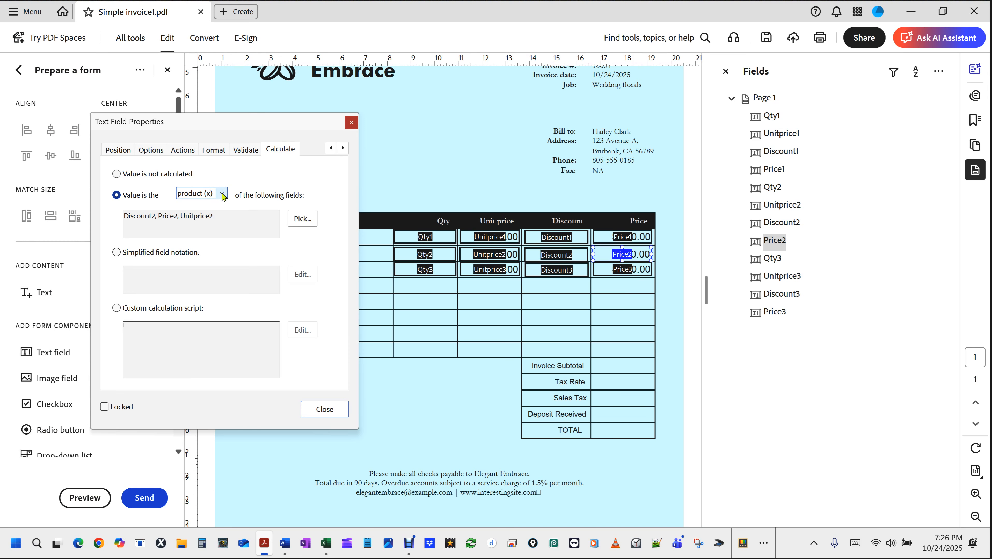
pyautogui.click(302, 219)
pyautogui.click(23, 129)
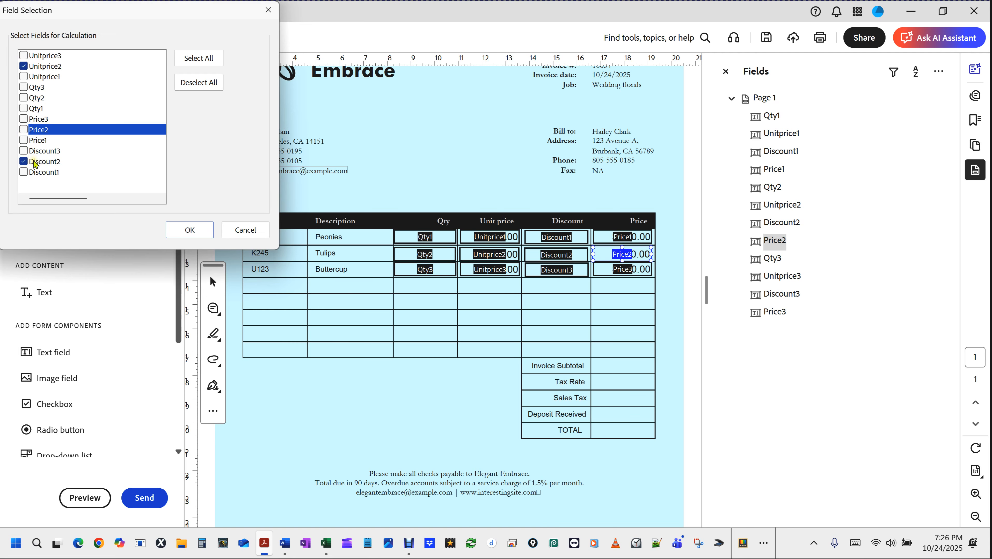
pyautogui.click(23, 162)
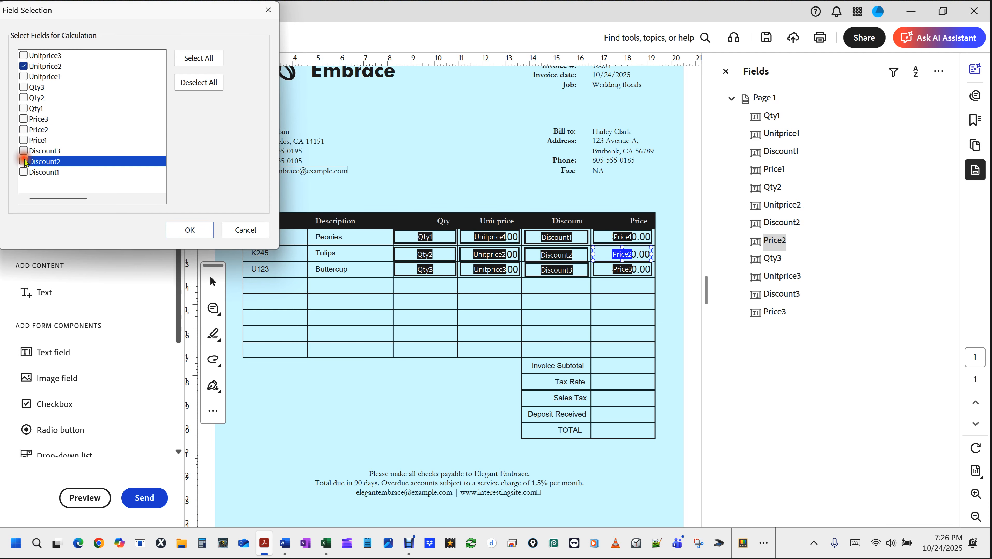
pyautogui.click(25, 97)
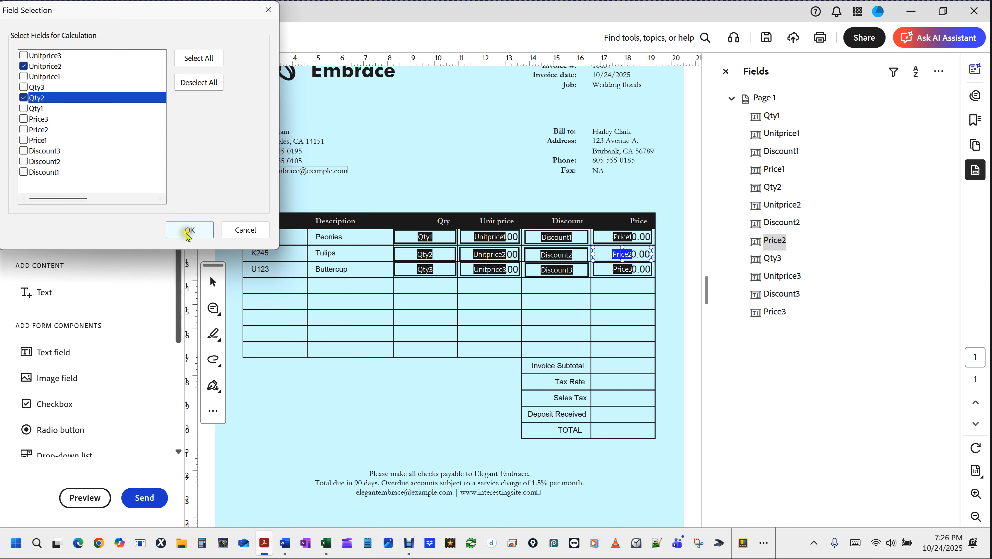
pyautogui.click(188, 229)
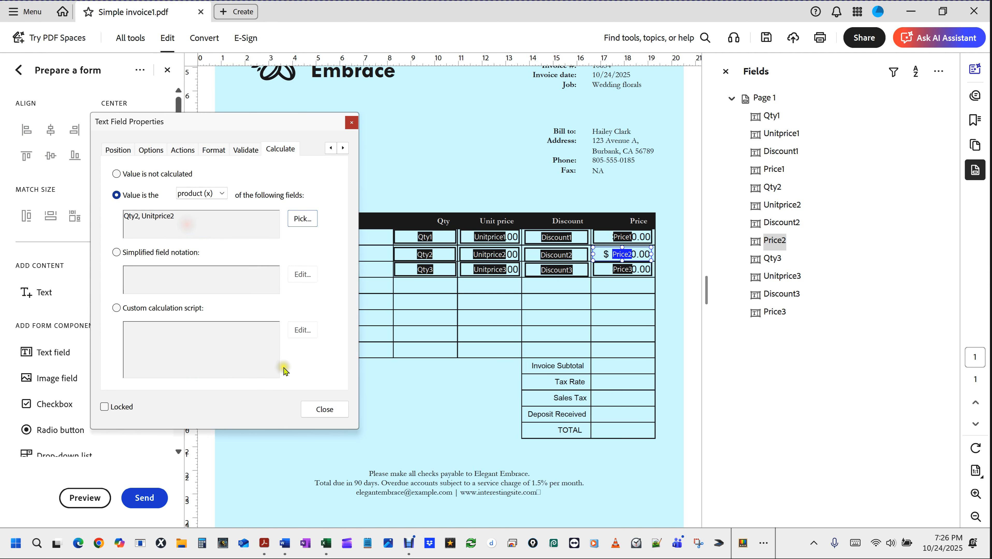
pyautogui.click(324, 409)
# - Check the Tulips and Buttercup row prices in the form preview and return to form editing
pyautogui.click(85, 498)
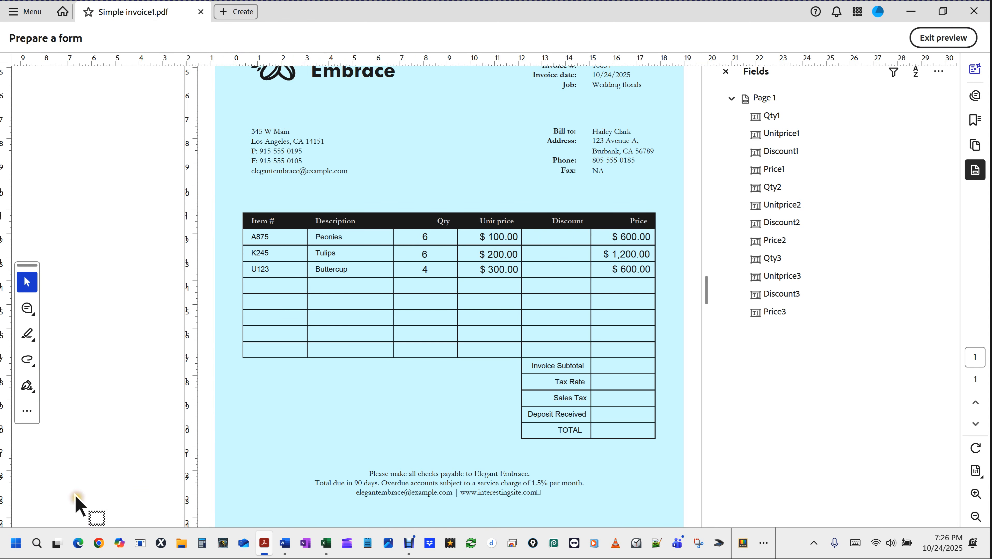
pyautogui.click(648, 253)
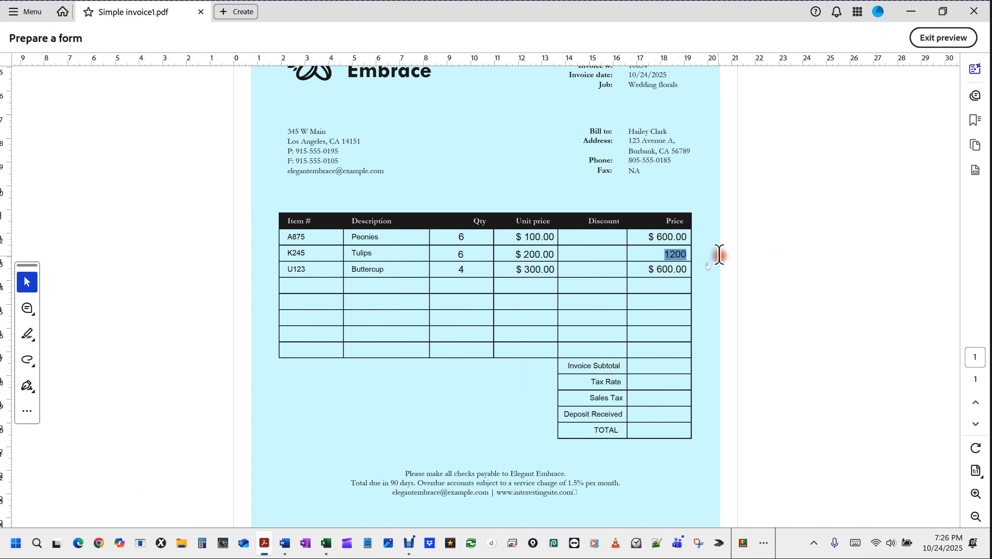
pyautogui.click(484, 257)
pyautogui.click(543, 255)
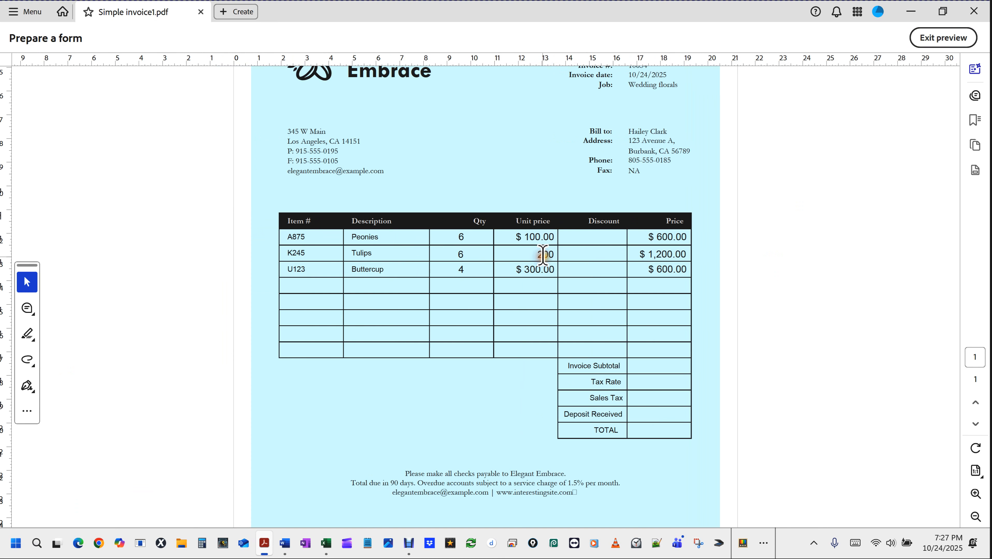
pyautogui.moveTo(662, 269); pyautogui.dragTo(699, 277)
pyautogui.click(700, 278)
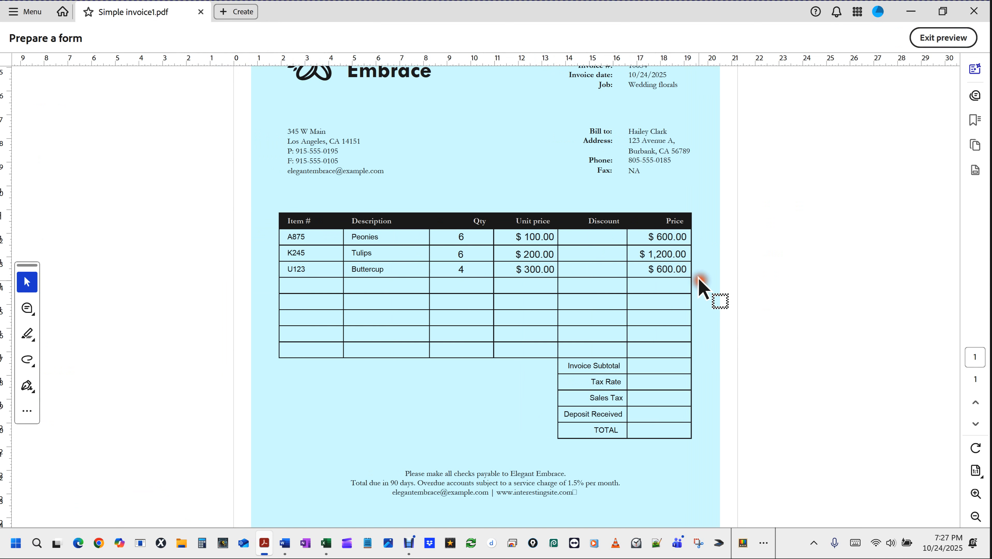
pyautogui.click(930, 47)
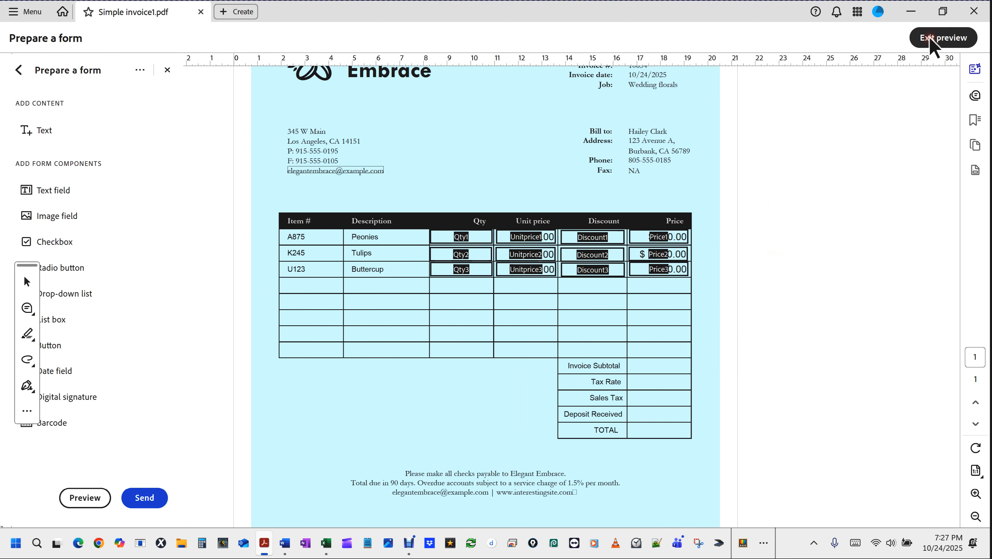
# - Change the source fields of Price3's product calculation to Qty3 and Unitprice3
pyautogui.doubleClick(616, 271)
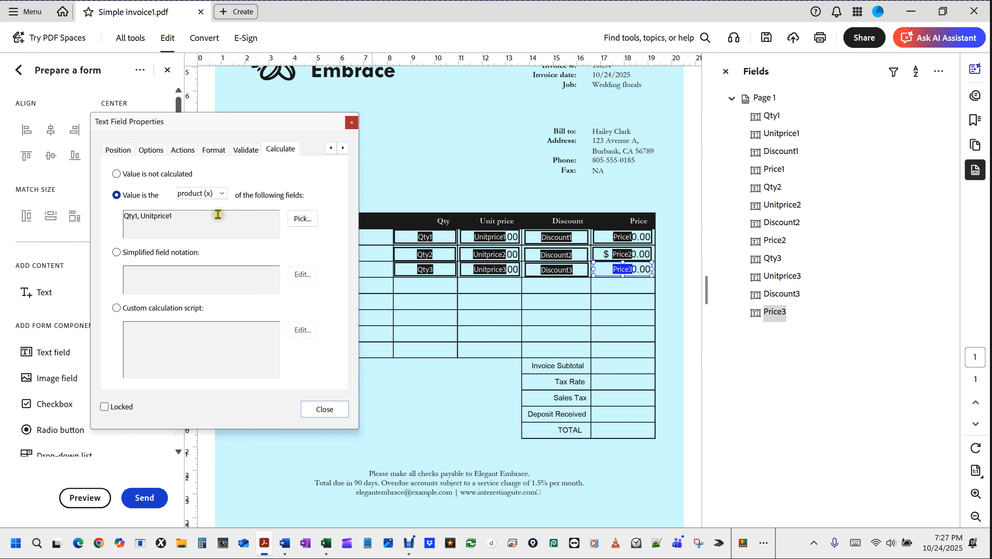
pyautogui.click(302, 220)
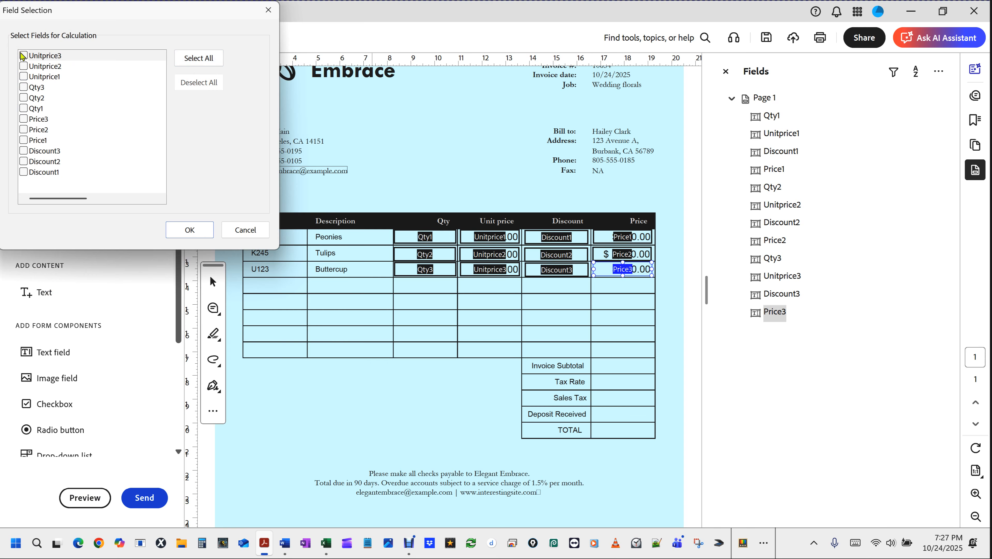
pyautogui.click(23, 56)
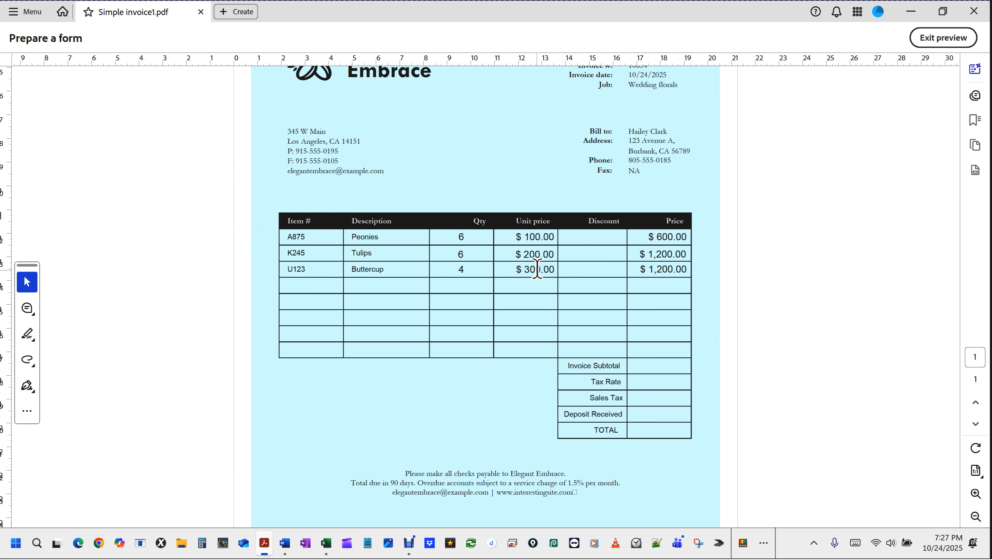
# - Test the Buttercup row in the form preview with a quantity of 5, check the row prices and exit the preview
pyautogui.moveTo(482, 271); pyautogui.dragTo(450, 265)
pyautogui.write('5')
pyautogui.press('Tab')
pyautogui.press('Tab')
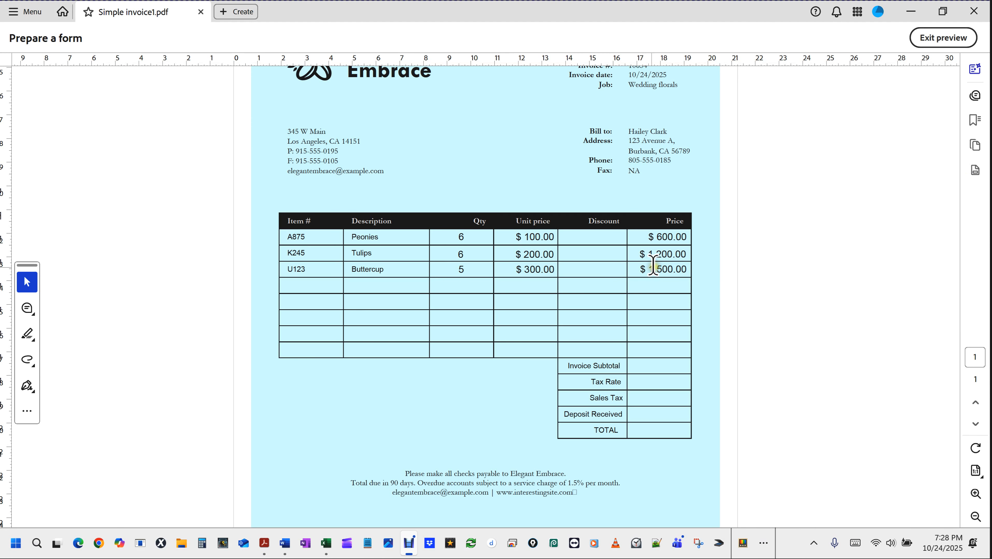
pyautogui.click(720, 266)
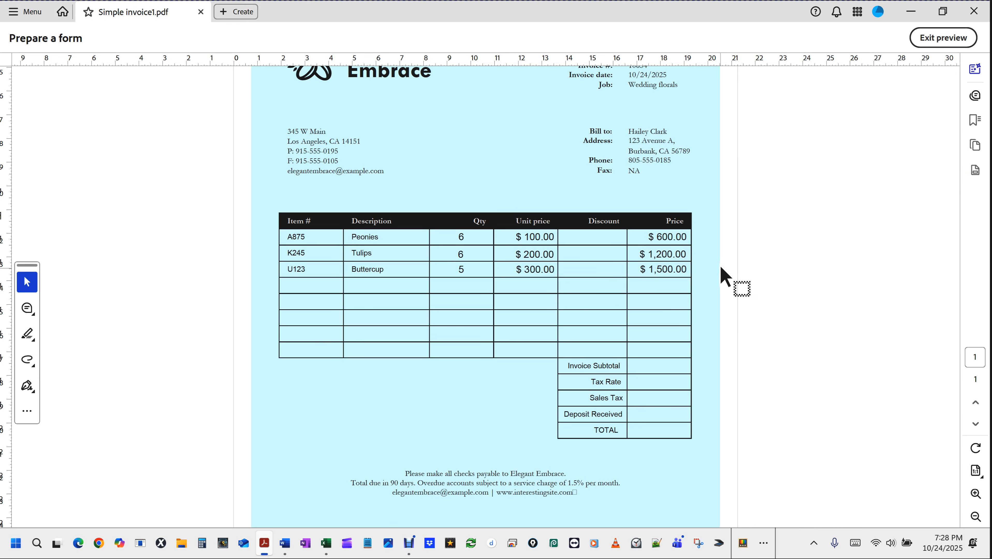
pyautogui.click(659, 238)
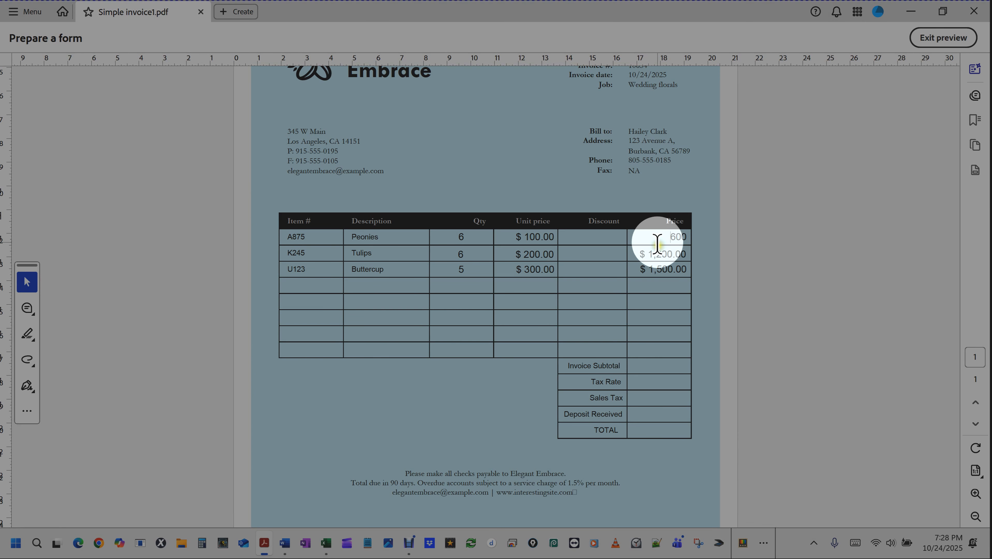
pyautogui.click(648, 349)
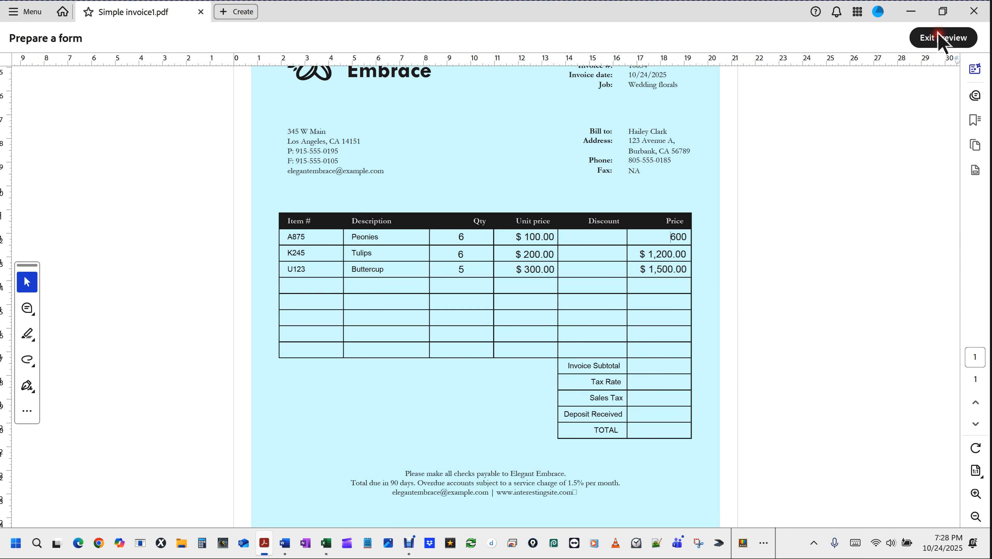
pyautogui.click(941, 39)
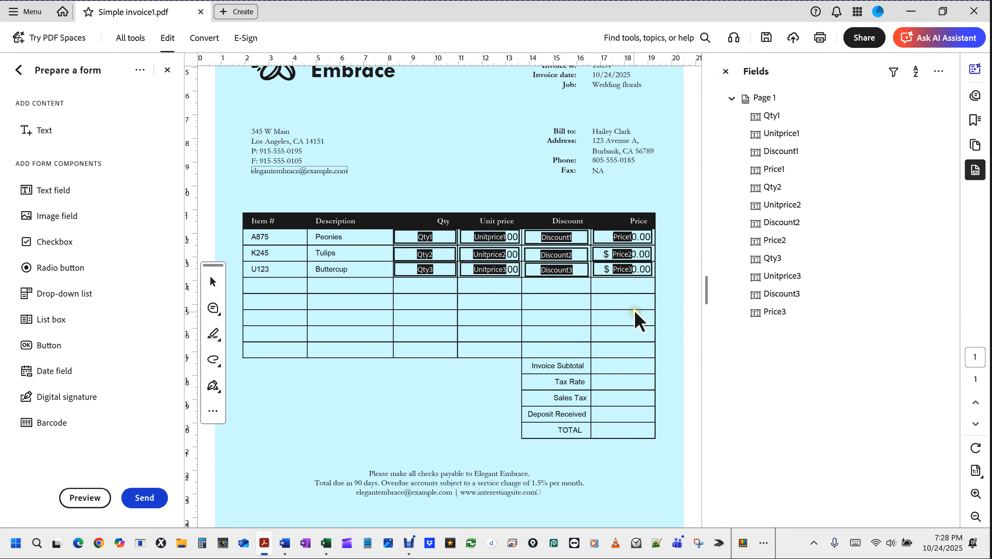
# - Duplicate the Price3 field and place the copy in the Invoice Subtotal cell
pyautogui.click(613, 269)
pyautogui.click(610, 269)
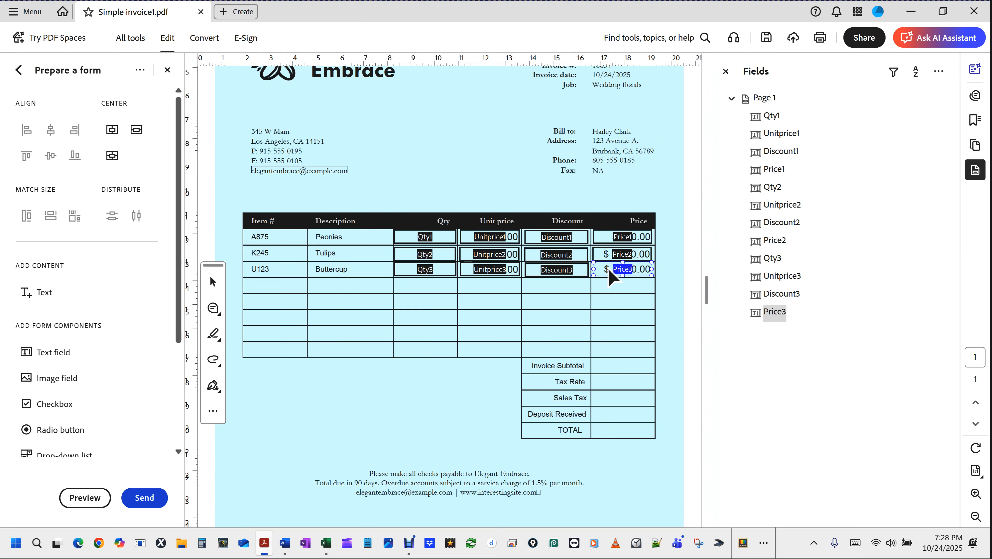
pyautogui.hotkey('ctrl', 'v')
pyautogui.moveTo(439, 297); pyautogui.dragTo(609, 363)
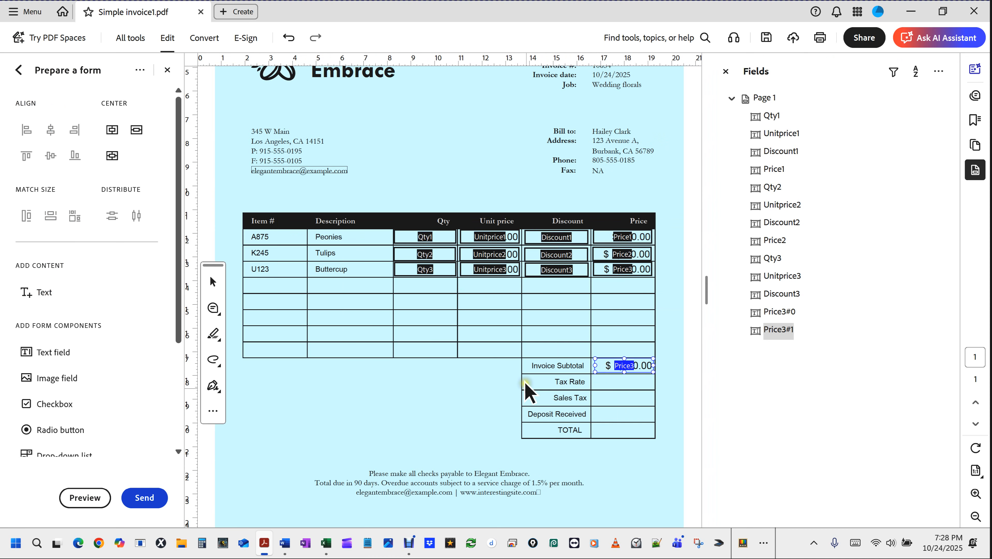
# - Rename the copied price field beside Invoice Subtotal as Invoicesubtotal
pyautogui.doubleClick(616, 367)
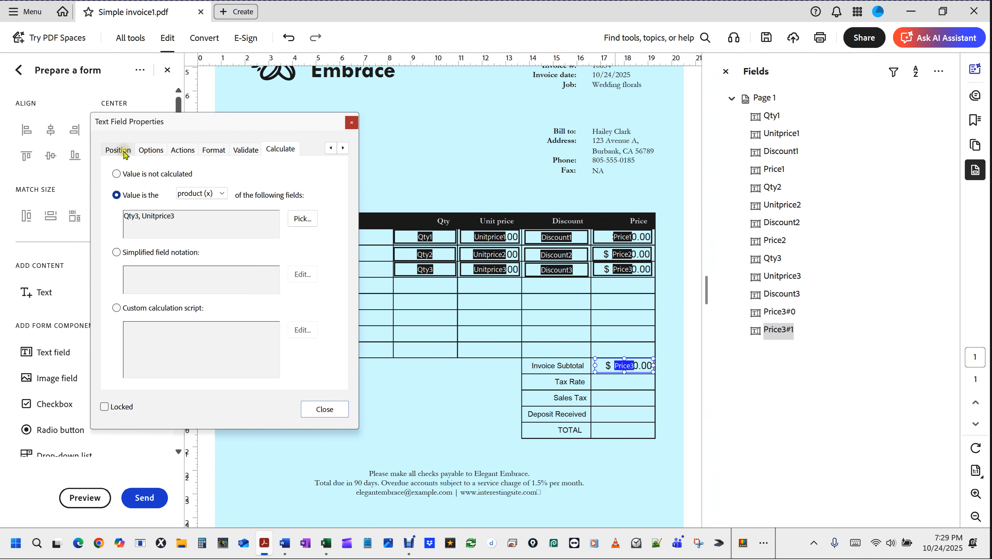
pyautogui.click(125, 154)
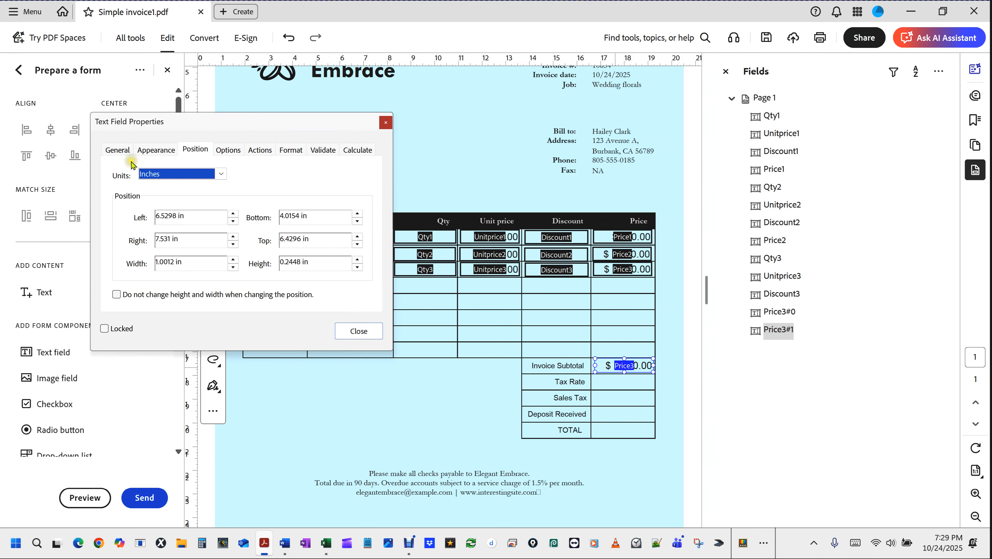
pyautogui.click(117, 150)
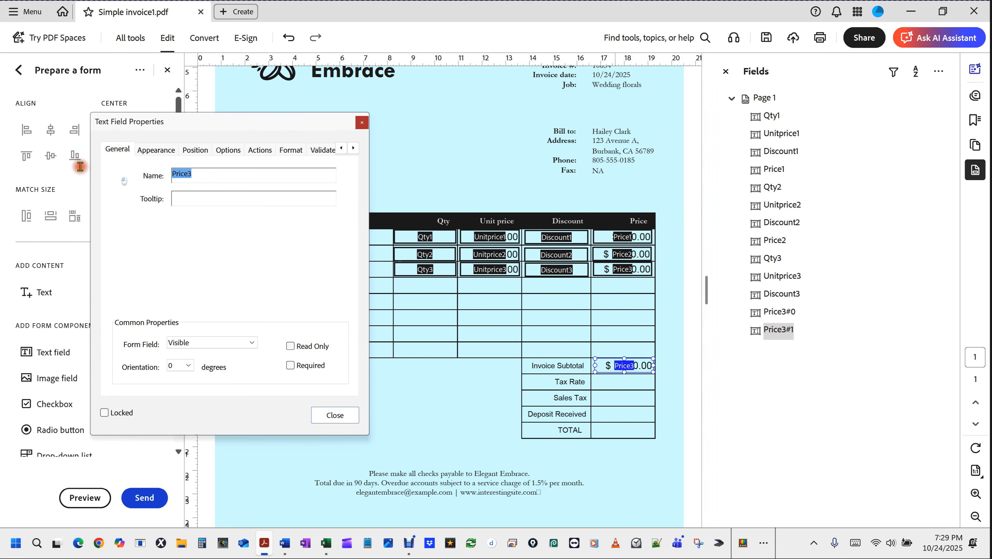
pyautogui.write('Invo')
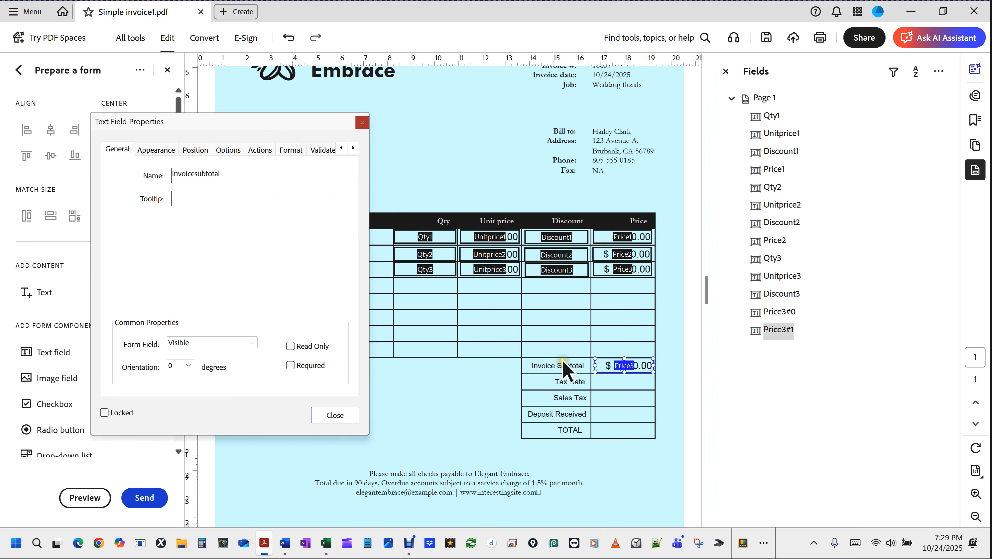
pyautogui.press('ctrl')
pyautogui.press('ctrl')
# - Clear all source fields from the Invoicesubtotal field's calculation
pyautogui.click(354, 148)
pyautogui.click(354, 148)
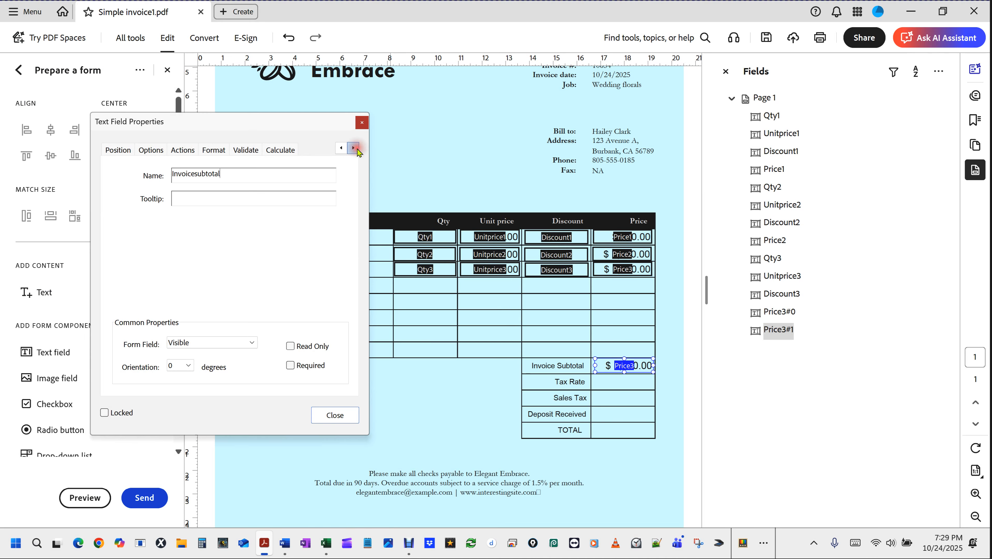
pyautogui.click(285, 150)
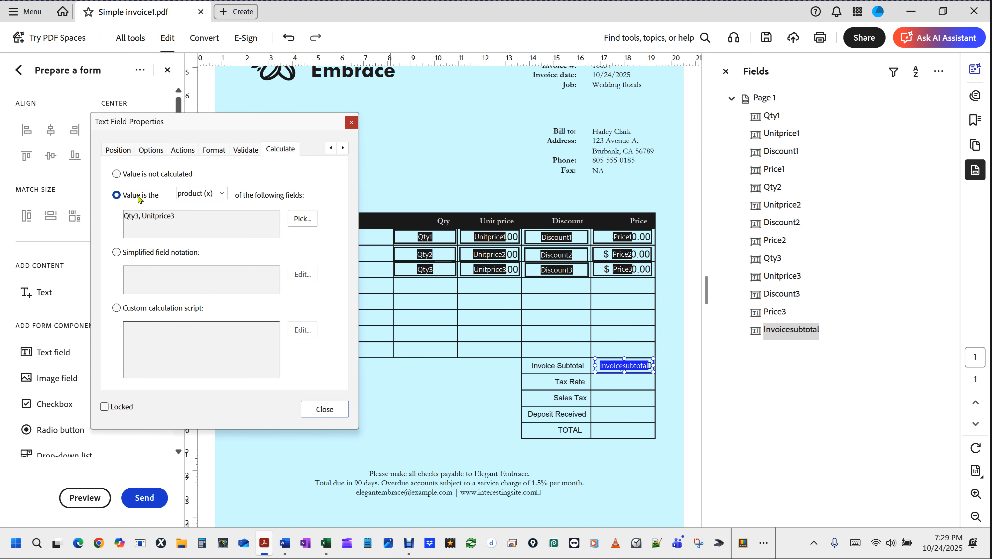
pyautogui.click(209, 195)
pyautogui.click(307, 226)
pyautogui.click(24, 56)
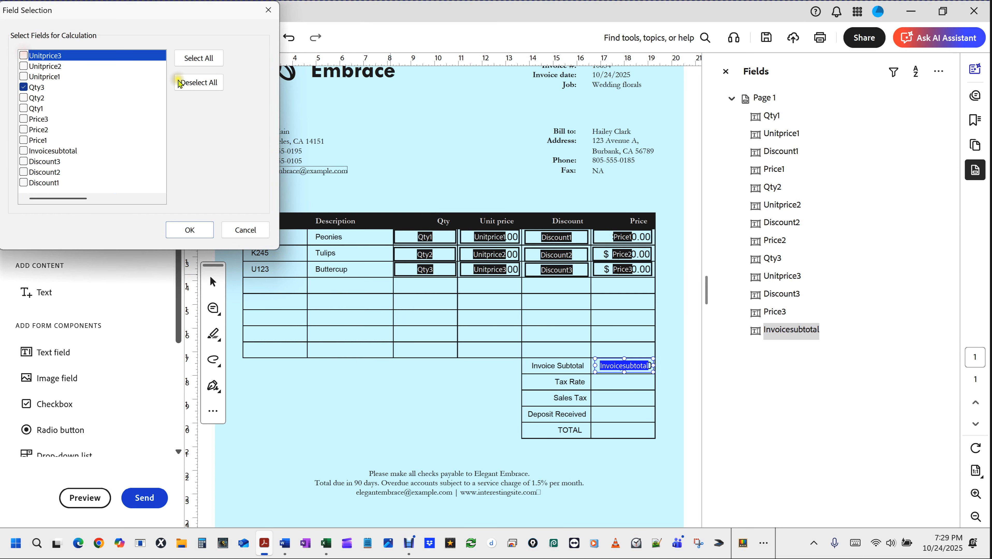
pyautogui.click(210, 88)
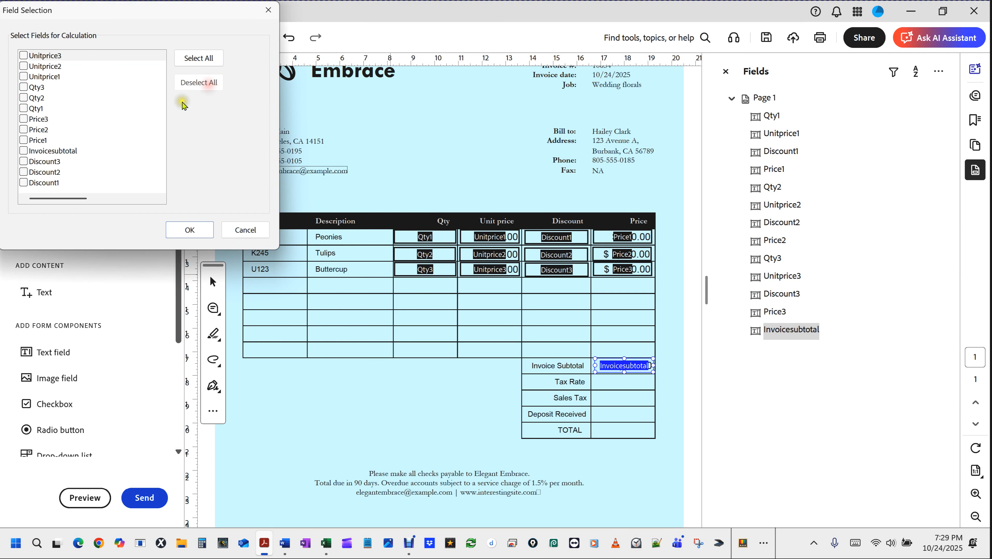
pyautogui.click(191, 231)
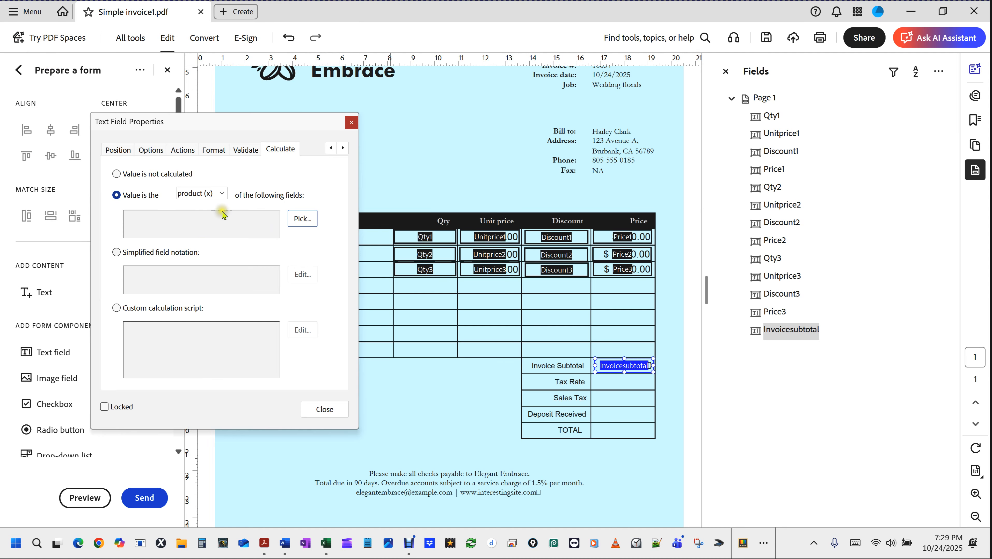
# - Set the Invoicesubtotal field to calculate the sum of the Price1, Price2 and Price3 fields
pyautogui.click(222, 194)
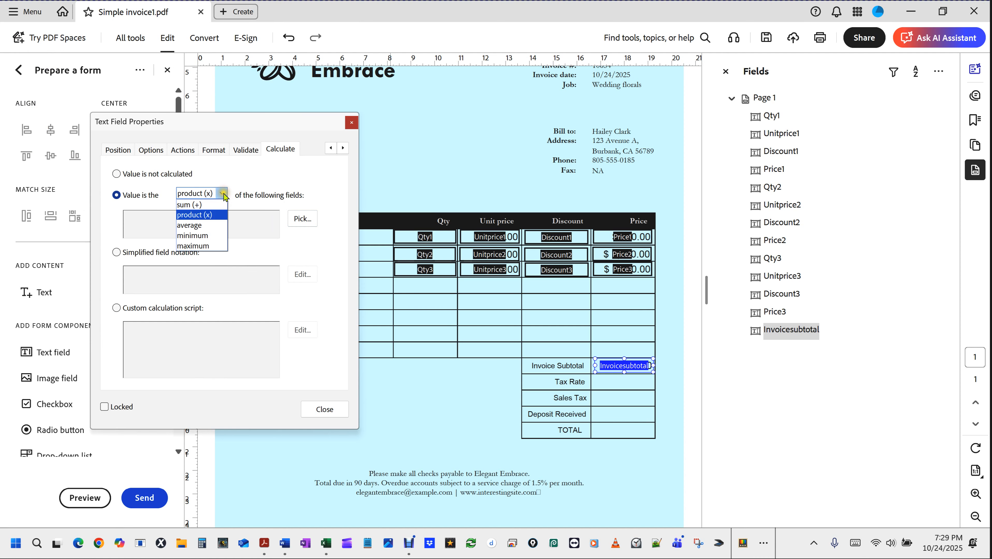
pyautogui.click(198, 204)
pyautogui.click(302, 219)
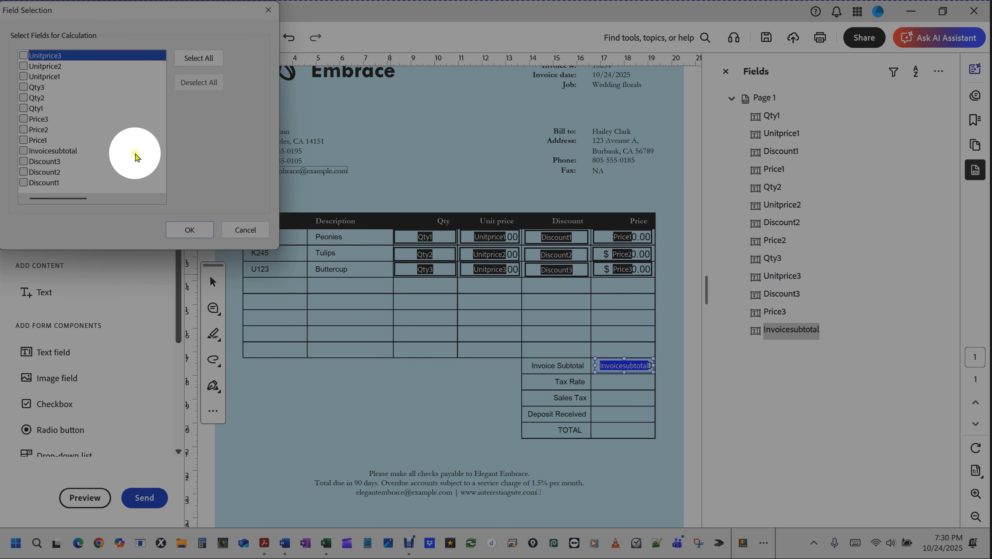
pyautogui.click(122, 165)
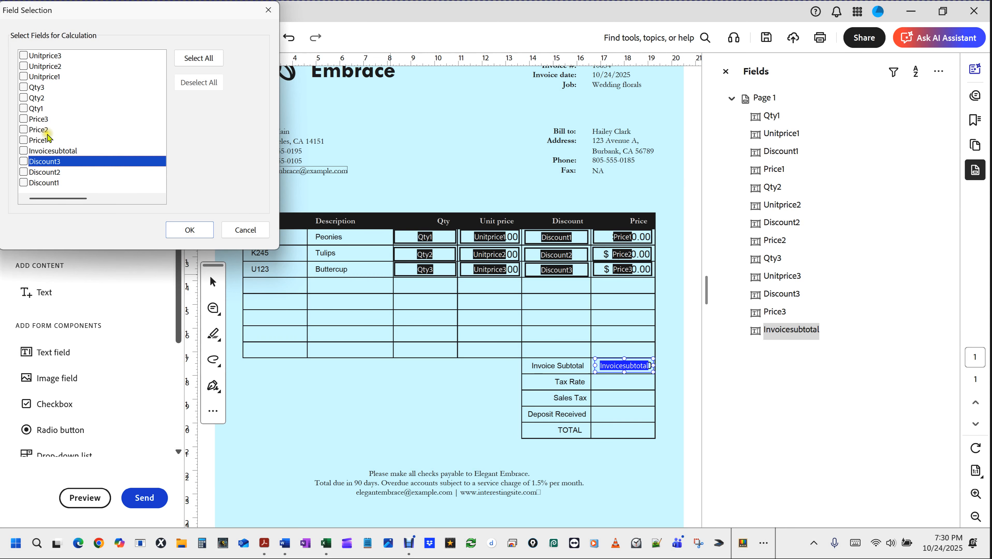
pyautogui.click(39, 140)
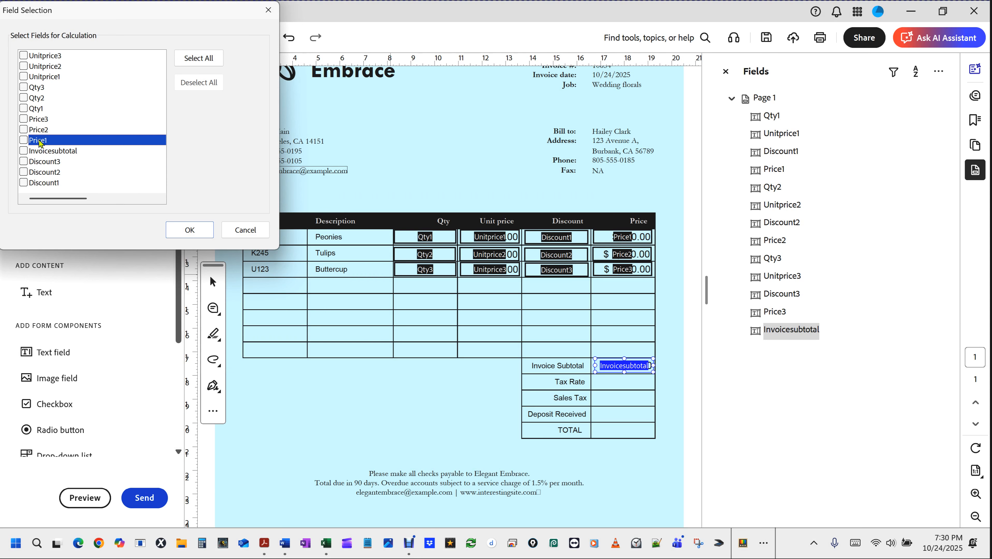
pyautogui.click(24, 140)
pyautogui.click(24, 130)
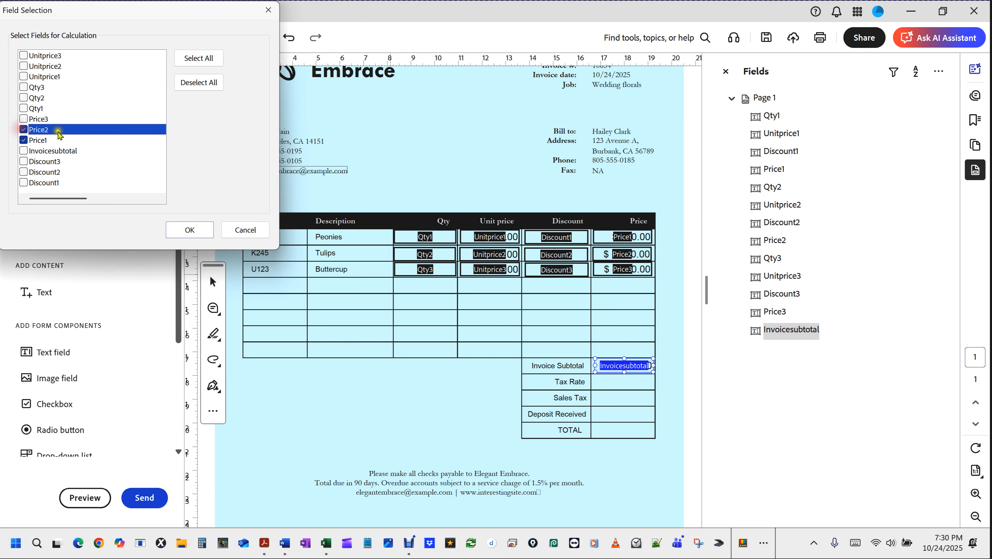
pyautogui.click(23, 119)
pyautogui.click(190, 230)
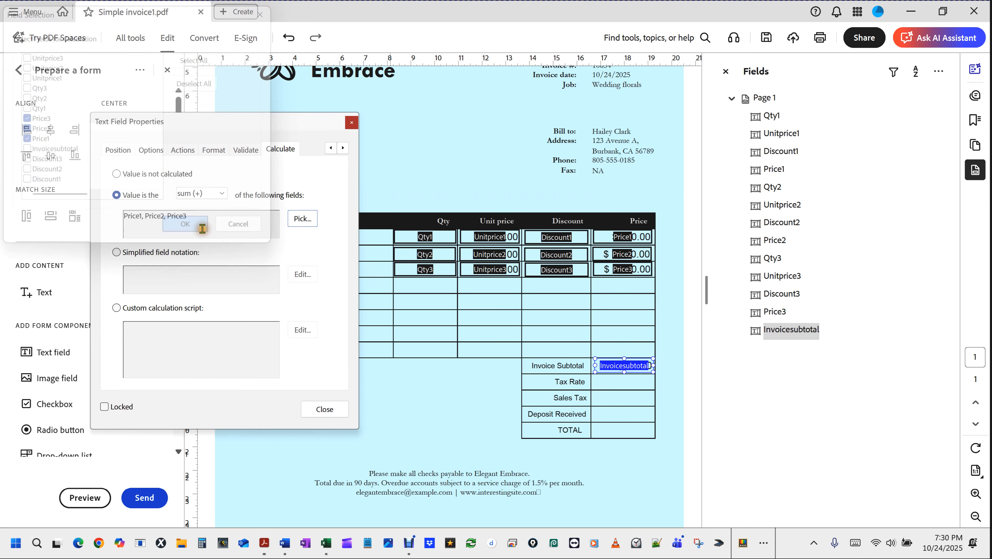
pyautogui.click(325, 409)
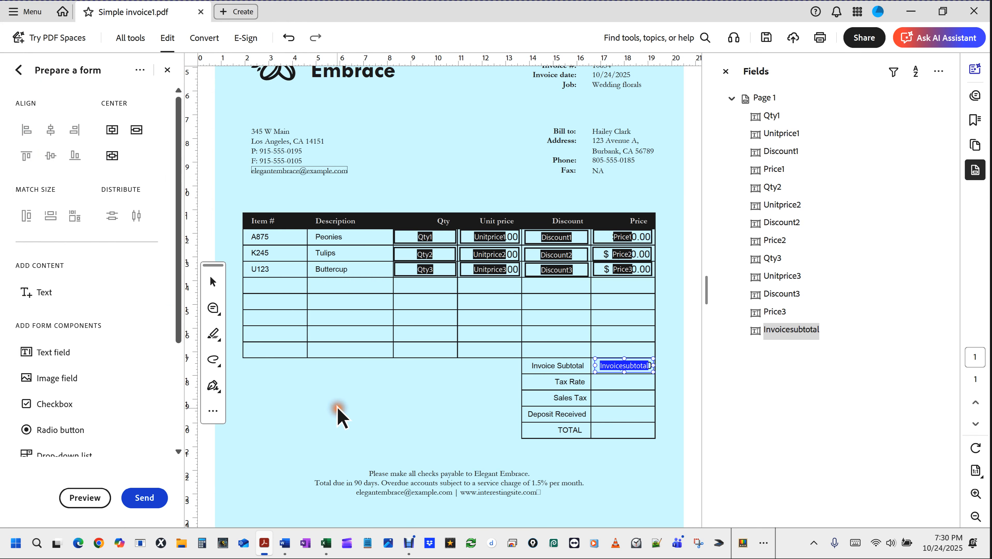
# - Preview the form, switch to a blank Excel workbook and enter the row prices 600, 1200 and 1500 in cells A1 to A3
pyautogui.click(85, 498)
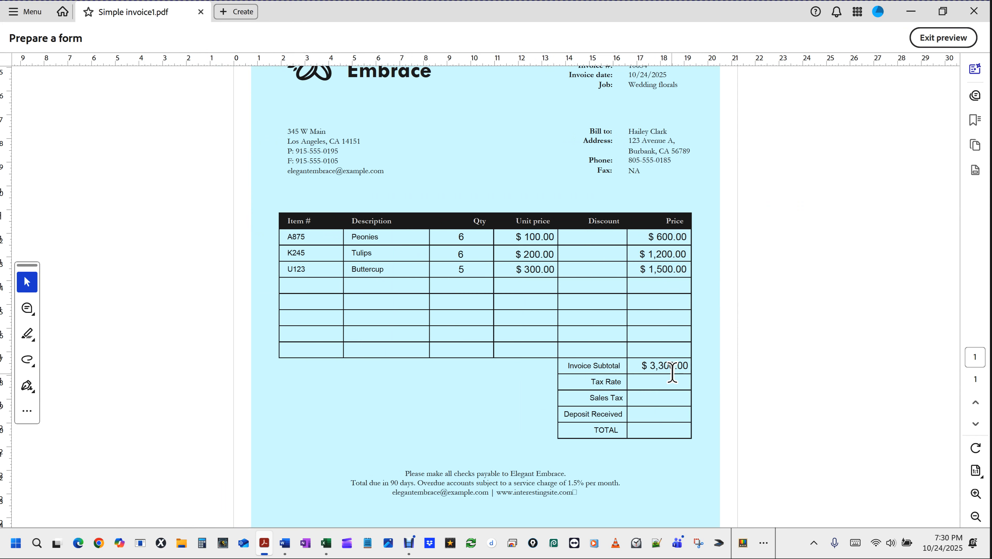
pyautogui.click(326, 543)
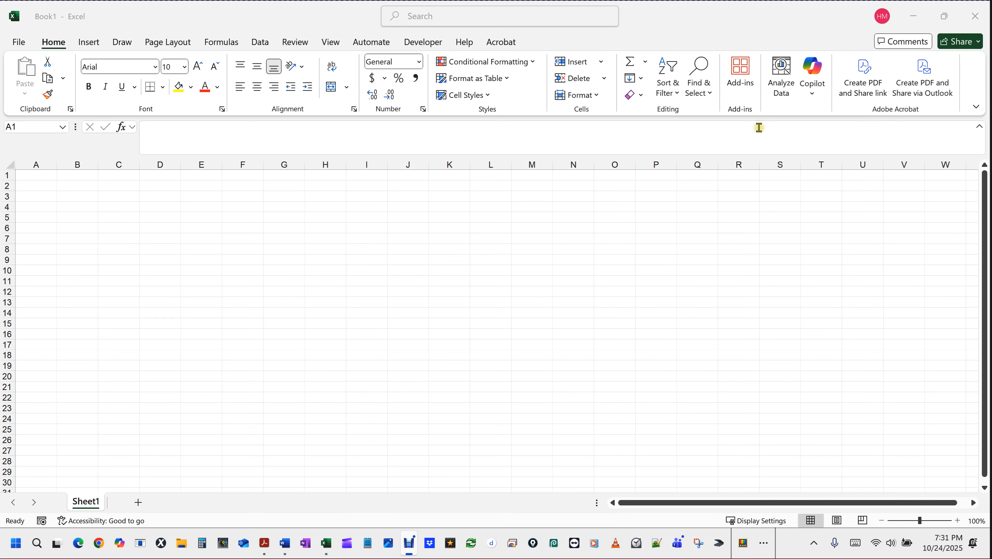
pyautogui.moveTo(707, 30); pyautogui.dragTo(400, 111)
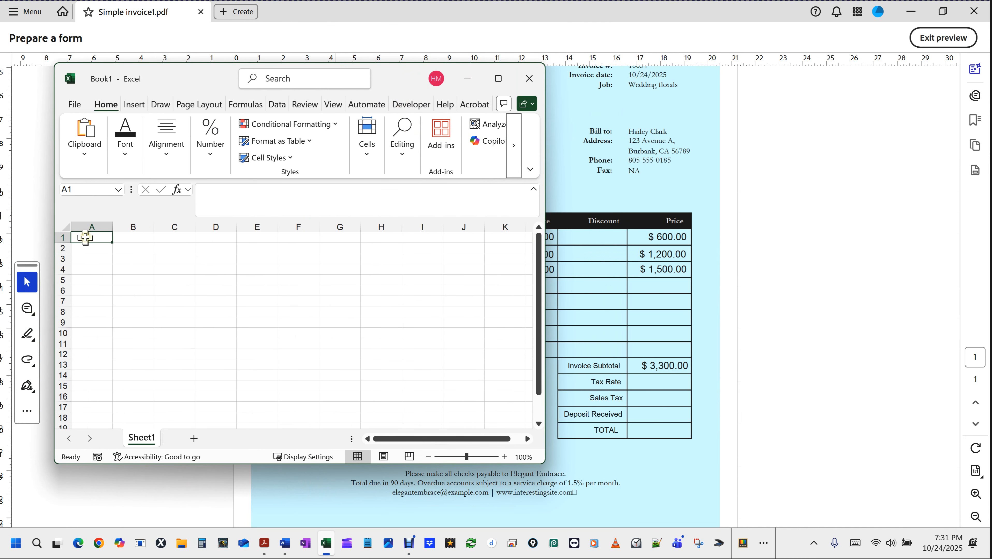
pyautogui.write('600')
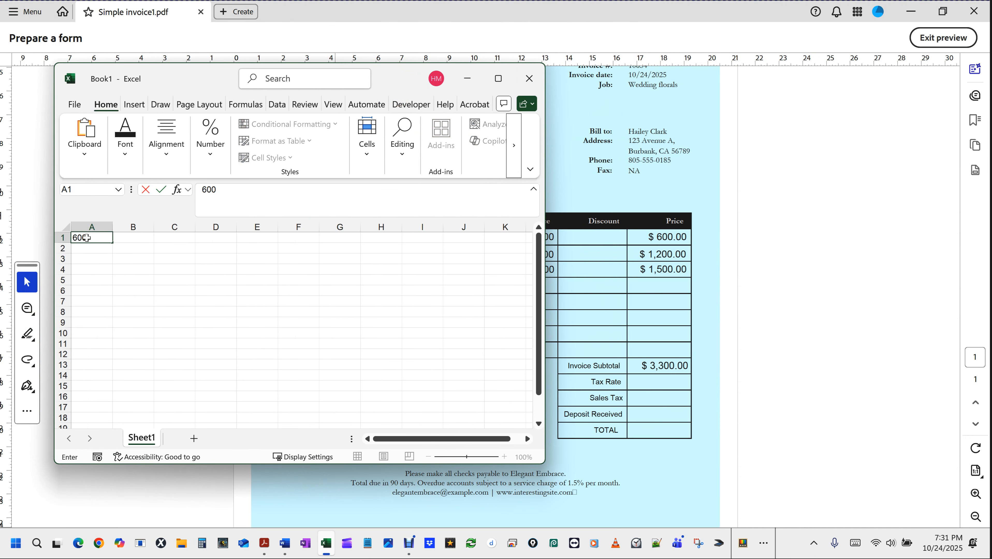
pyautogui.press('Return')
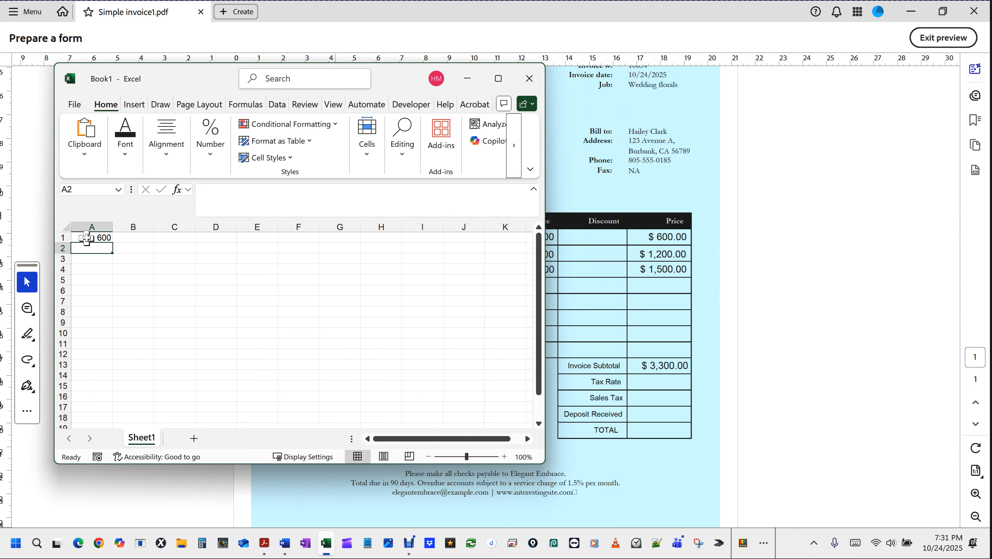
pyautogui.write('1200')
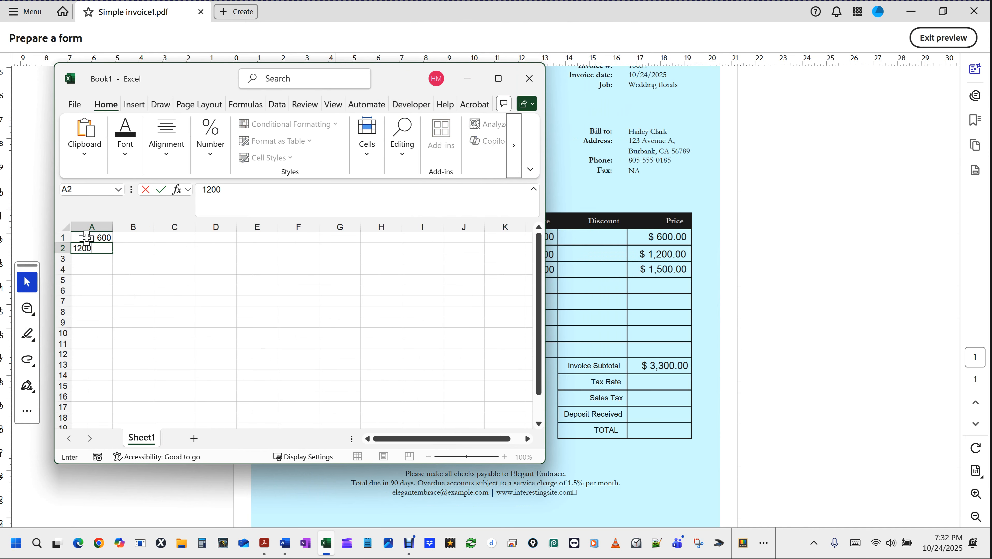
pyautogui.press('Return')
pyautogui.write('150')
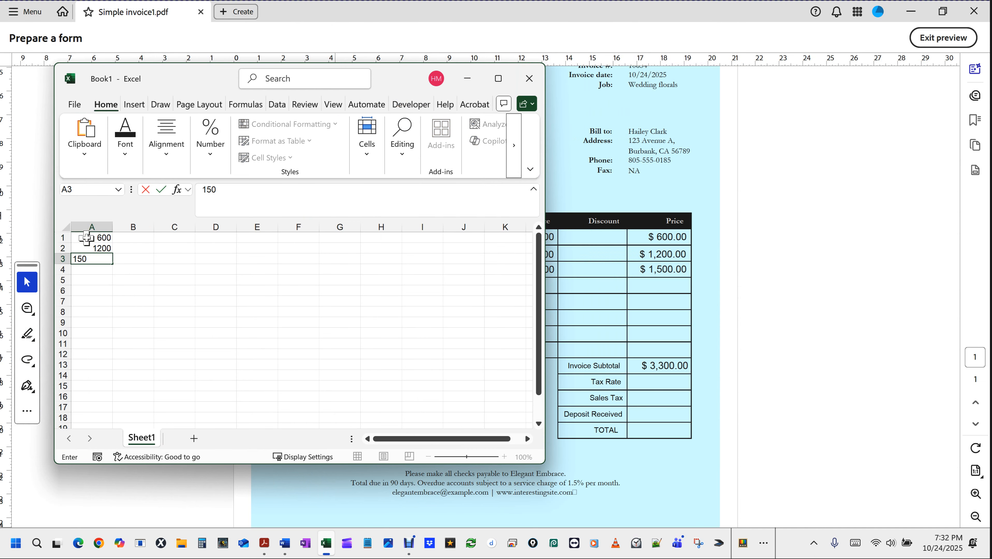
pyautogui.write('0')
pyautogui.press('Return')
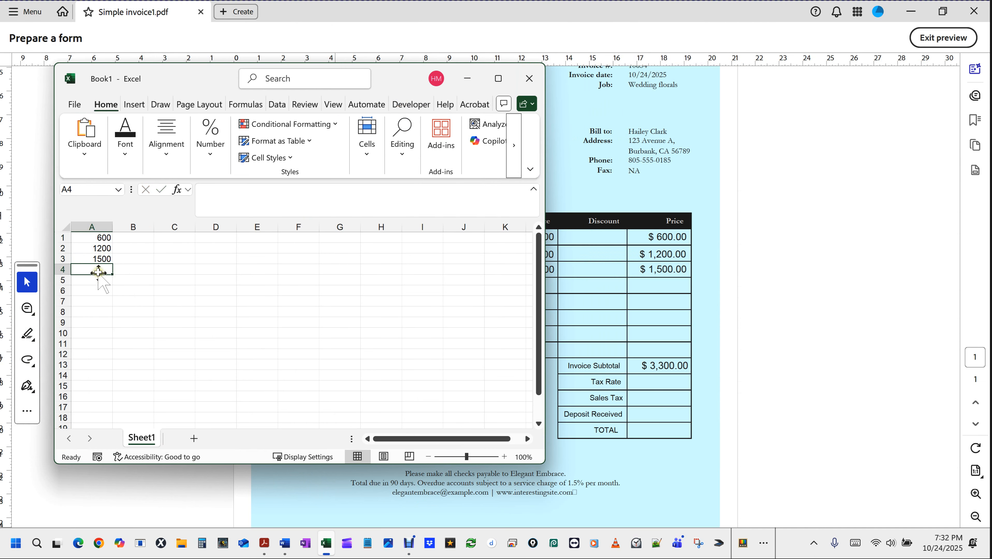
# - Total the three prices with AutoSum in cell A4, compare with the form's Invoice Subtotal and minimize the workbook
pyautogui.click(498, 79)
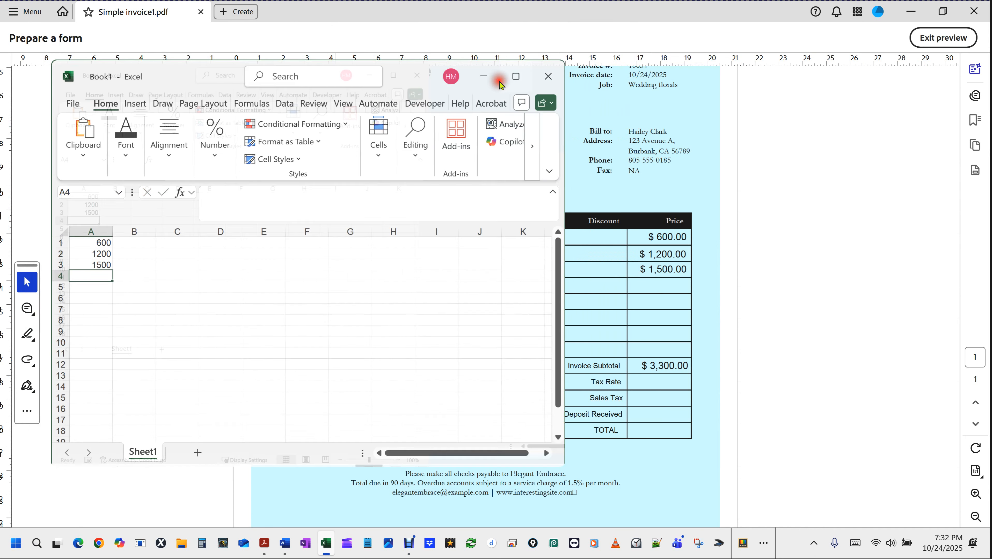
pyautogui.click(629, 62)
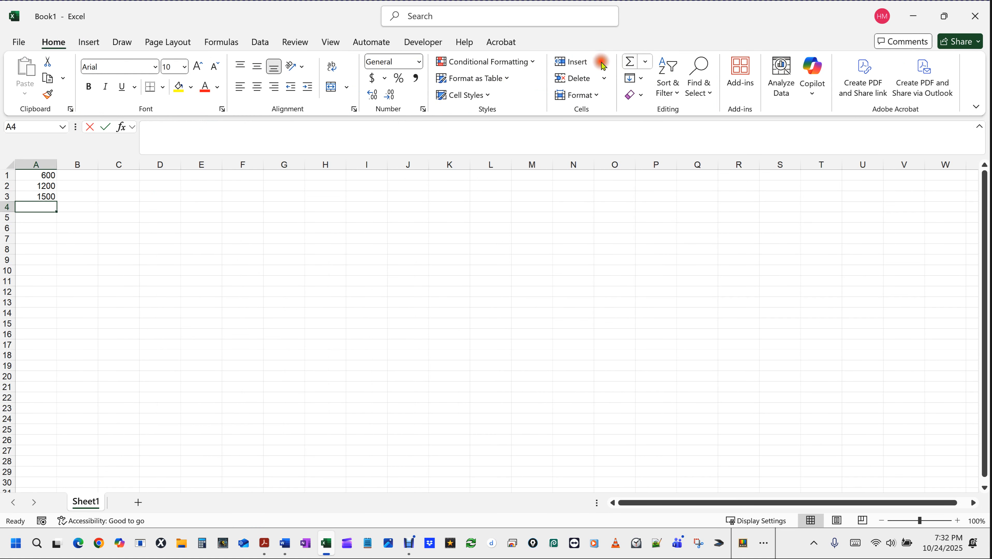
pyautogui.press('Return')
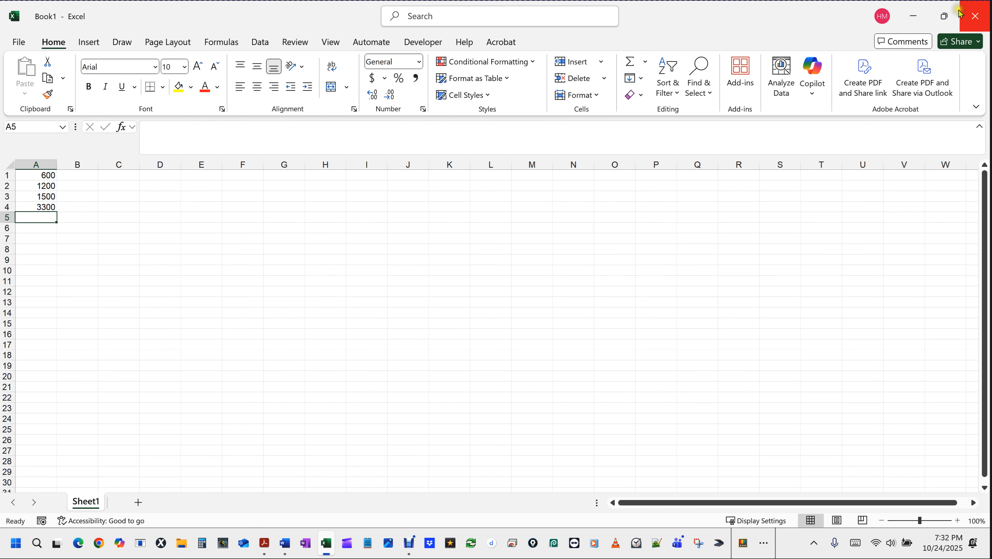
pyautogui.click(950, 18)
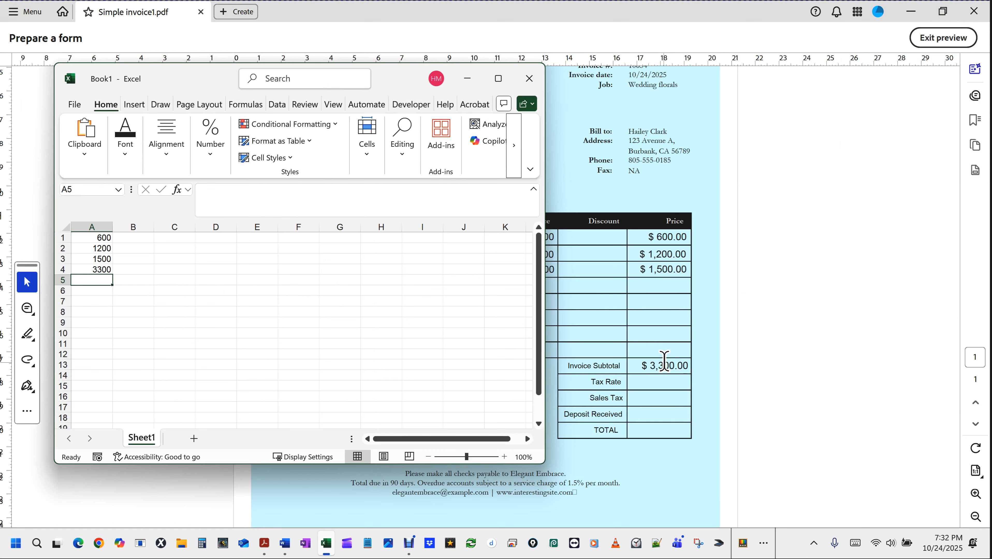
pyautogui.click(468, 82)
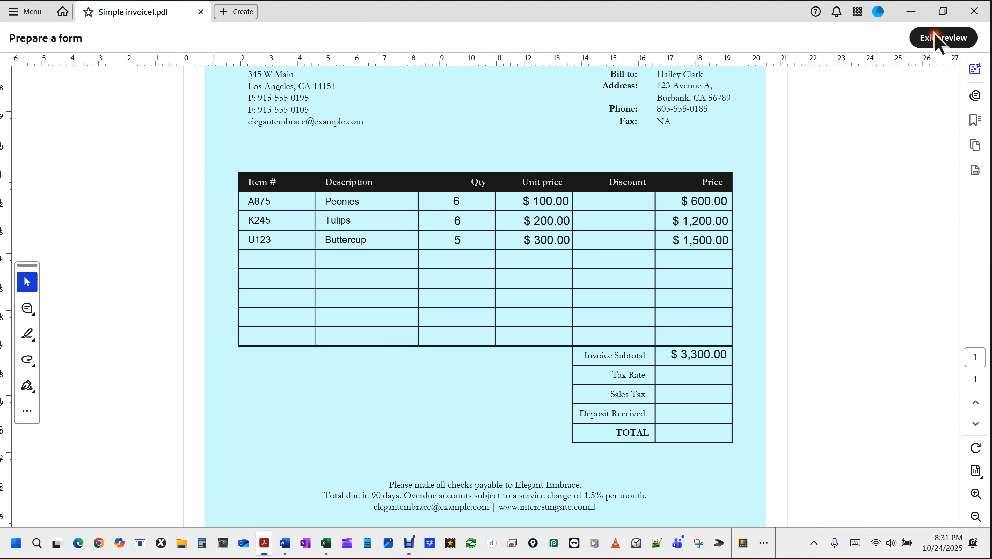
# - Exit the form preview, duplicate the Invoicesubtotal field and place the copy in the Tax Rate cell
pyautogui.click(938, 38)
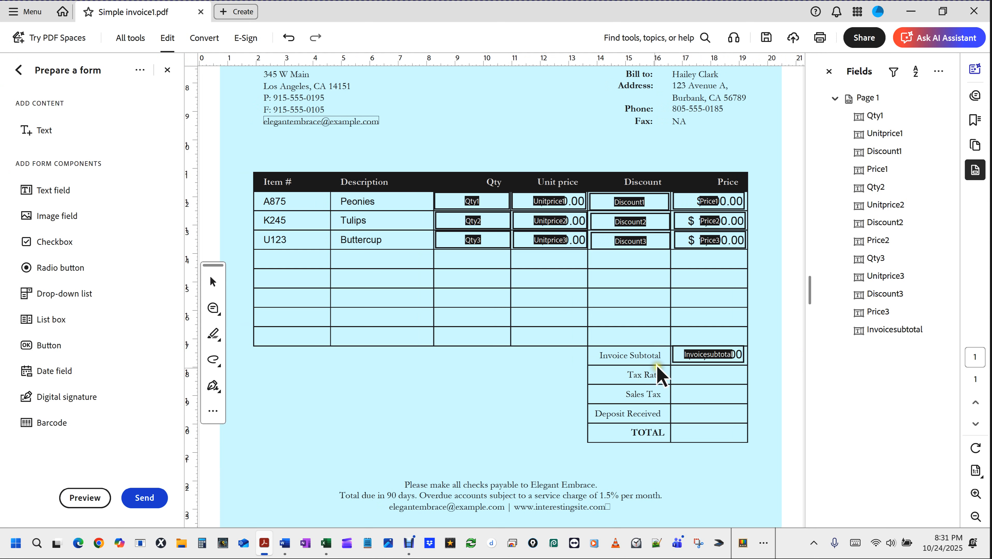
pyautogui.click(701, 352)
pyautogui.click(699, 351)
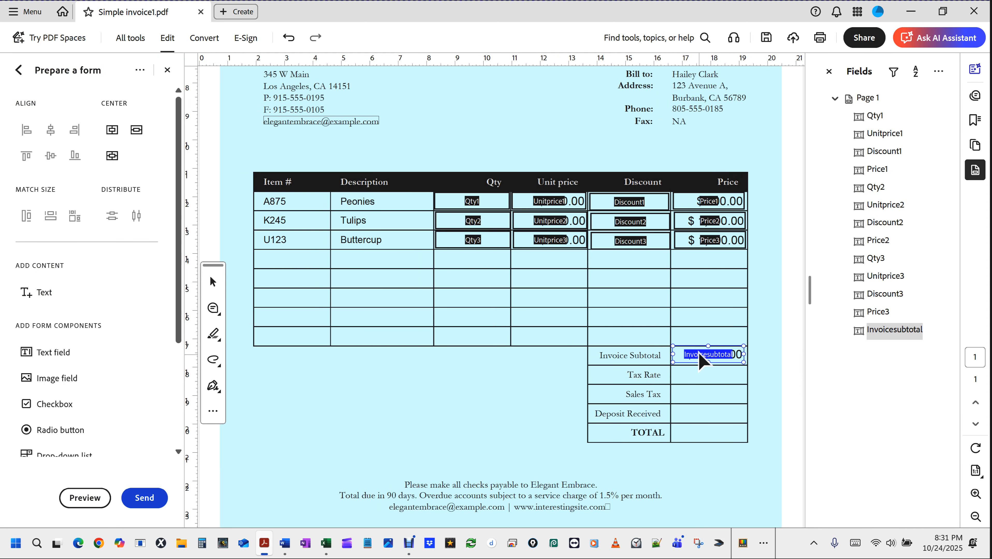
pyautogui.hotkey('ctrl', 'v')
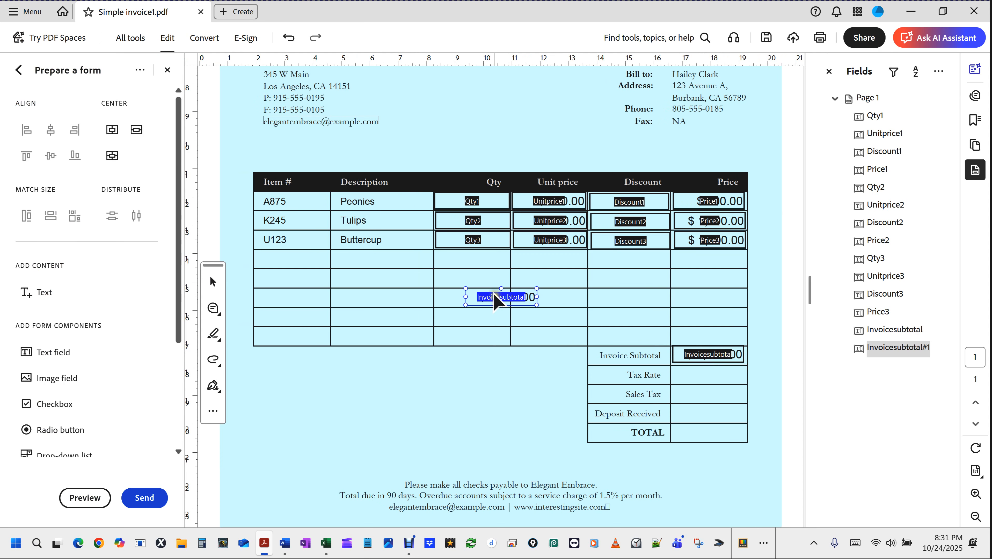
pyautogui.click(700, 375)
# - Rename the copied subtotal field in the Tax Rate cell as TaxRate
pyautogui.doubleClick(692, 376)
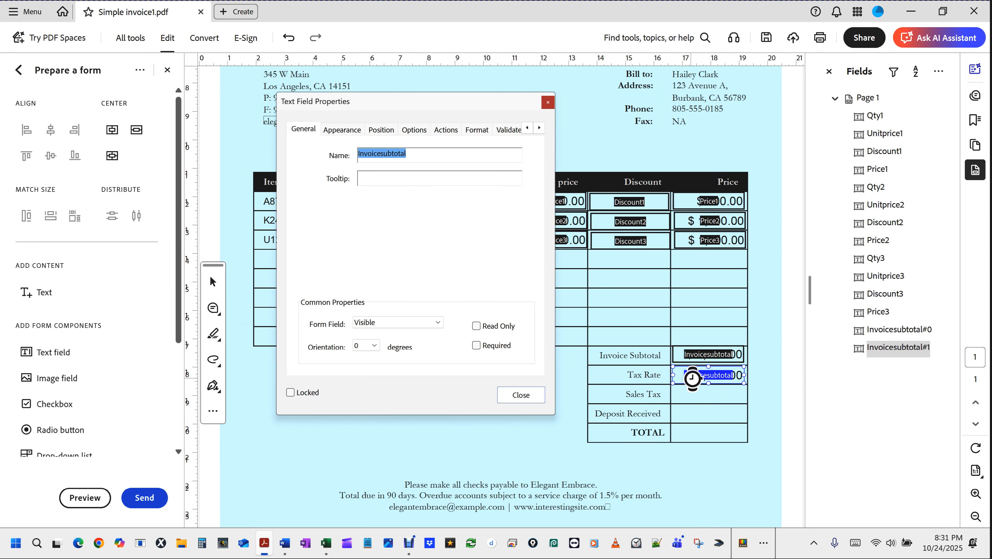
pyautogui.click(302, 133)
pyautogui.write('TaxRate')
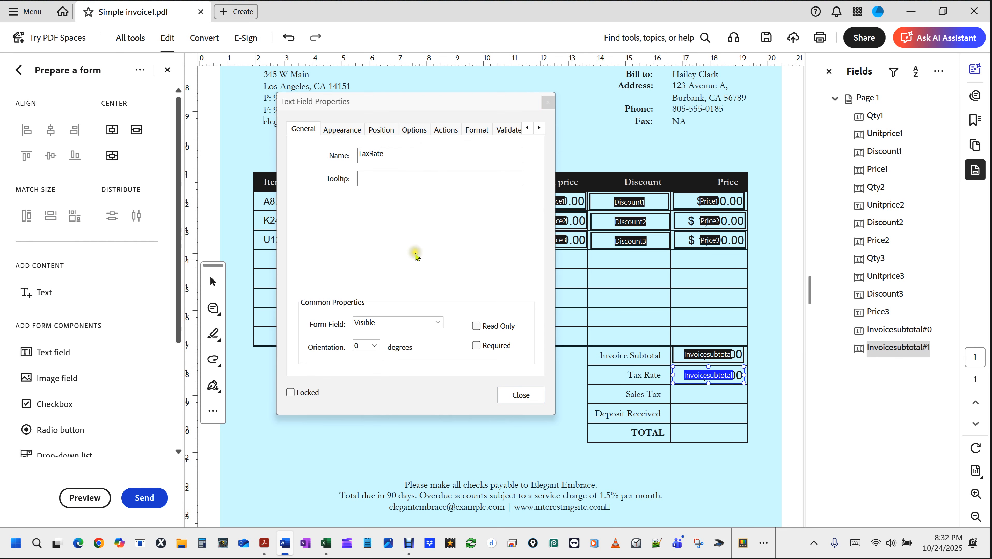
pyautogui.moveTo(413, 153); pyautogui.dragTo(261, 153)
pyautogui.click(260, 153)
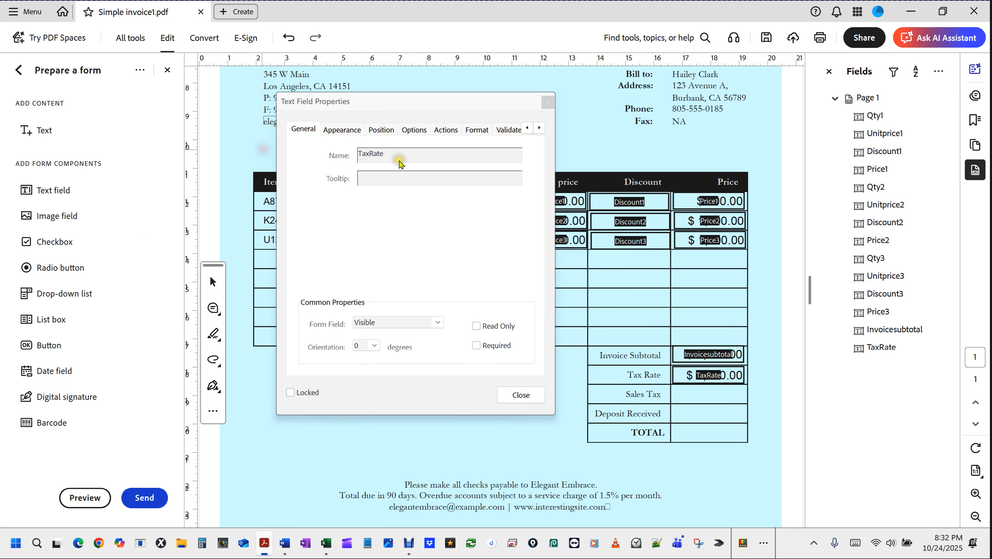
pyautogui.click(445, 154)
pyautogui.click(543, 125)
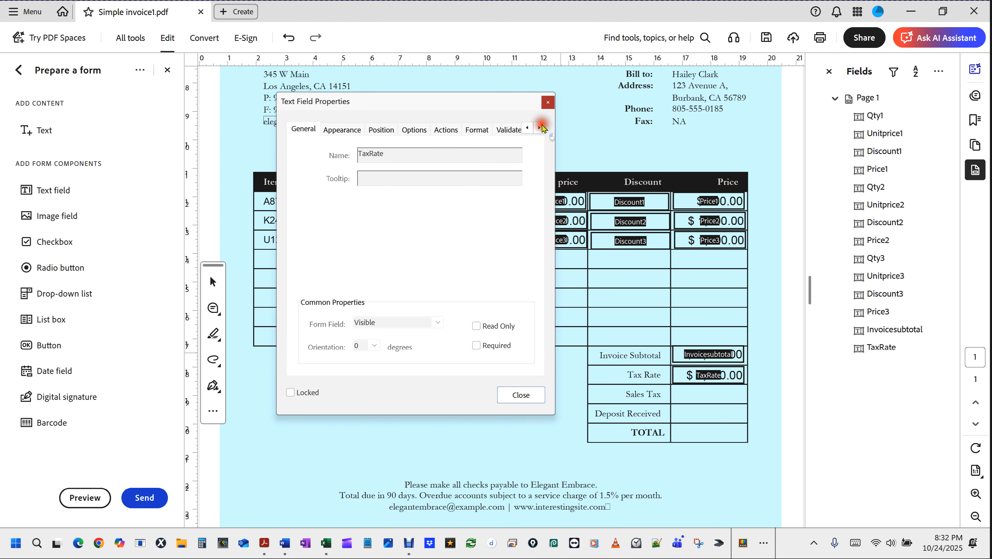
pyautogui.click(519, 394)
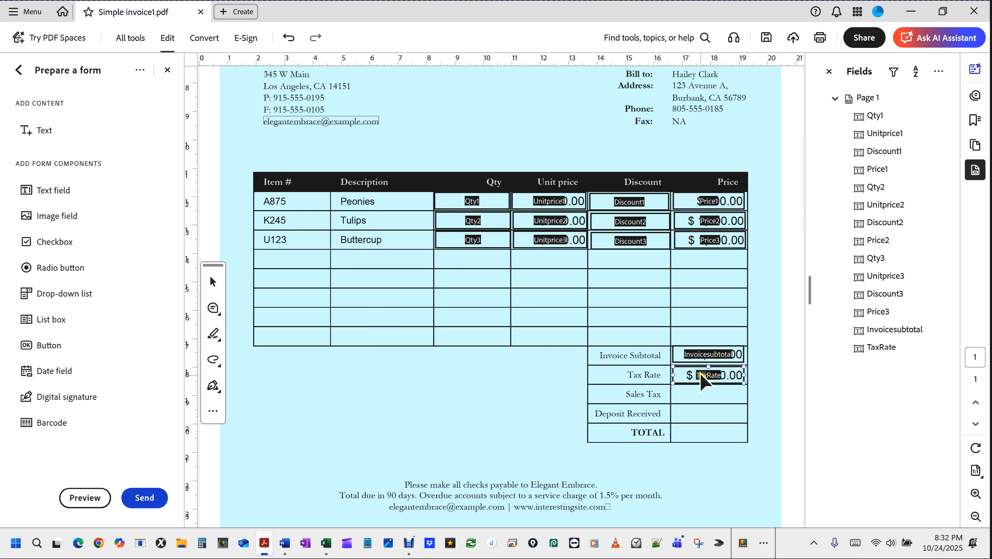
# - Change the name of the TaxRate field to TaxRate1
pyautogui.doubleClick(705, 376)
pyautogui.click(414, 152)
pyautogui.write('1+')
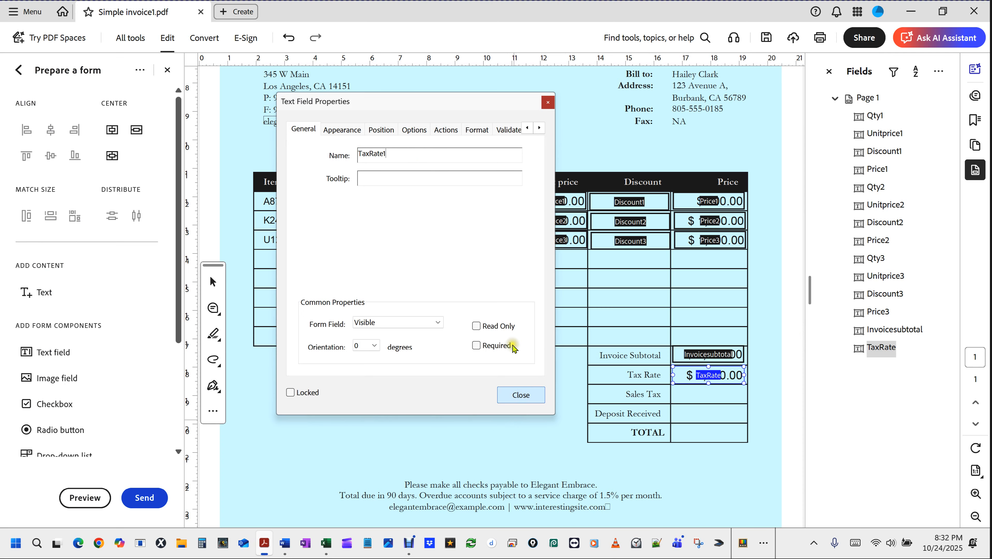
# - Review the TaxRate1 field's properties and clear Price1, Price2 and Price3 from its sum calculation
pyautogui.click(343, 130)
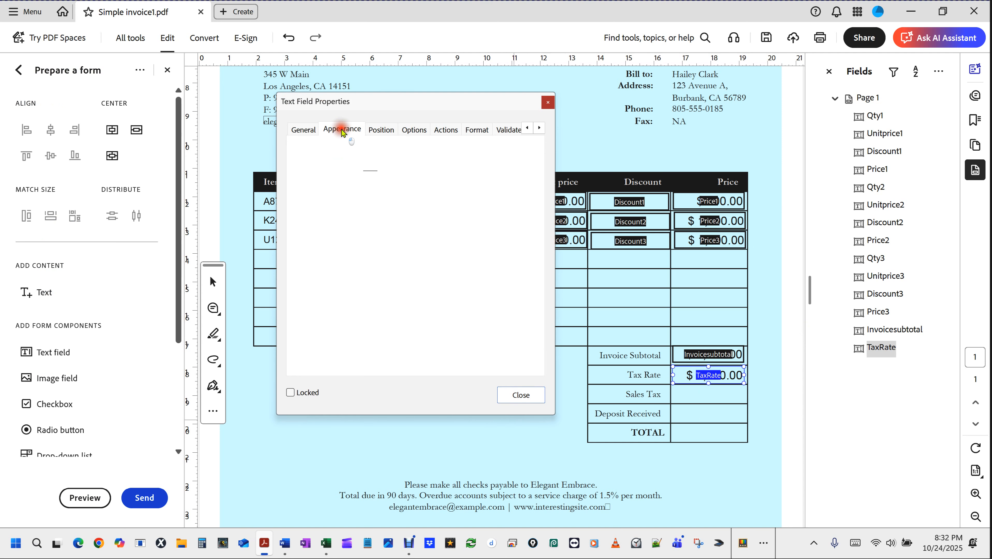
pyautogui.click(382, 134)
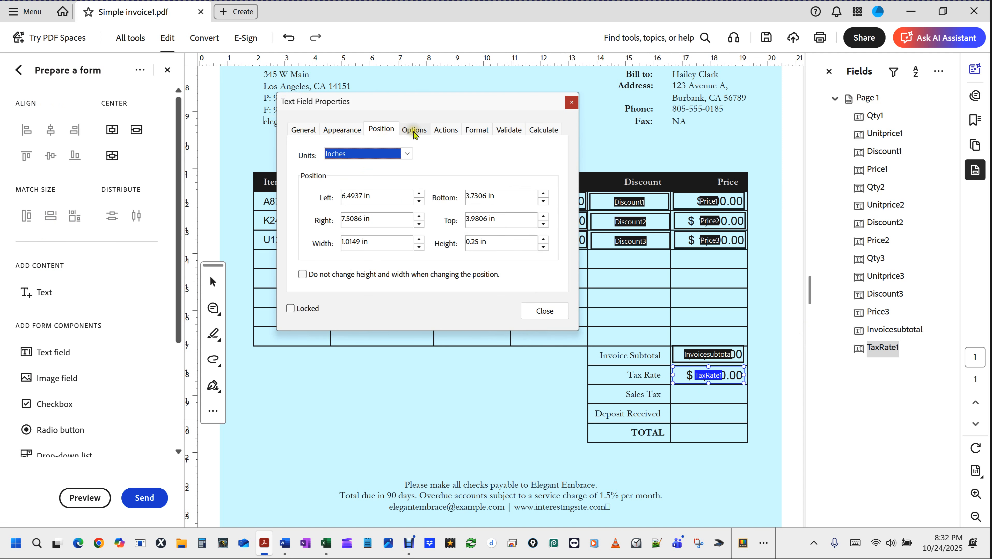
pyautogui.click(415, 131)
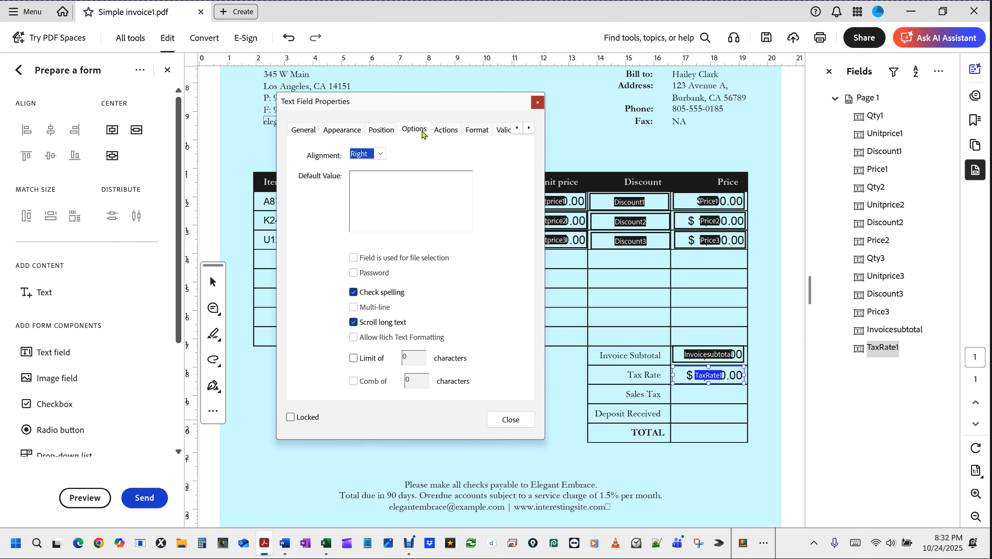
pyautogui.click(443, 132)
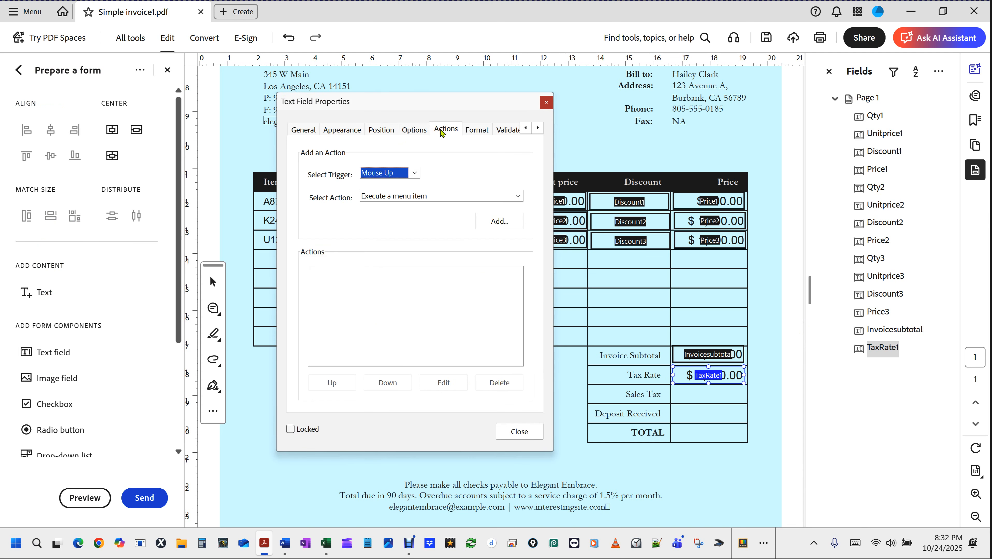
pyautogui.click(476, 130)
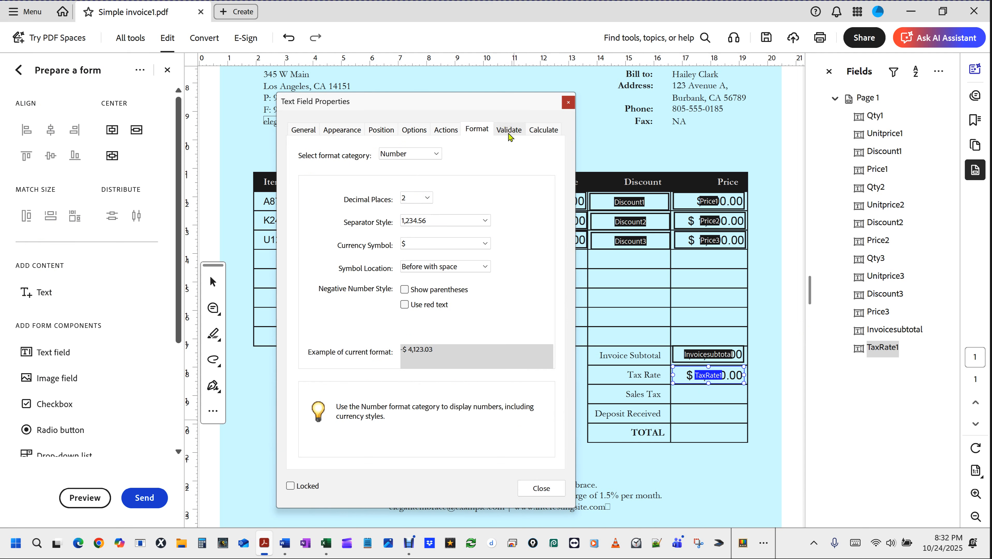
pyautogui.click(543, 129)
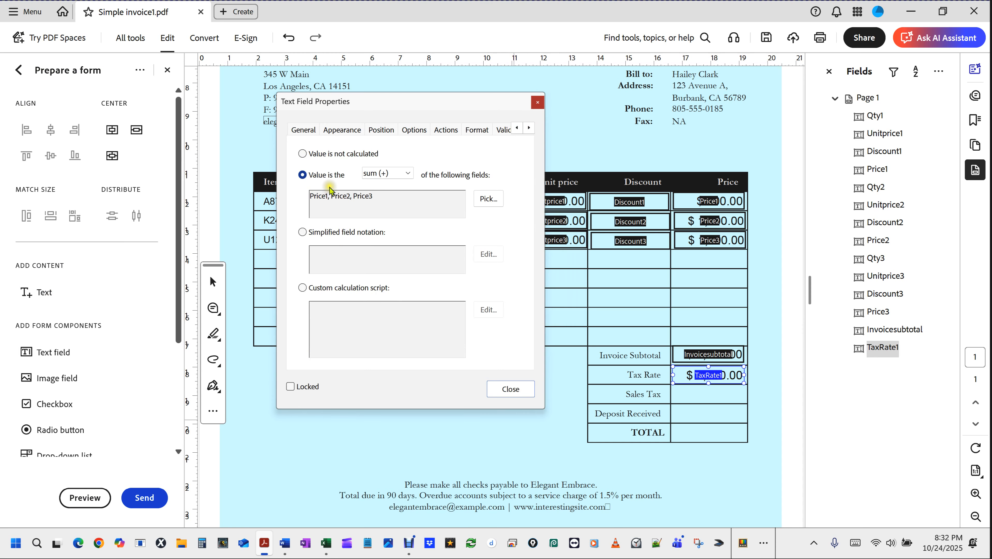
pyautogui.click(488, 200)
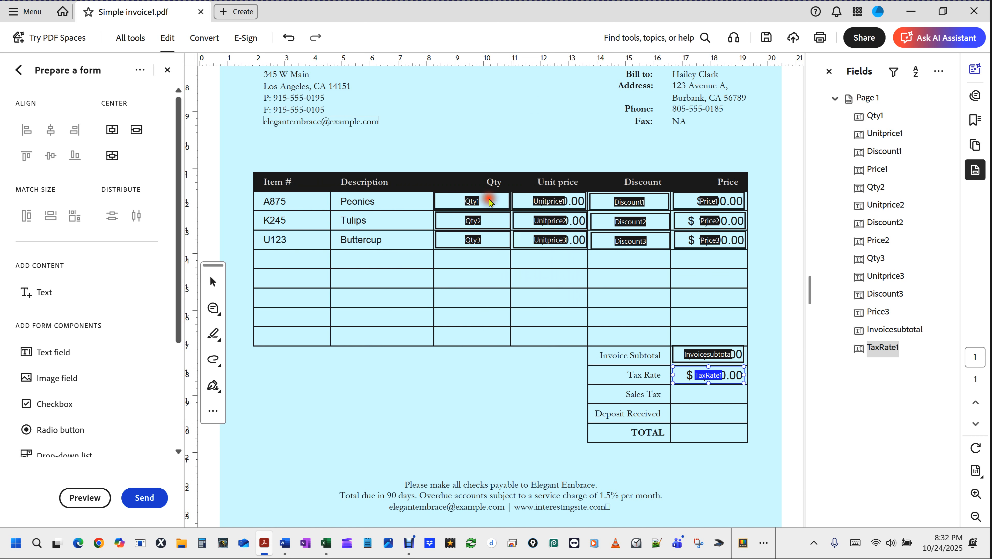
pyautogui.click(191, 85)
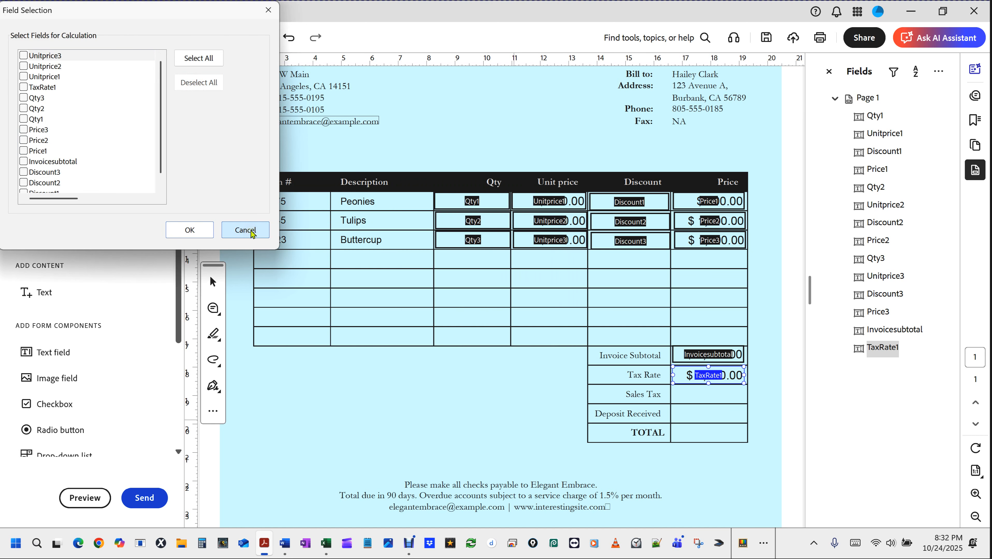
pyautogui.click(190, 230)
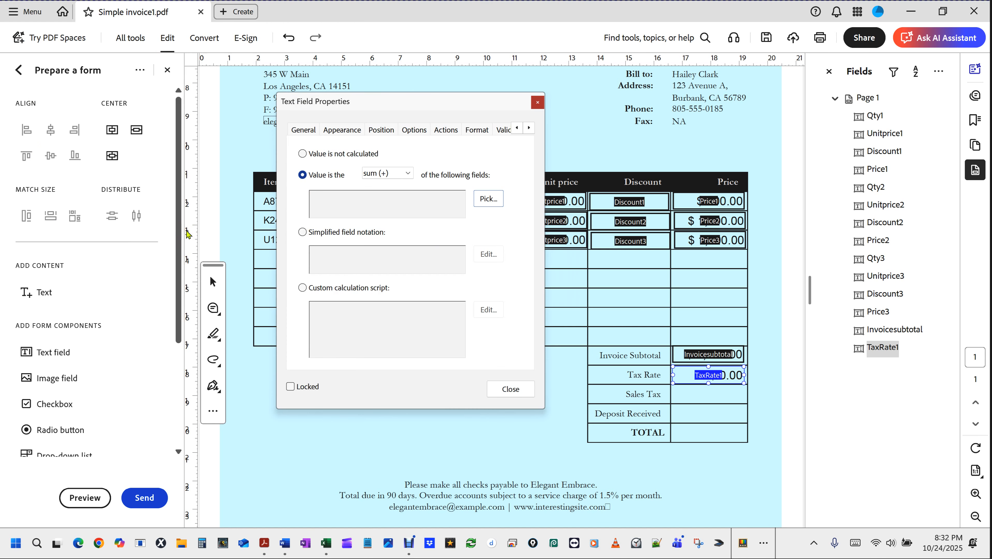
# - Calculate the TaxRate1 field with the simplified field notation Invoicesubtotal*.01 and close its properties
pyautogui.click(303, 233)
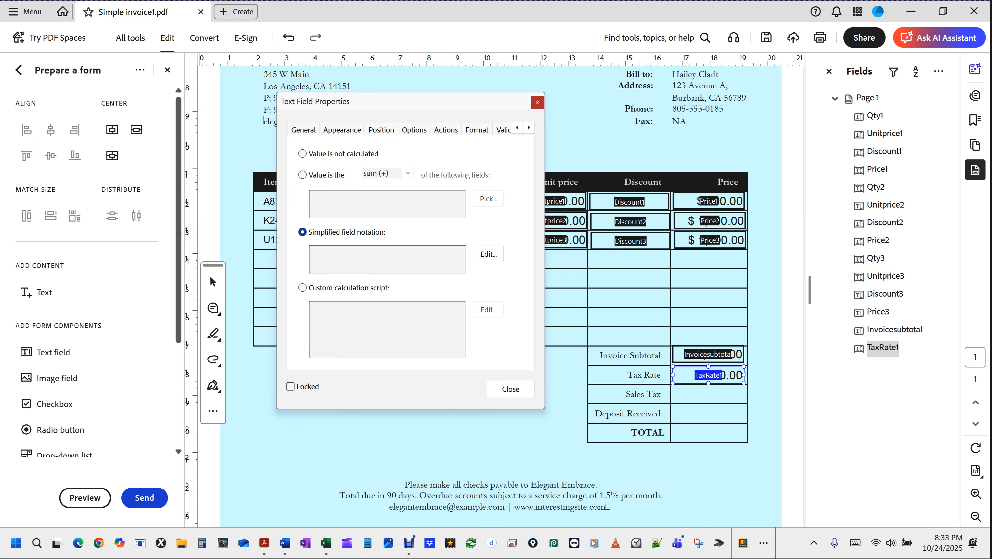
pyautogui.hotkey('alt', 'Tab')
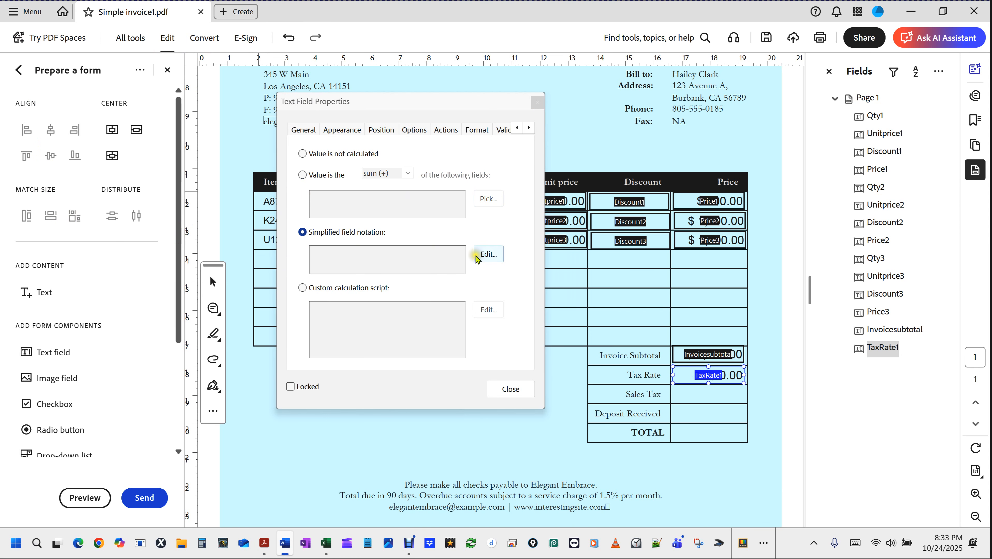
pyautogui.click(477, 257)
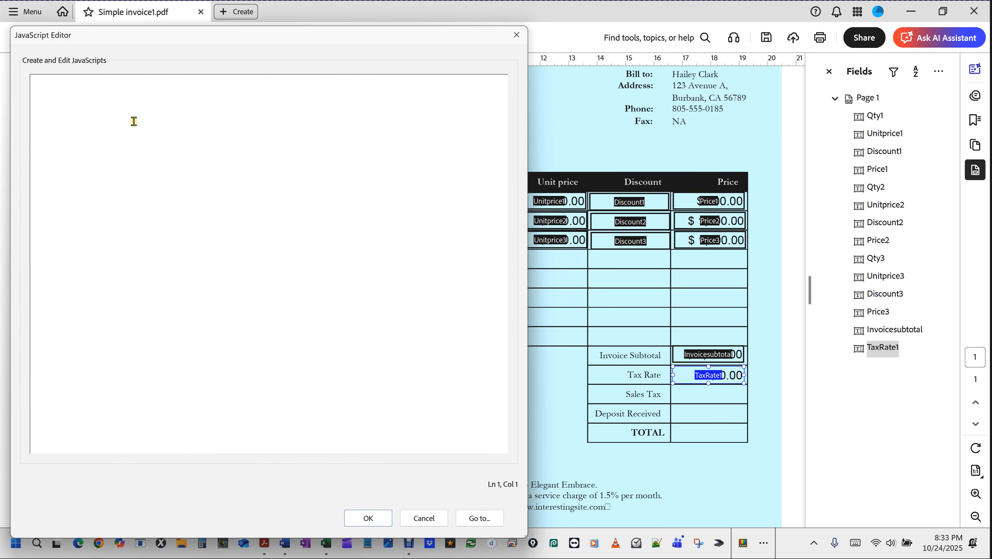
pyautogui.write('Invoicesubtotal')
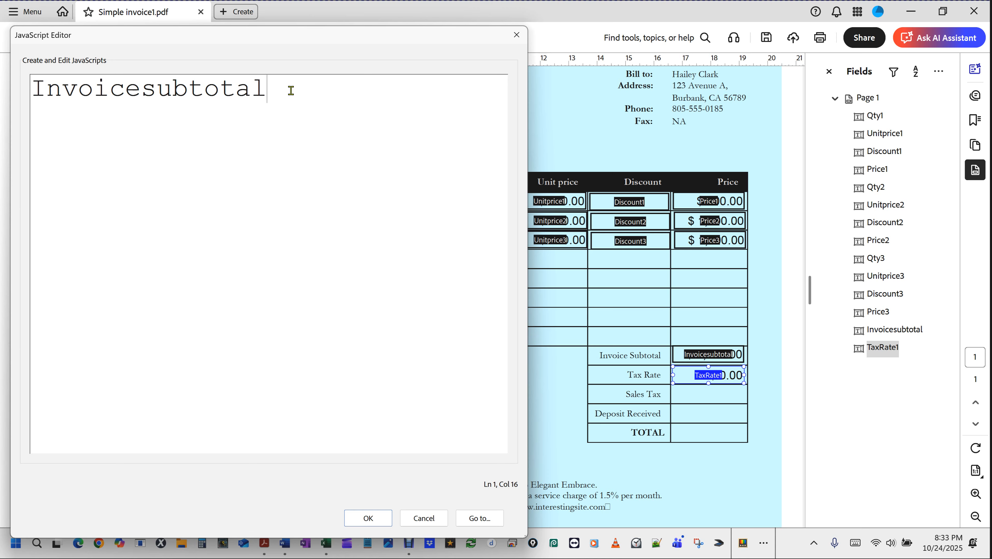
pyautogui.write('*.01')
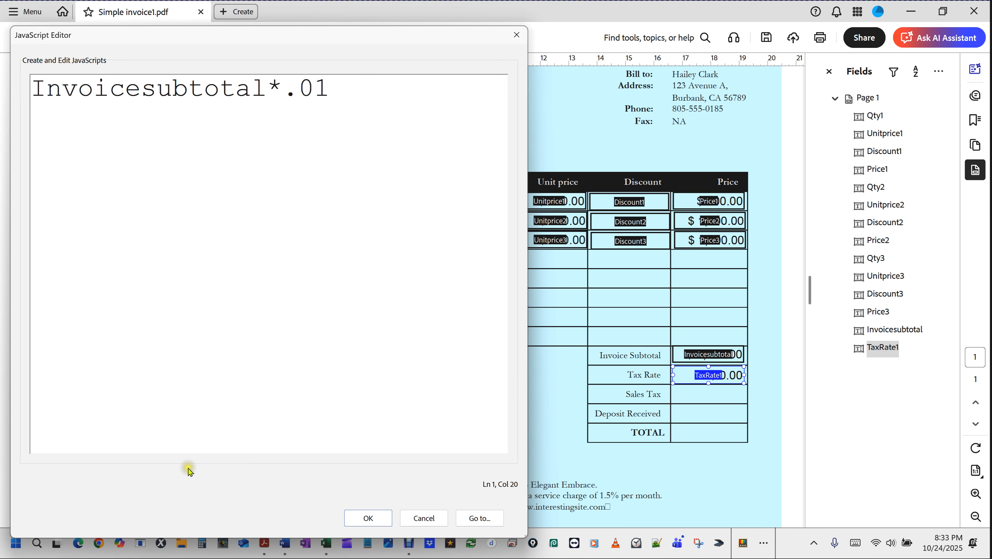
pyautogui.click(369, 518)
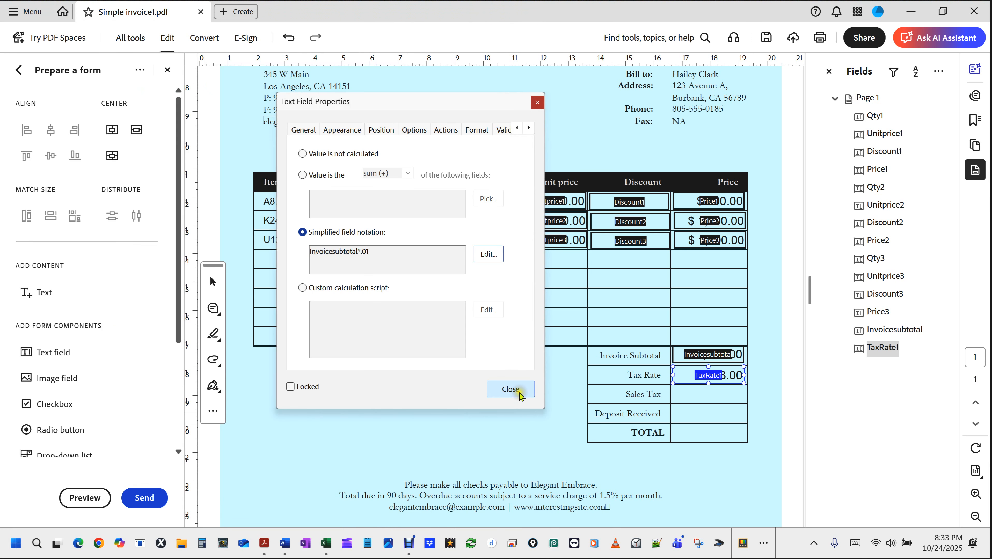
pyautogui.click(514, 391)
# - Preview the form to check the calculated Tax Rate amount, and exit the preview
pyautogui.click(85, 498)
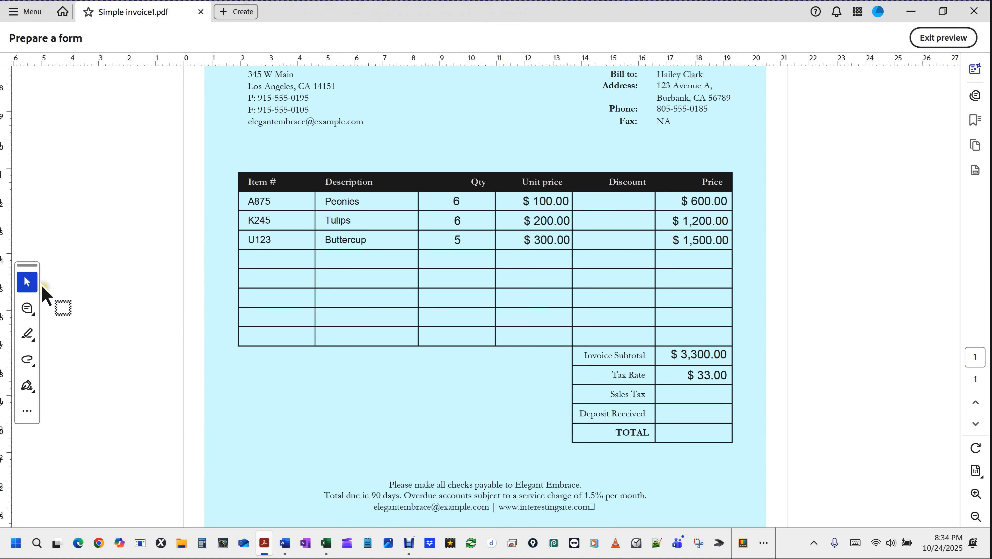
pyautogui.click(31, 284)
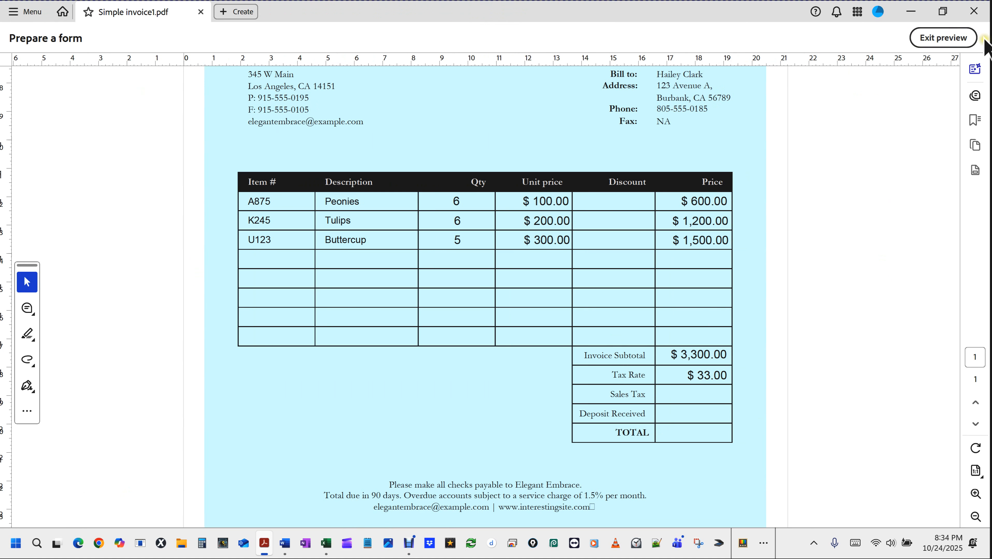
pyautogui.click(942, 42)
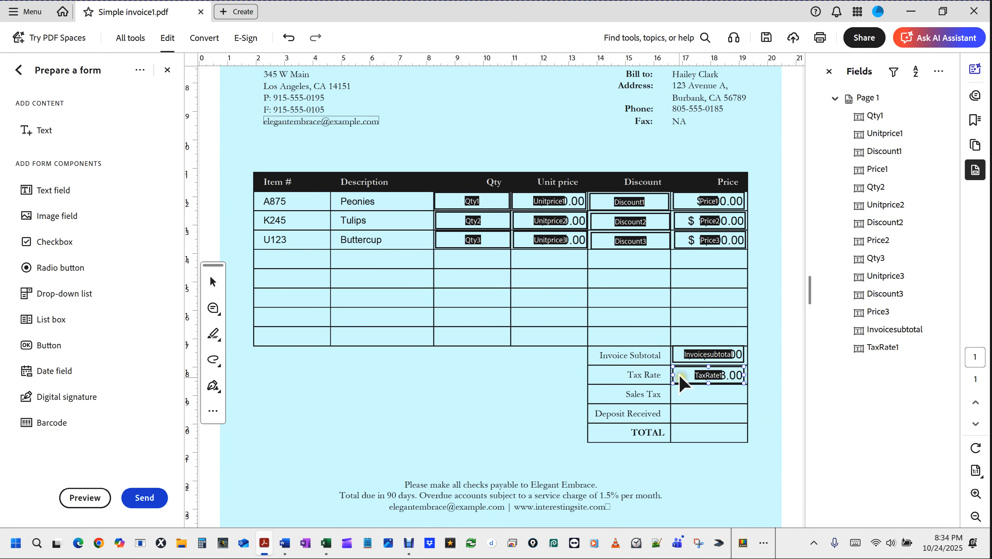
# - Duplicate the TaxRate1 field and place the copy in the Sales Tax cell
pyautogui.click(688, 378)
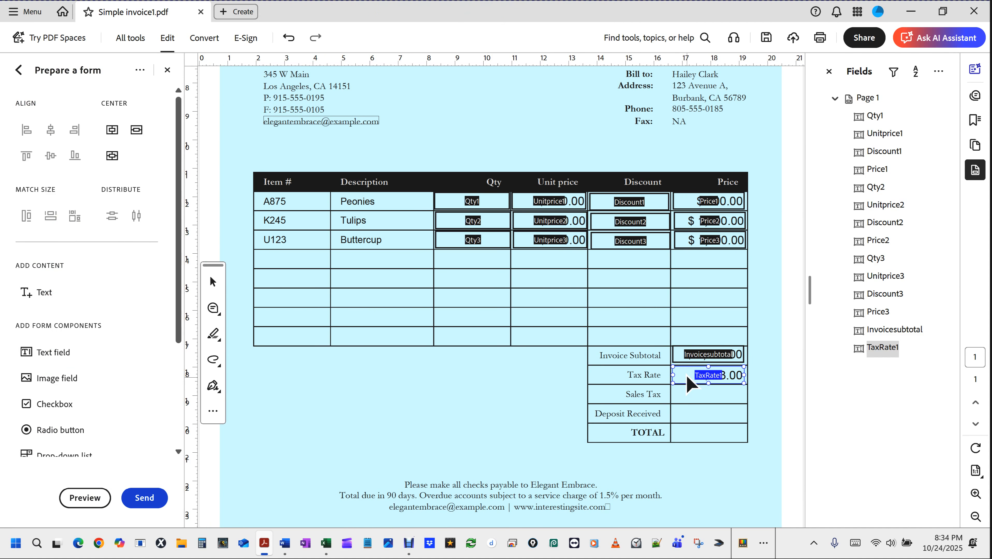
pyautogui.hotkey('ctrl', 'v')
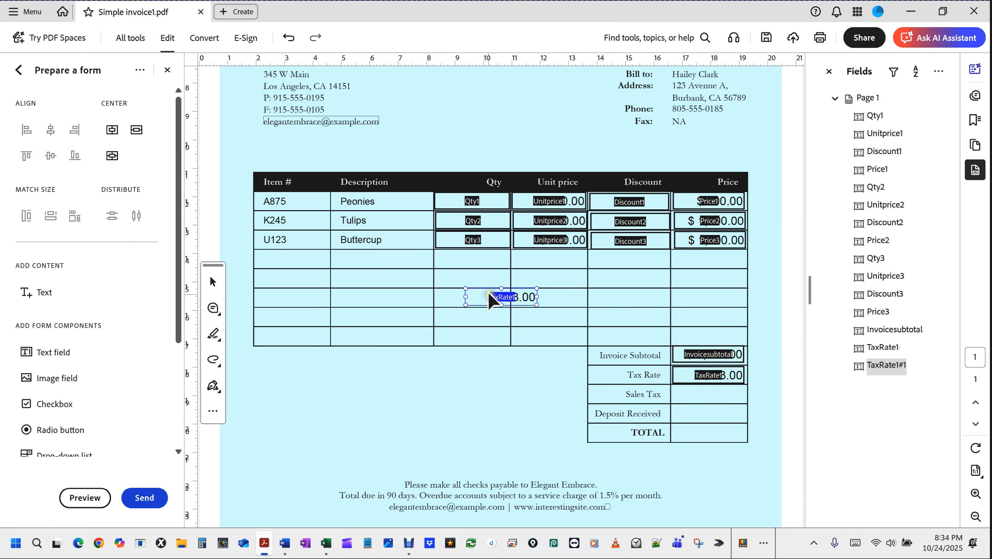
pyautogui.click(698, 397)
pyautogui.moveTo(695, 391); pyautogui.dragTo(694, 391)
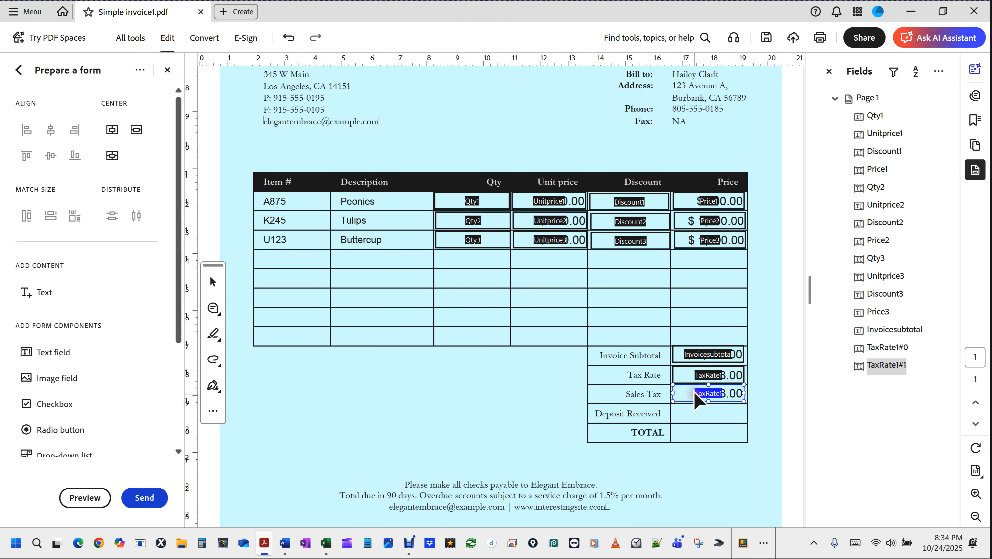
# - Set the simplified field notation of the copied field in the Sales Tax cell to Invoicesubtotal*.0625 and preview the form
pyautogui.doubleClick(695, 393)
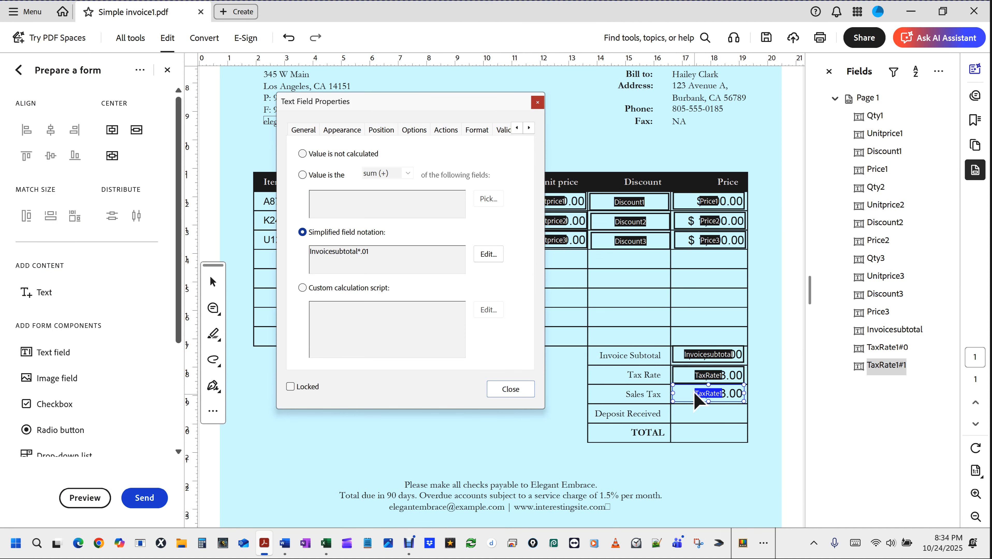
pyautogui.click(531, 129)
pyautogui.click(533, 129)
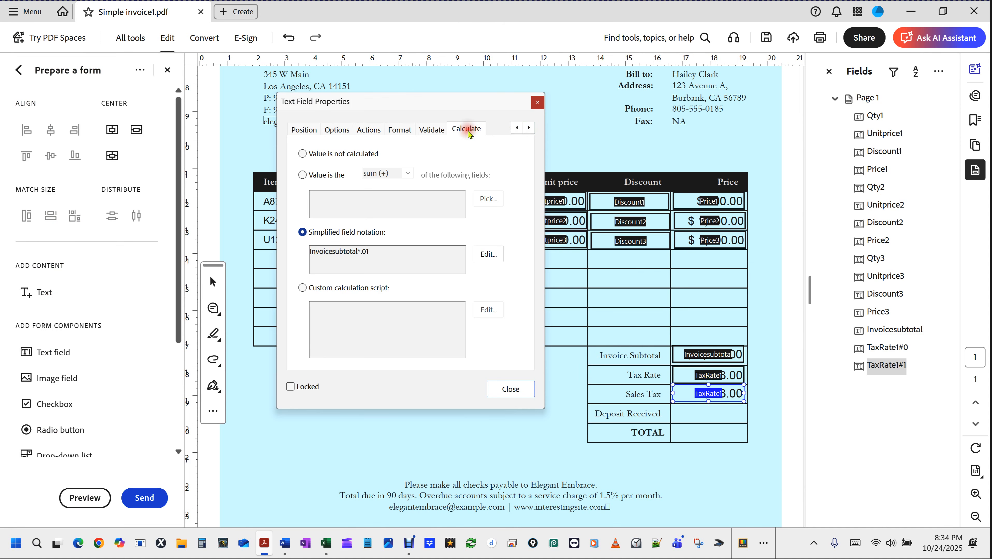
pyautogui.click(489, 254)
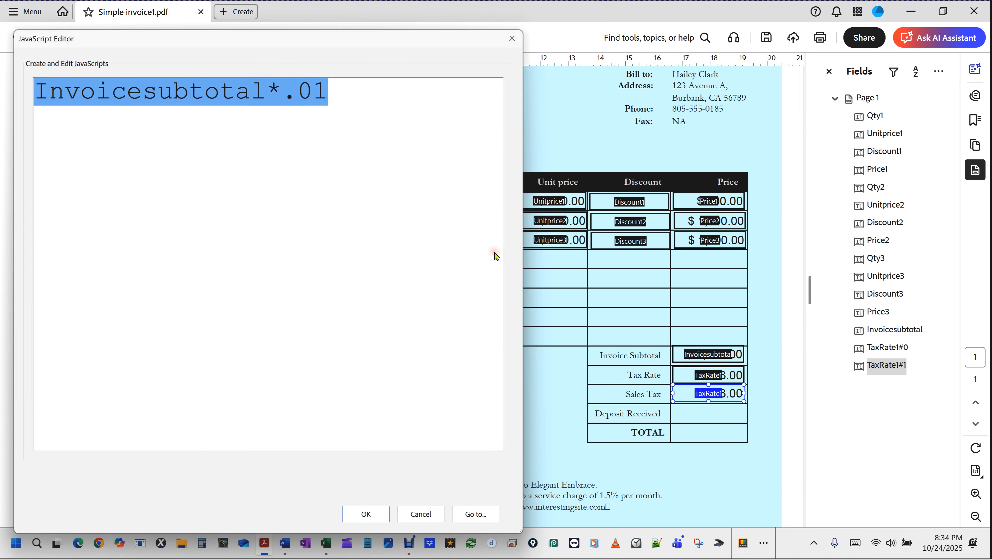
pyautogui.click(319, 94)
pyautogui.moveTo(314, 88); pyautogui.dragTo(395, 102)
pyautogui.write('625')
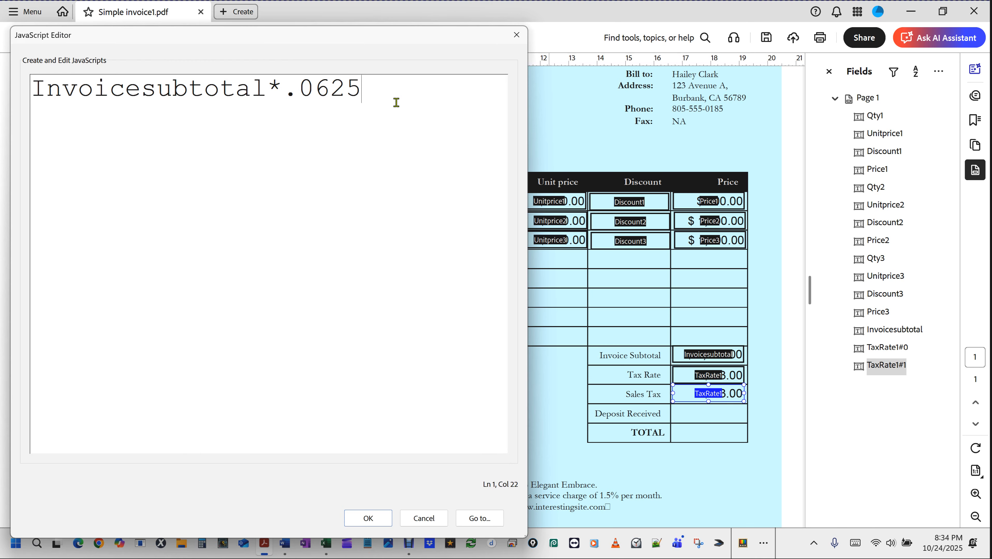
pyautogui.click(366, 520)
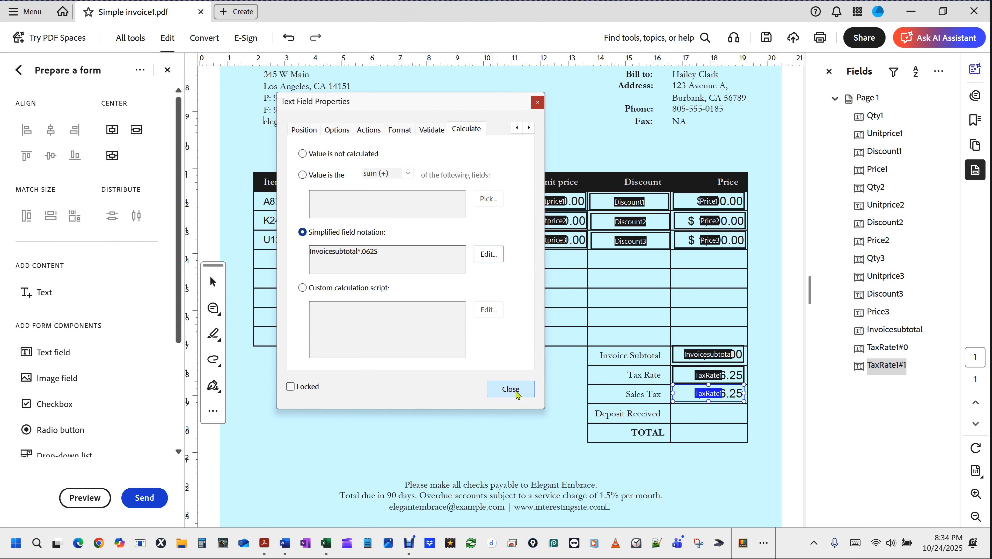
pyautogui.click(516, 392)
pyautogui.click(84, 498)
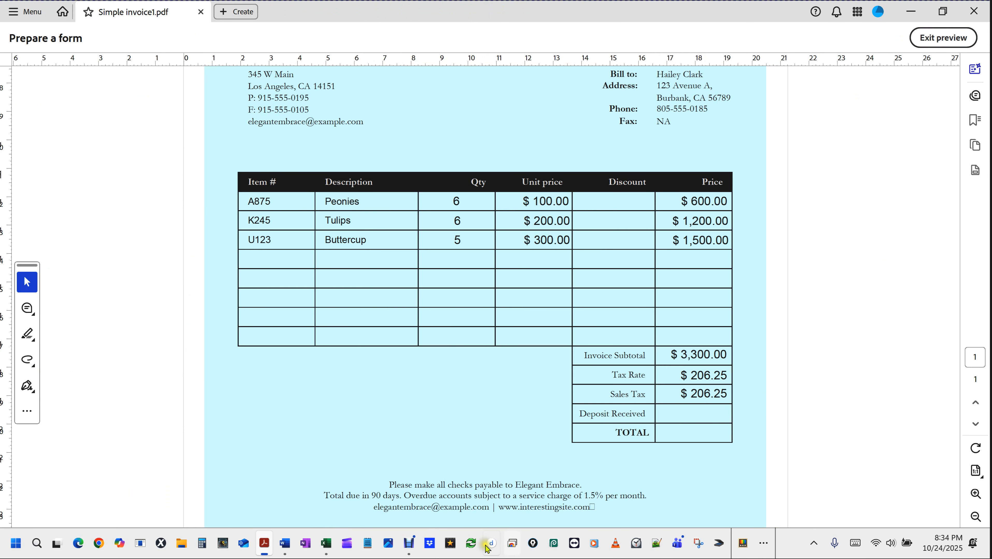
# - Switch to the Excel workbook Book1 and clear the old values from cells A1 to B13
pyautogui.click(327, 542)
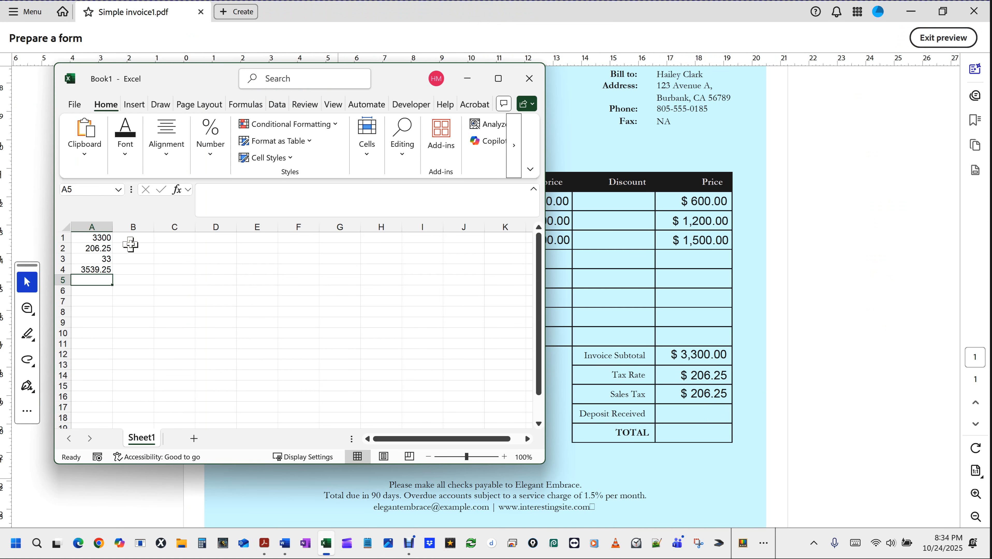
pyautogui.moveTo(97, 310); pyautogui.dragTo(87, 206)
pyautogui.press('BackSpace')
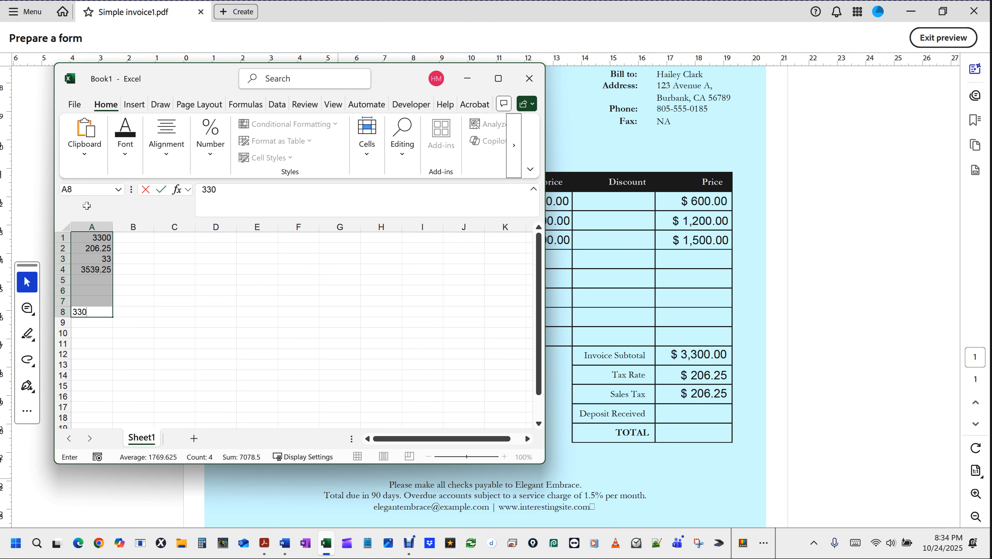
pyautogui.click(202, 387)
pyautogui.moveTo(119, 364); pyautogui.dragTo(82, 235)
pyautogui.press('Delete')
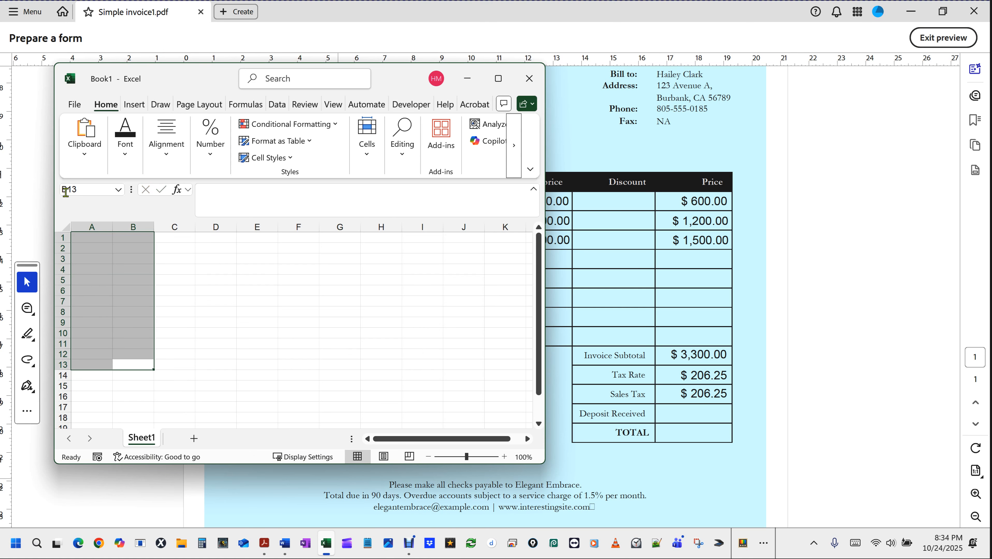
# - Enter the invoice subtotal 3300 in cell A1 of the Excel sheet
pyautogui.click(96, 235)
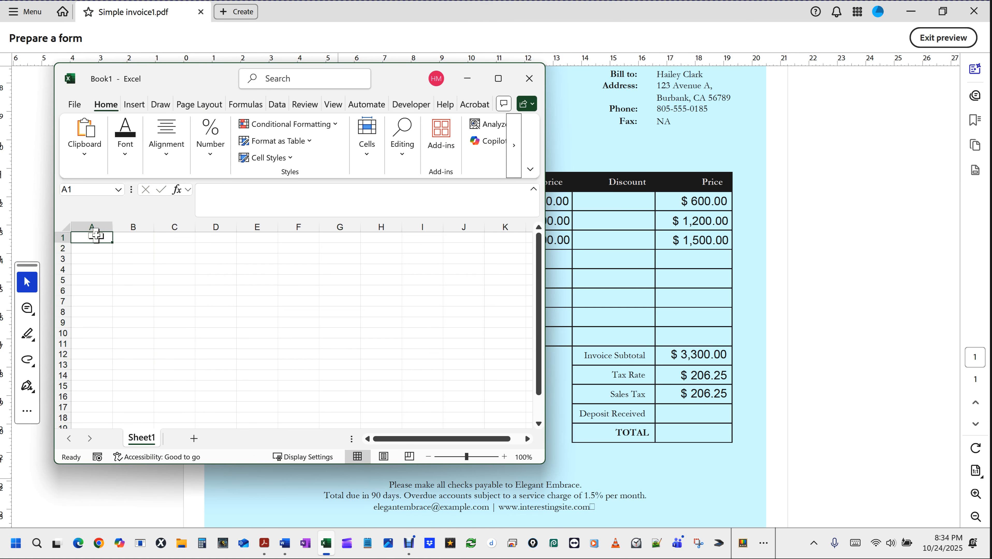
pyautogui.write('330')
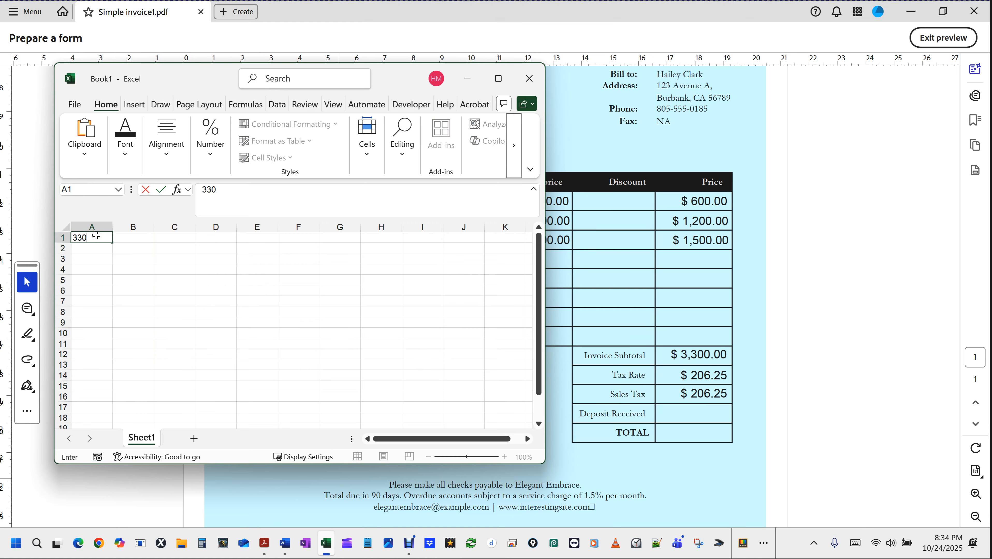
pyautogui.write('0')
pyautogui.press('Return')
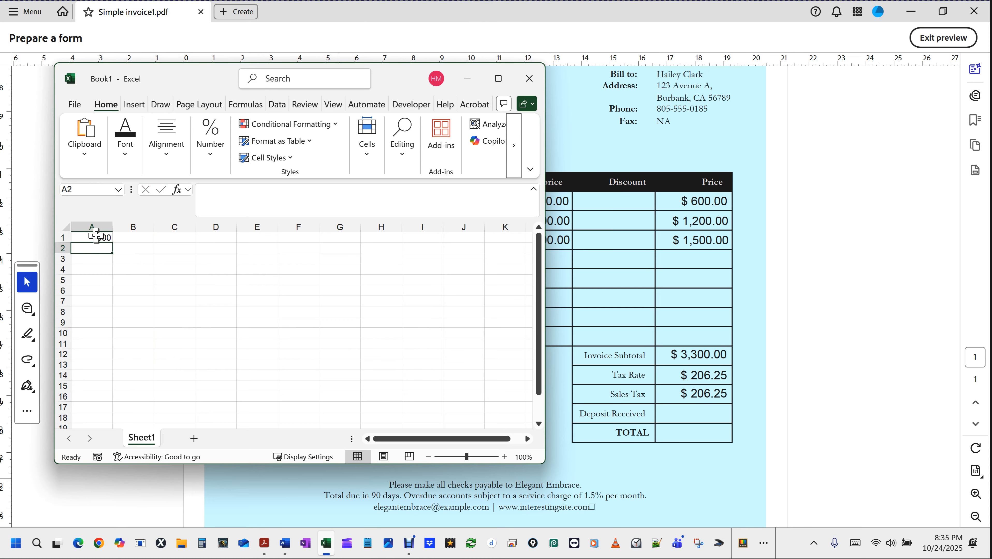
# - Enter the formula =A1*.0625 in cell A2 to cross-check the sales tax
pyautogui.write('=')
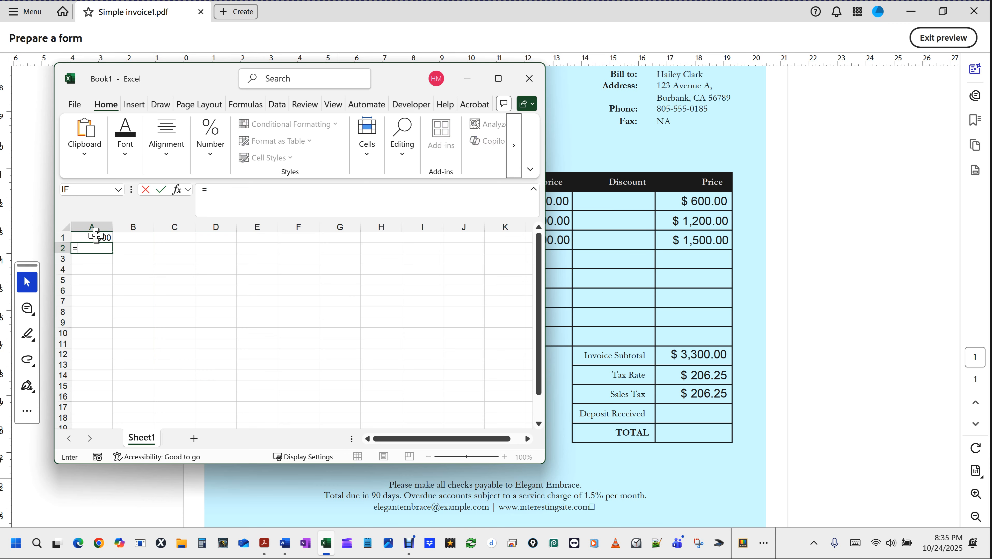
pyautogui.click(96, 236)
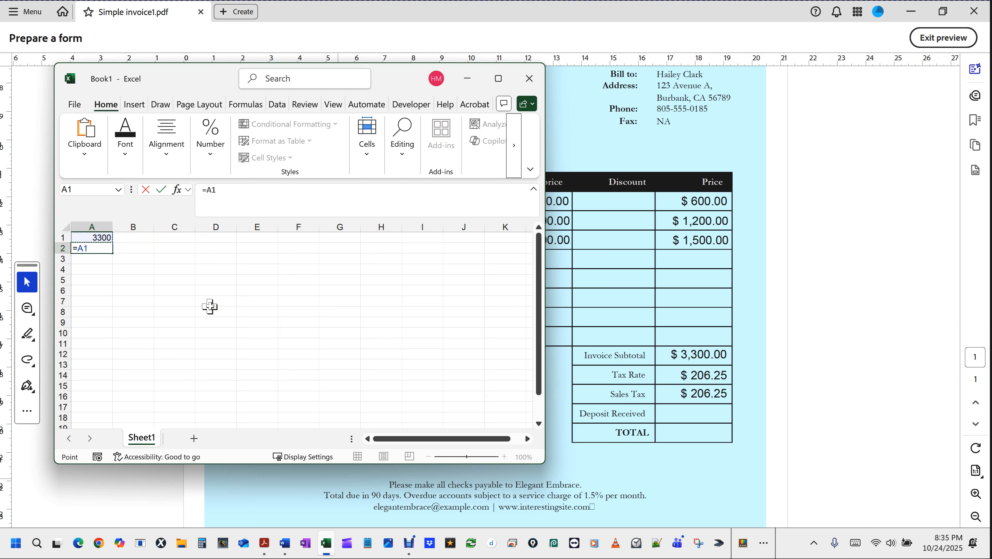
pyautogui.click(229, 192)
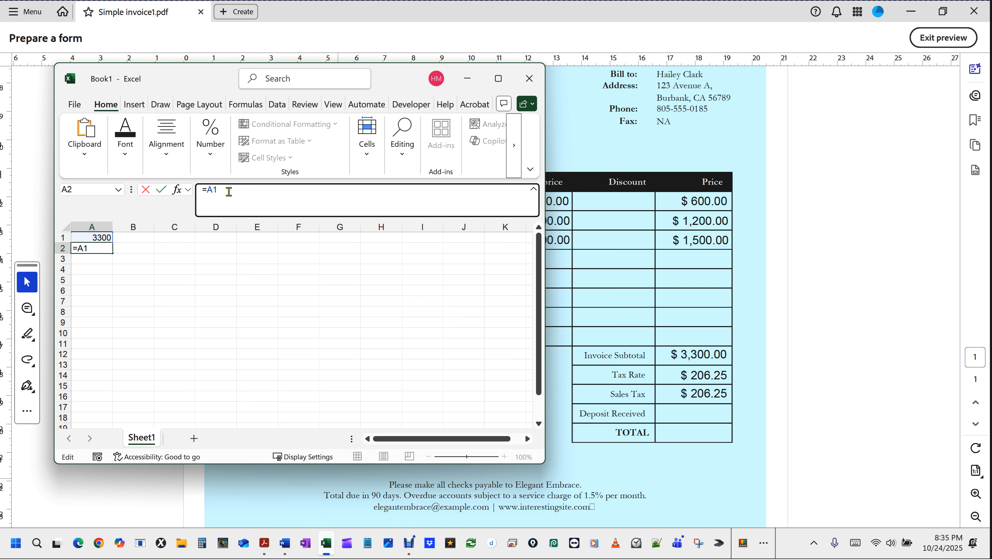
pyautogui.hotkey('alt', 'space')
pyautogui.press('s')
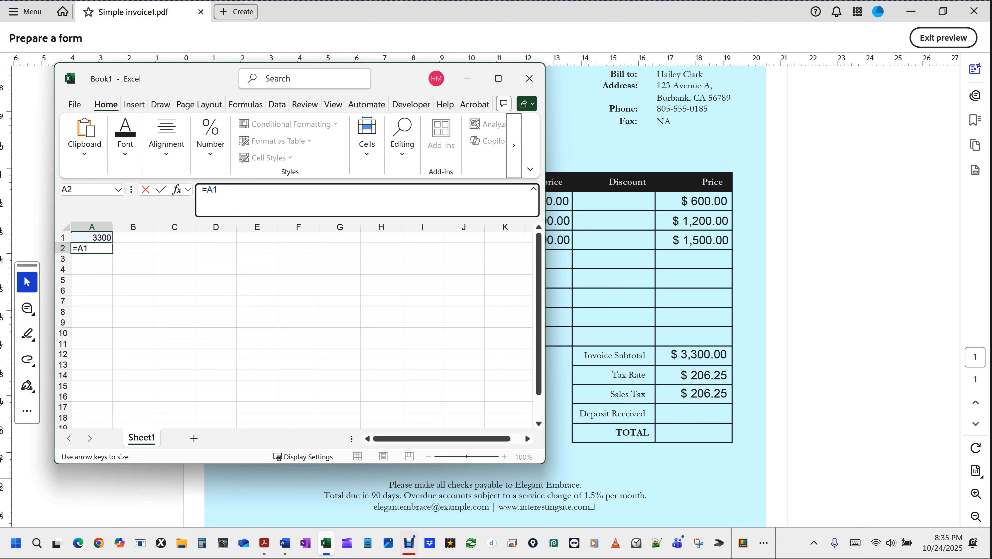
pyautogui.click(224, 190)
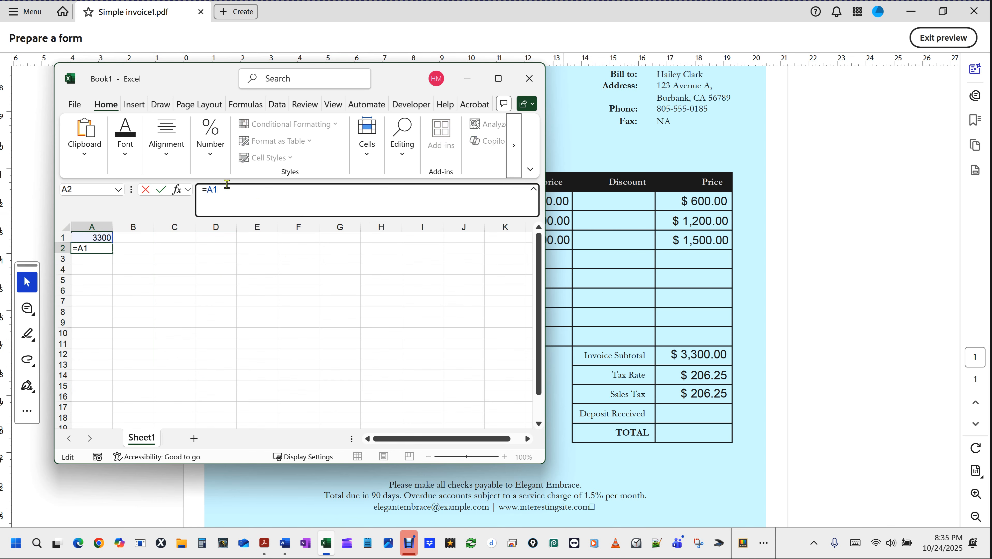
pyautogui.write('*')
pyautogui.click(227, 184)
pyautogui.write('.0625')
pyautogui.press('Return')
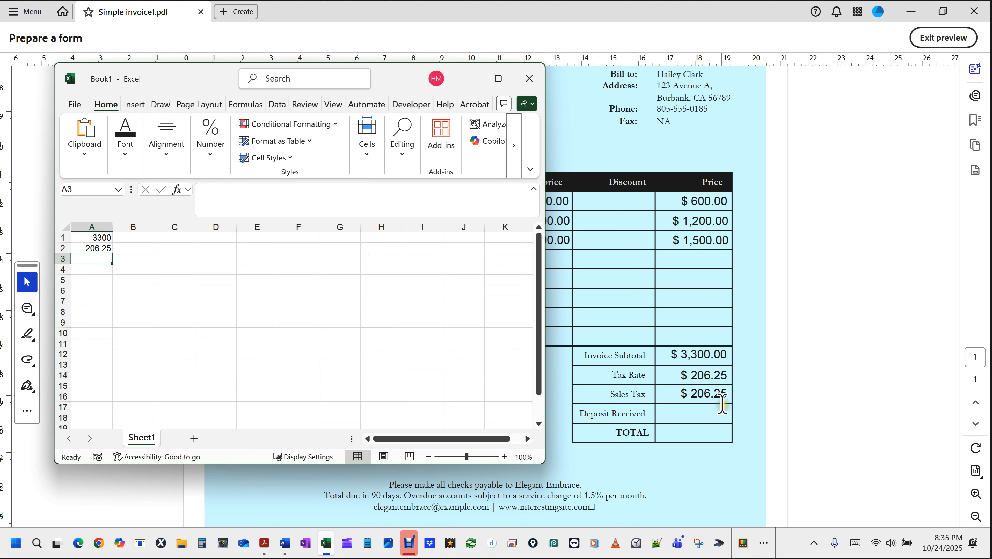
# - Minimize the Excel workbook without saving it, return to the Acrobat form and exit the preview
pyautogui.click(538, 86)
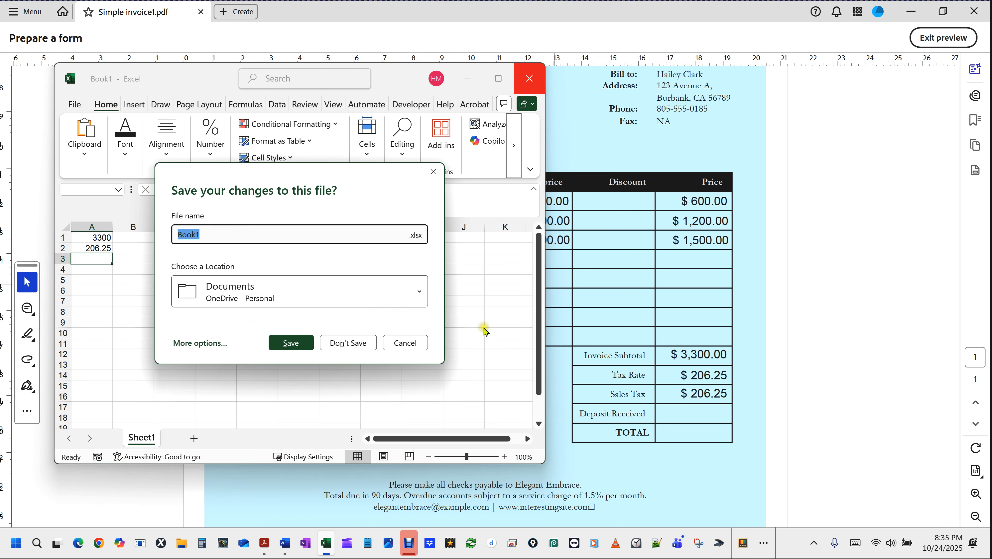
pyautogui.click(404, 341)
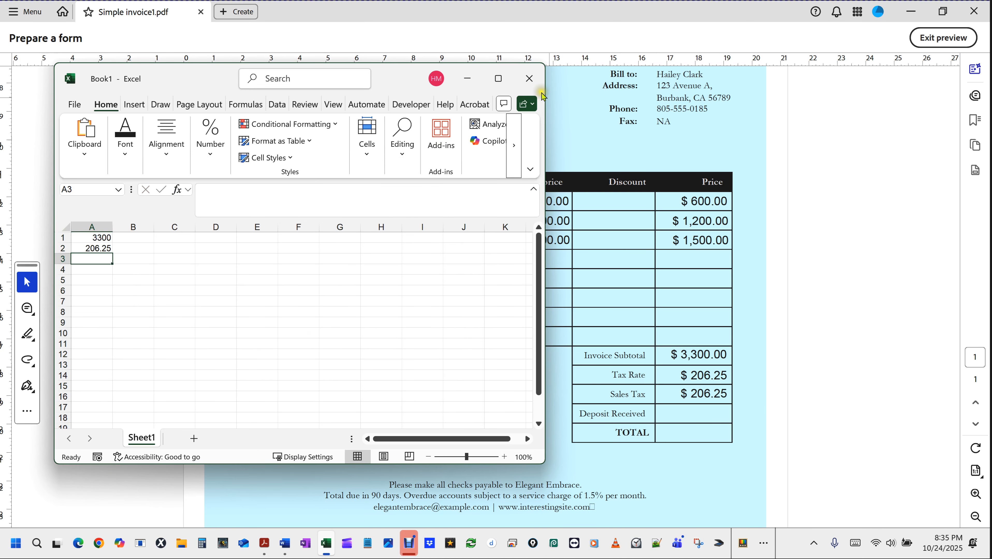
pyautogui.click(467, 79)
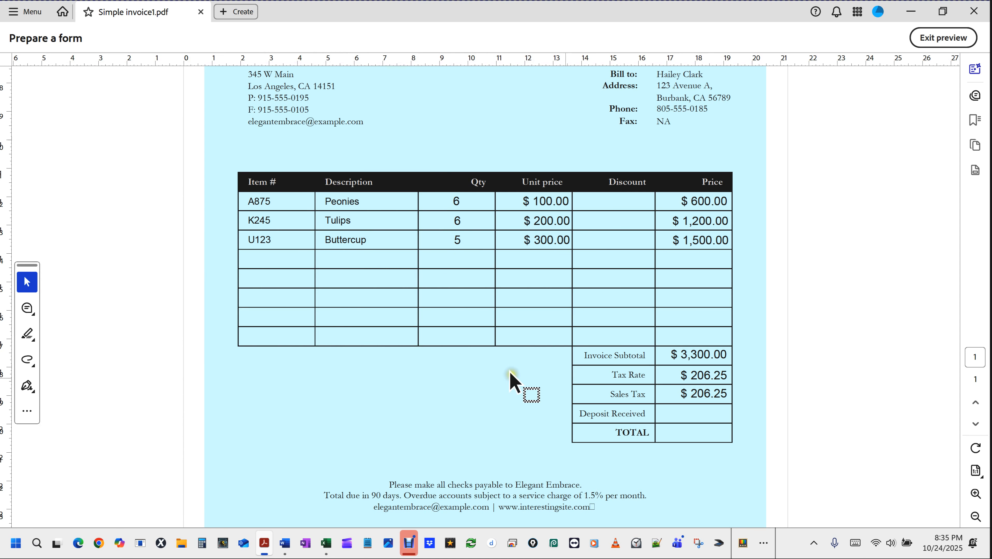
pyautogui.click(947, 38)
# - Rename the duplicated field in the Sales Tax cell as SalesTax
pyautogui.doubleClick(701, 393)
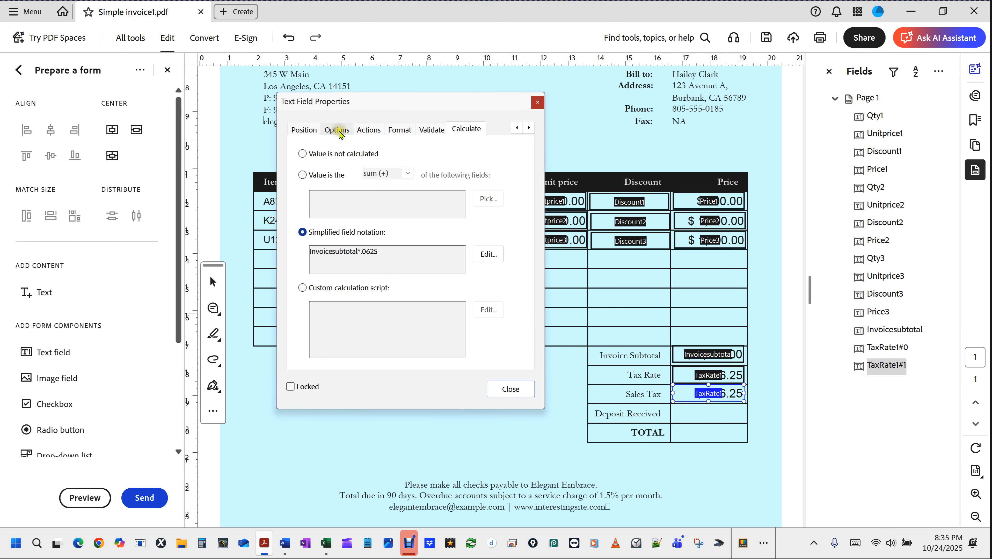
pyautogui.click(330, 130)
pyautogui.click(304, 130)
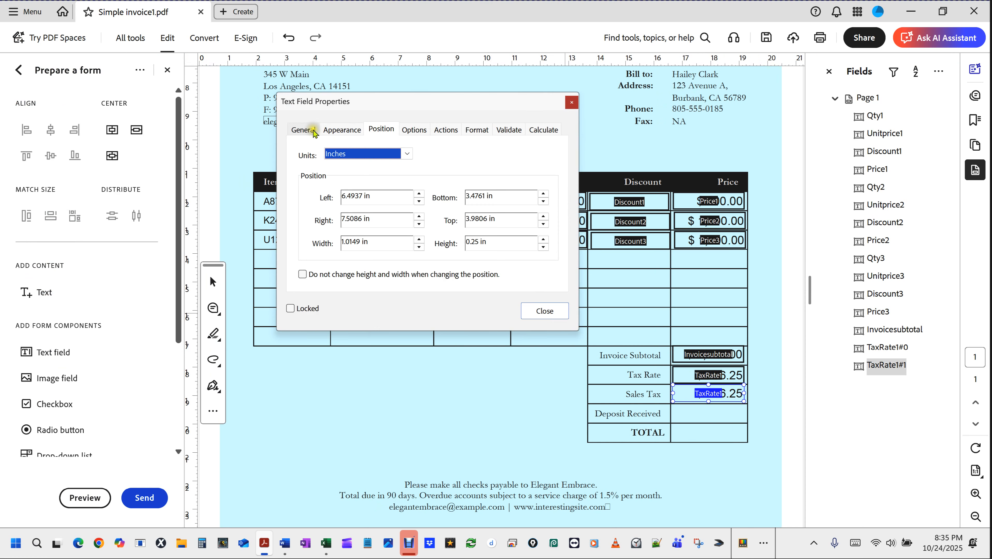
pyautogui.click(304, 129)
pyautogui.moveTo(405, 157); pyautogui.dragTo(279, 155)
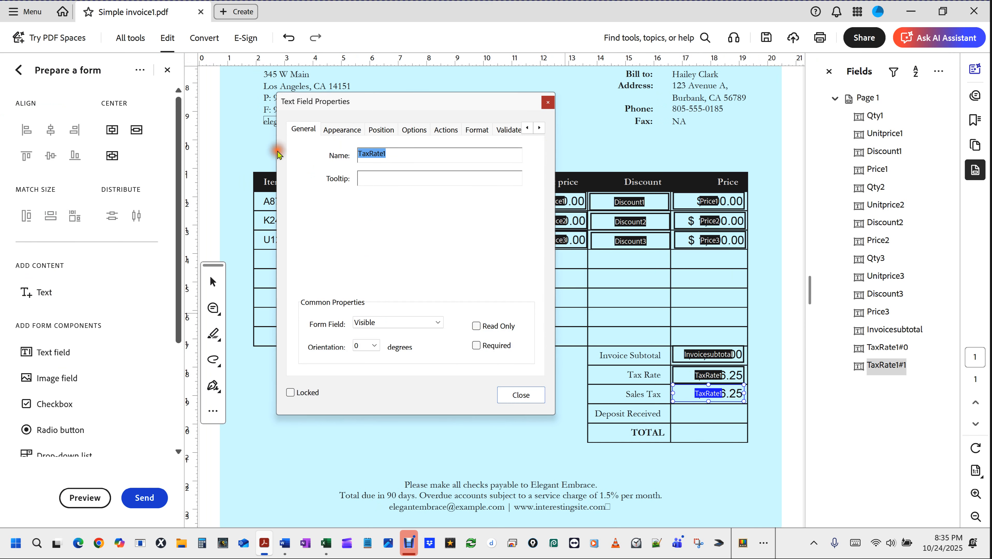
pyautogui.write('Sales')
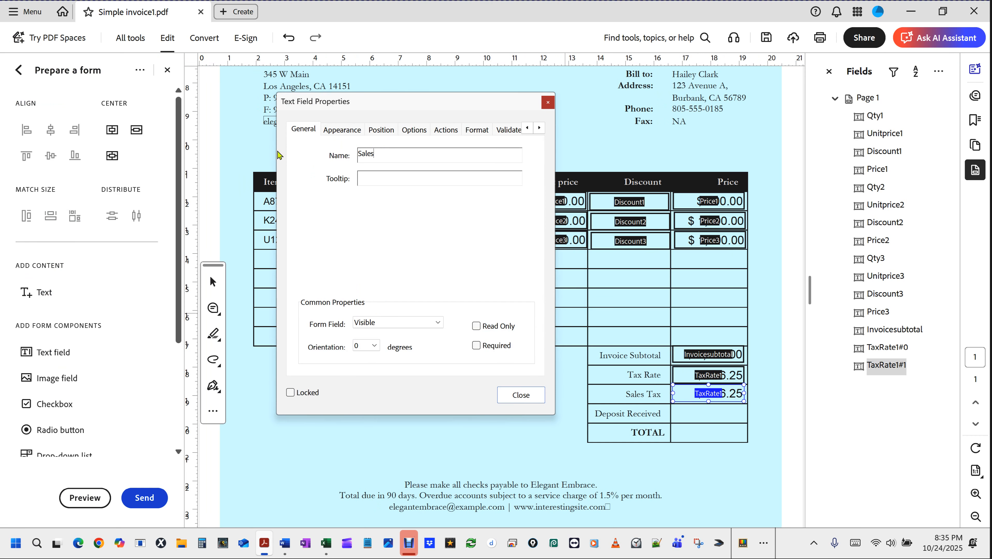
pyautogui.write('Tax')
pyautogui.click(528, 396)
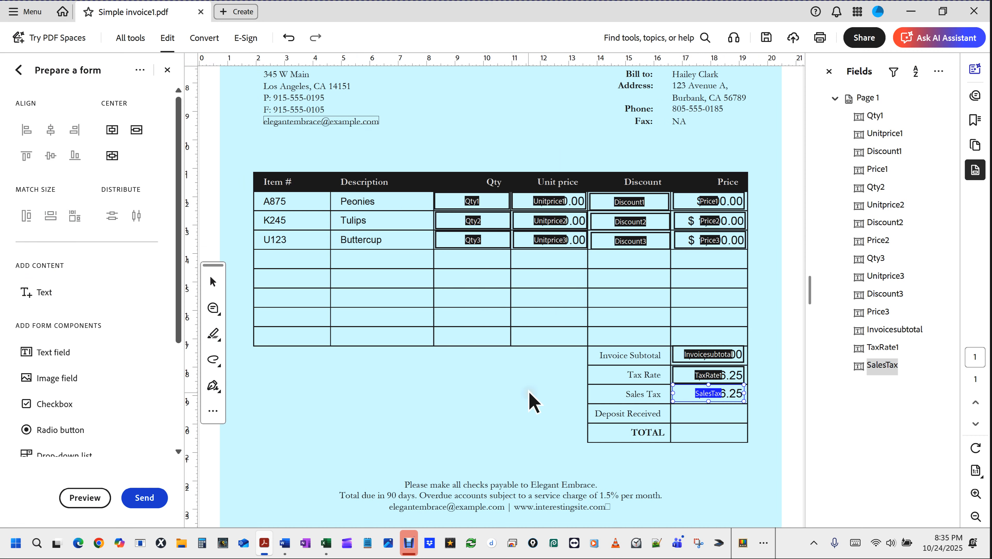
# - Set the simplified field notation of the TaxRate1 field to Invoicesubtotal*.01 and preview the form
pyautogui.click(699, 376)
pyautogui.doubleClick(696, 377)
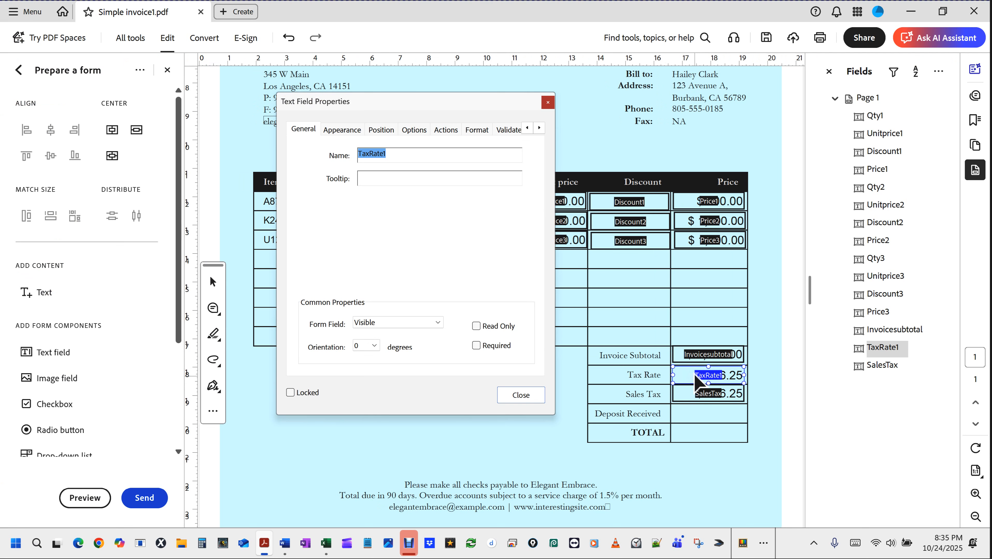
pyautogui.click(539, 128)
pyautogui.click(539, 127)
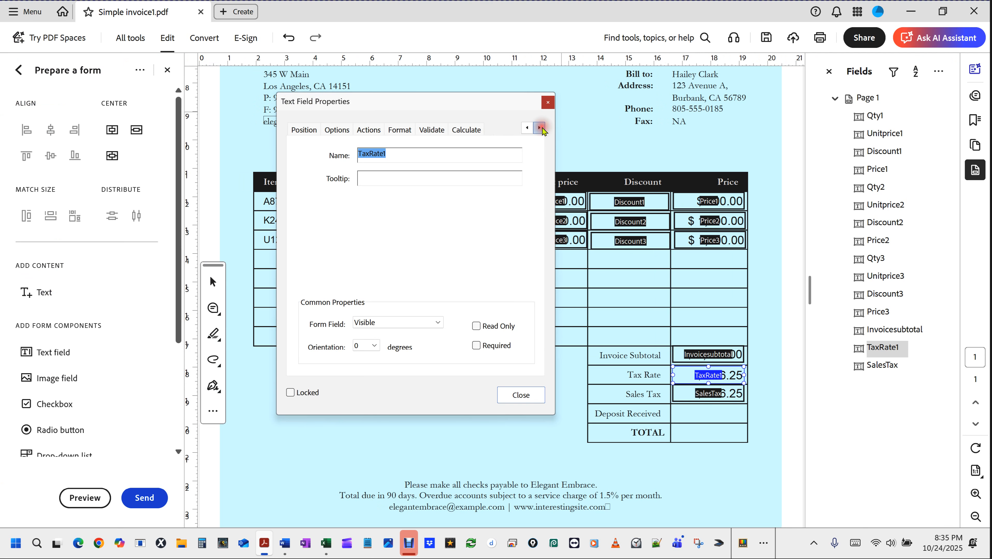
pyautogui.click(480, 130)
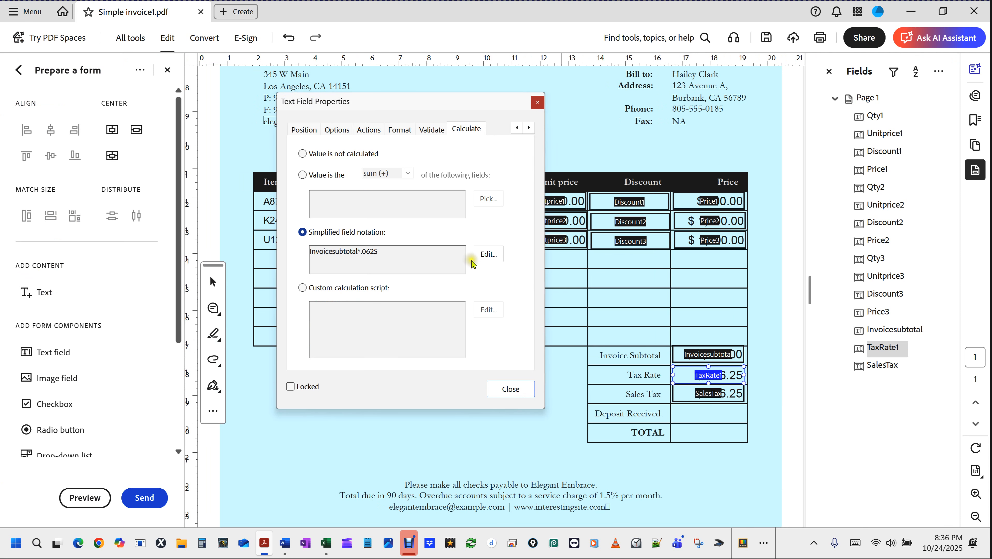
pyautogui.click(491, 257)
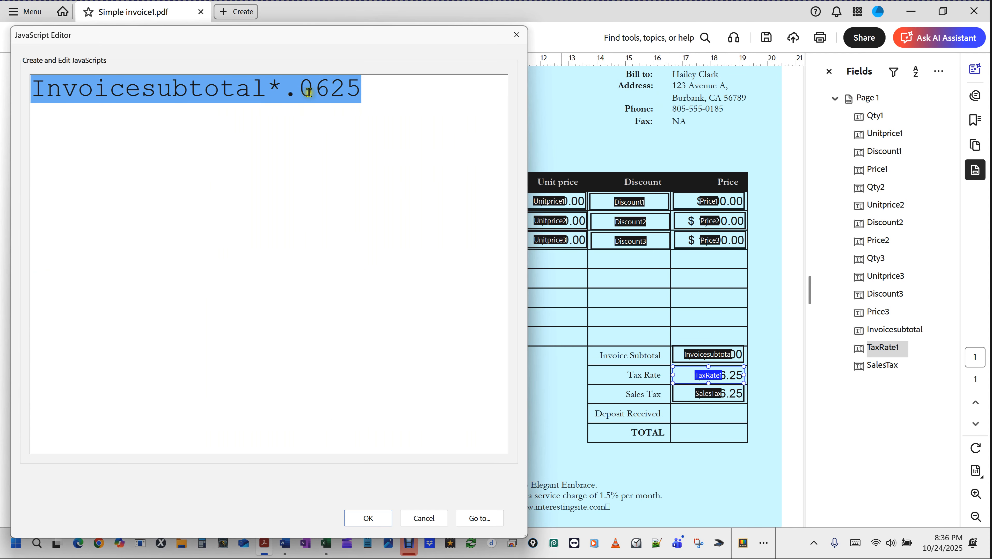
pyautogui.click(421, 105)
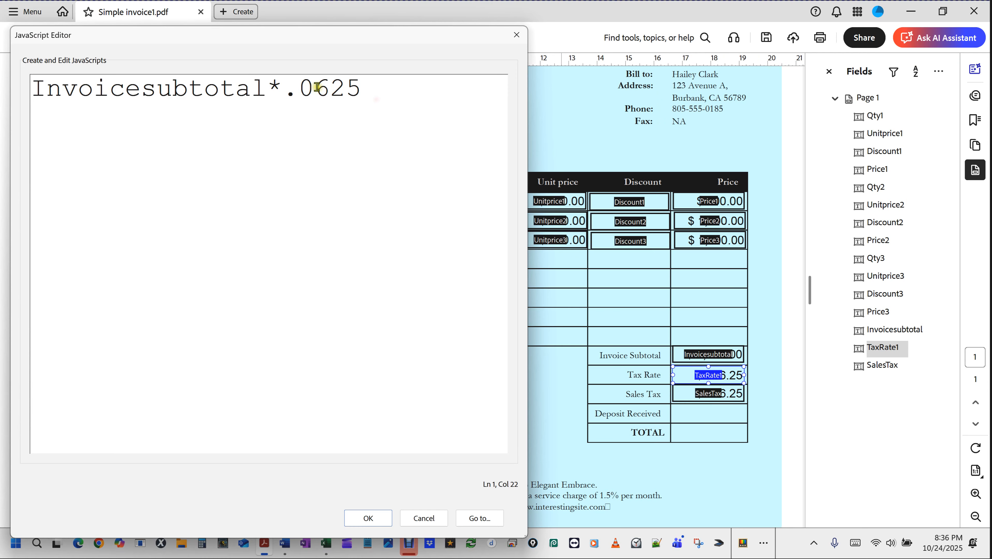
pyautogui.moveTo(315, 87); pyautogui.dragTo(467, 120)
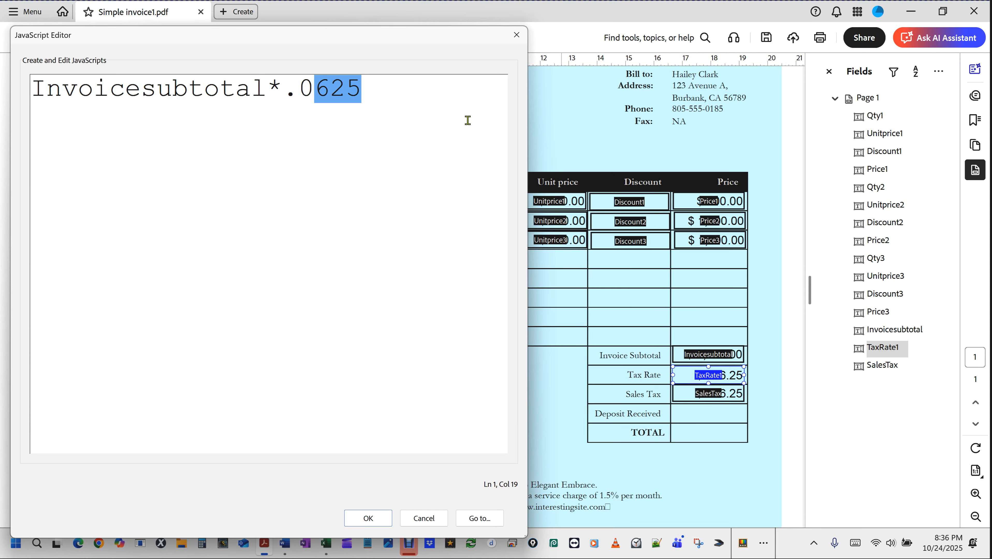
pyautogui.write('1')
pyautogui.click(368, 518)
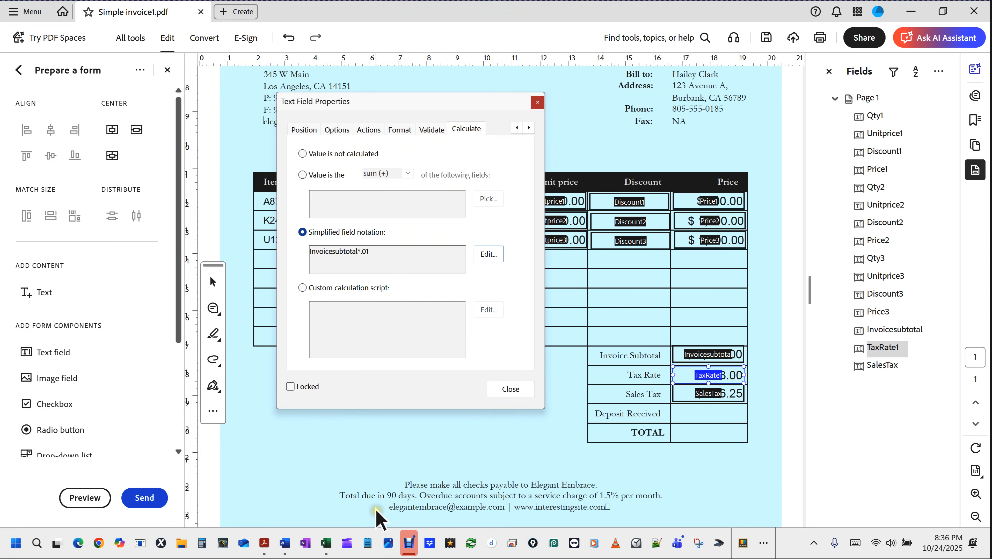
pyautogui.click(507, 389)
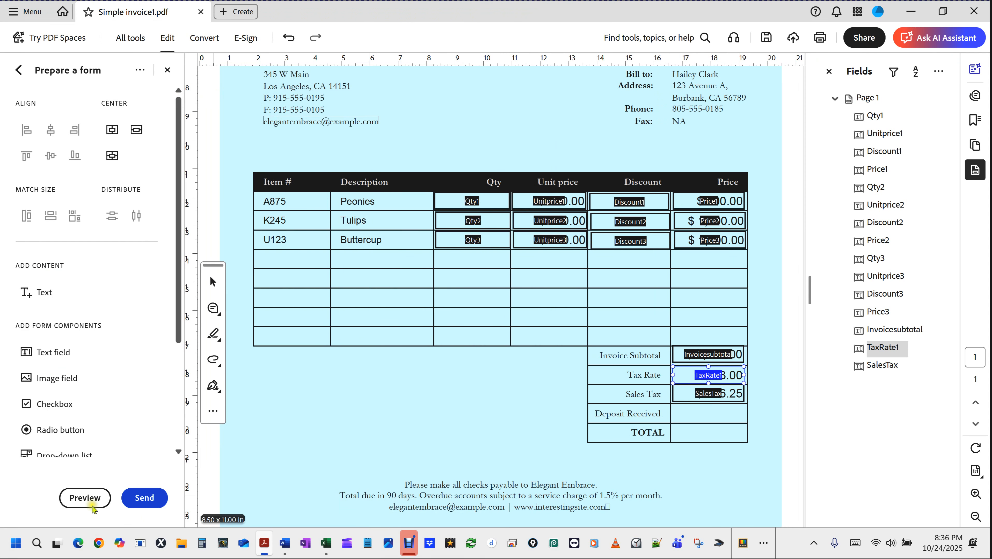
pyautogui.click(92, 505)
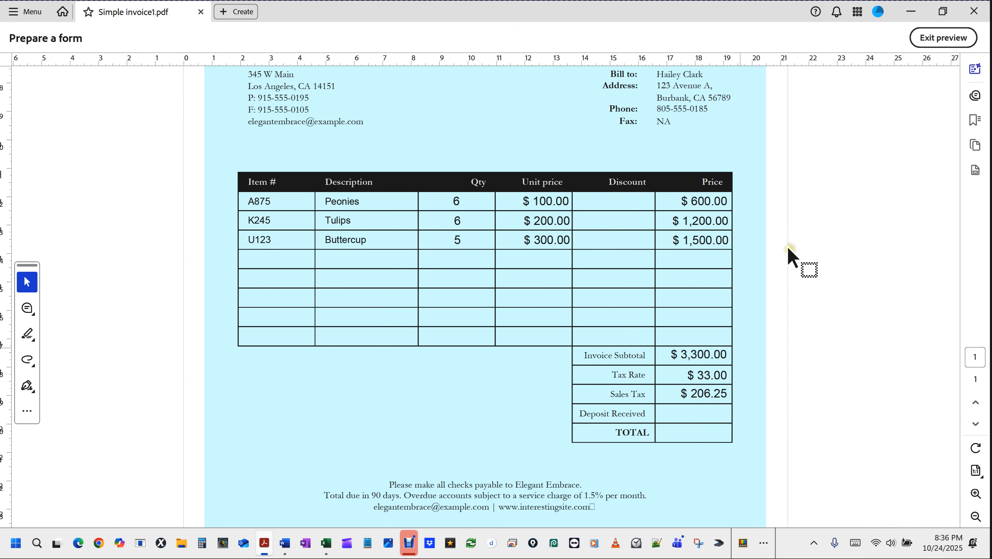
# - Exit the preview, duplicate the Unitprice1 field and place the copy in the Deposit Received cell
pyautogui.click(937, 38)
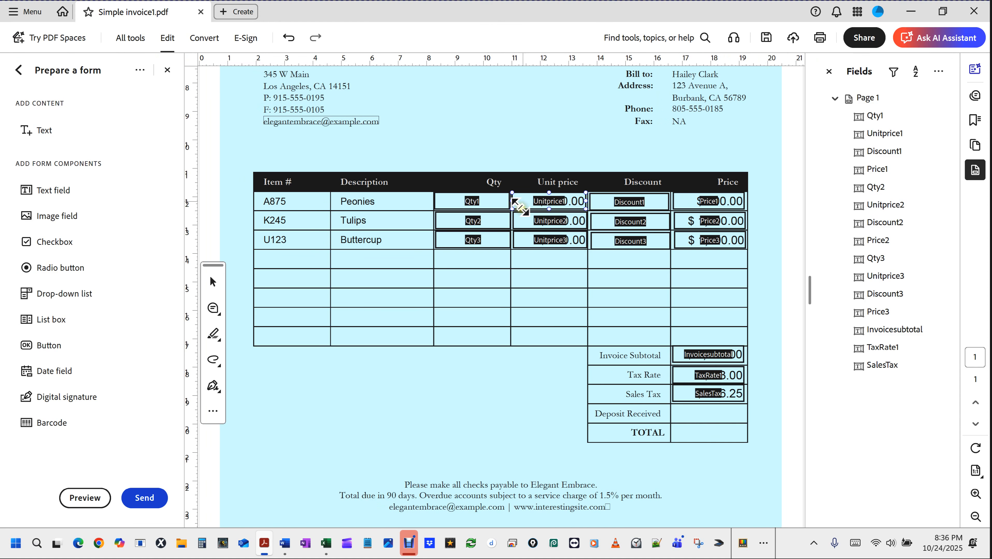
pyautogui.click(546, 201)
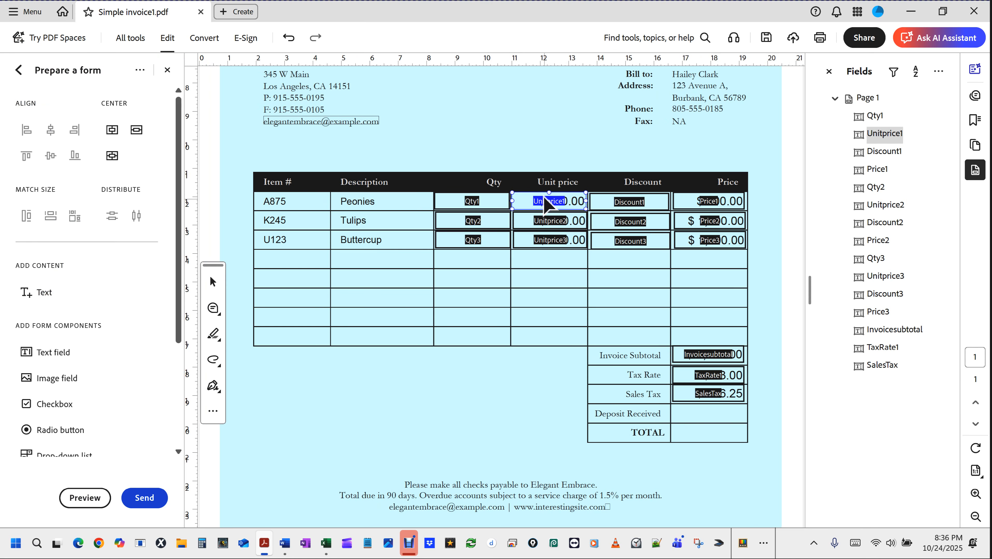
pyautogui.hotkey('ctrl', 'v')
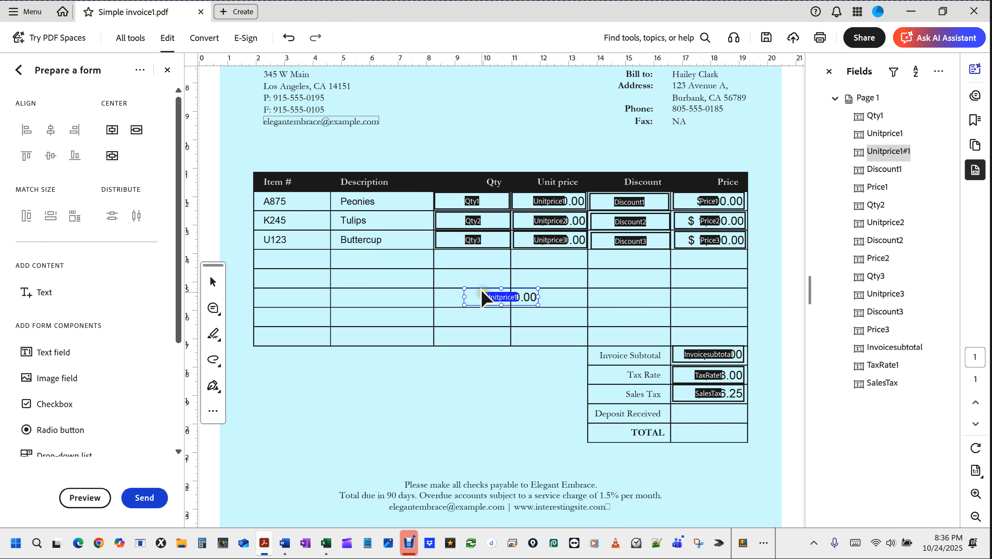
pyautogui.moveTo(483, 294); pyautogui.dragTo(693, 413)
# - Rename the copied field in the Deposit Received cell as Depositreceived1
pyautogui.doubleClick(693, 413)
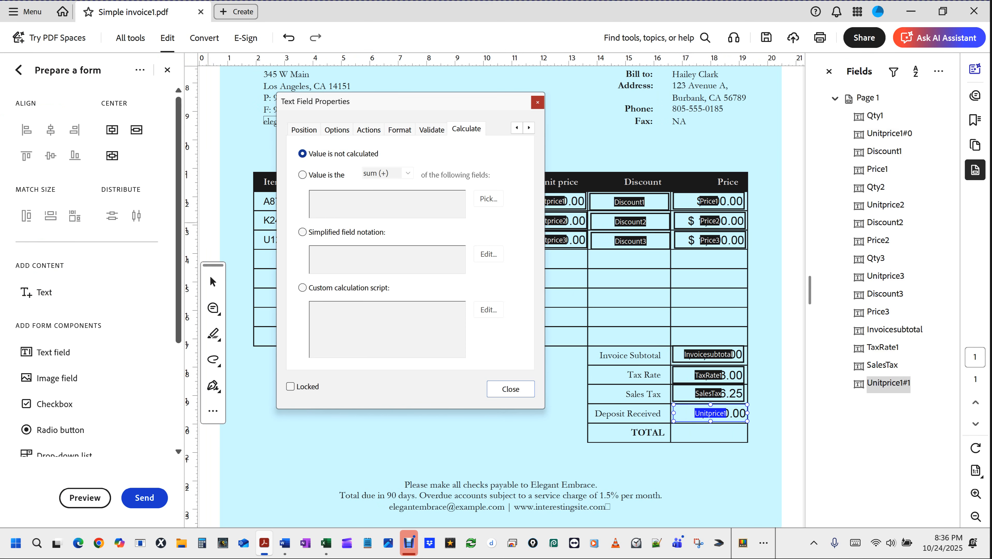
pyautogui.hotkey('alt', 'Tab')
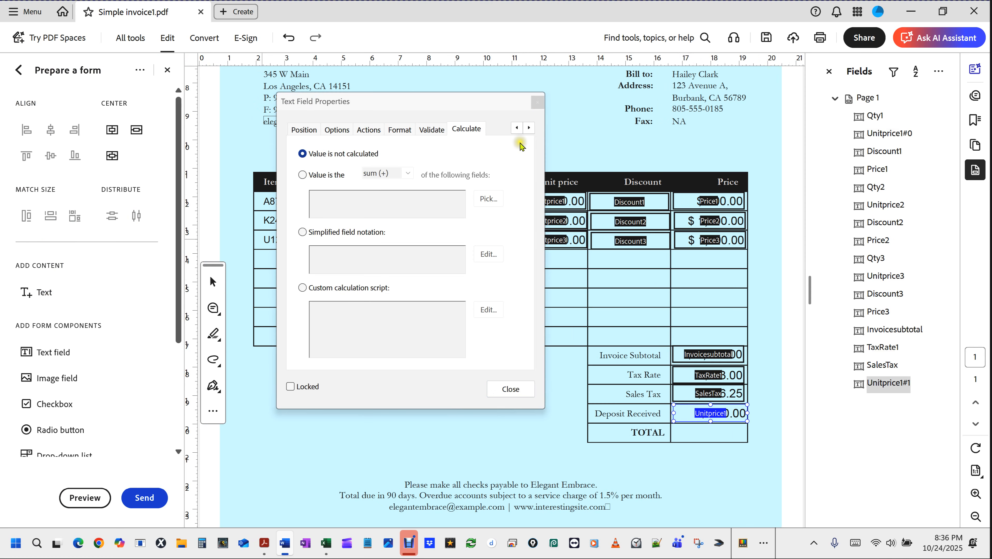
pyautogui.click(516, 127)
pyautogui.click(517, 128)
pyautogui.click(303, 129)
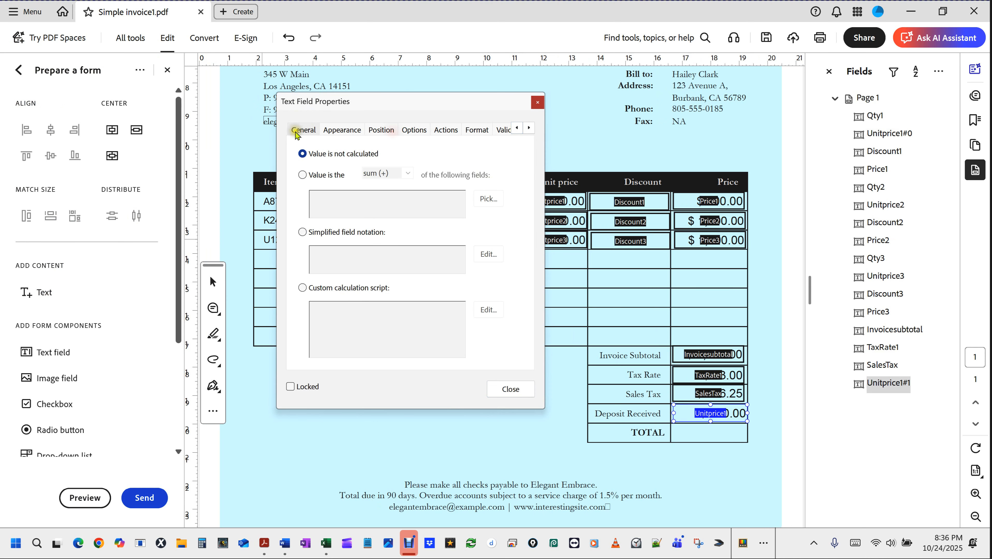
pyautogui.write('Depositreceived1')
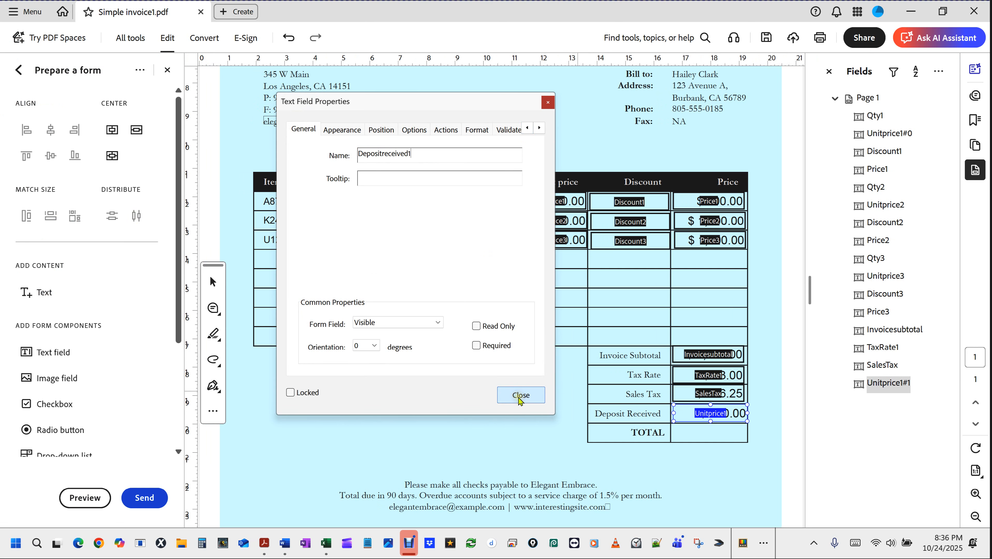
pyautogui.click(520, 396)
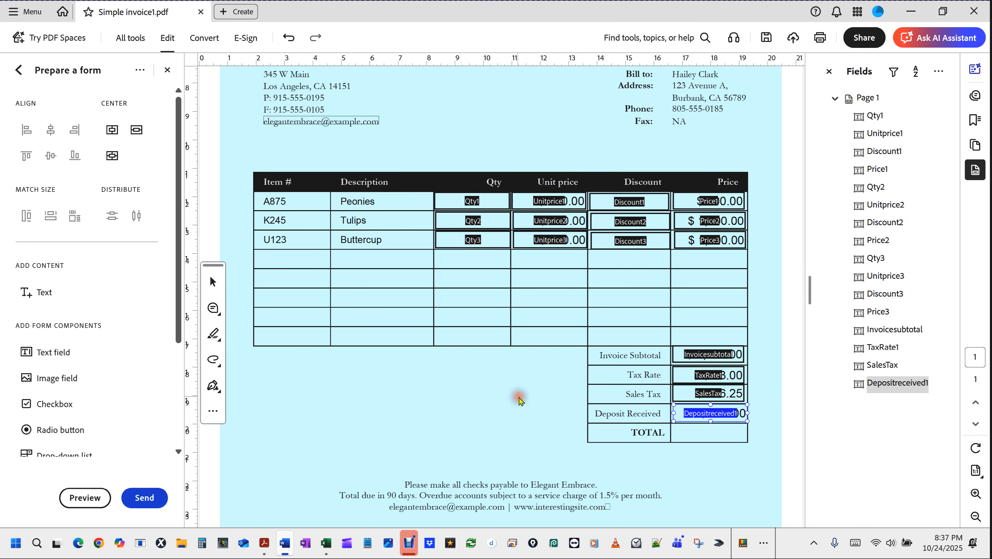
pyautogui.click(691, 465)
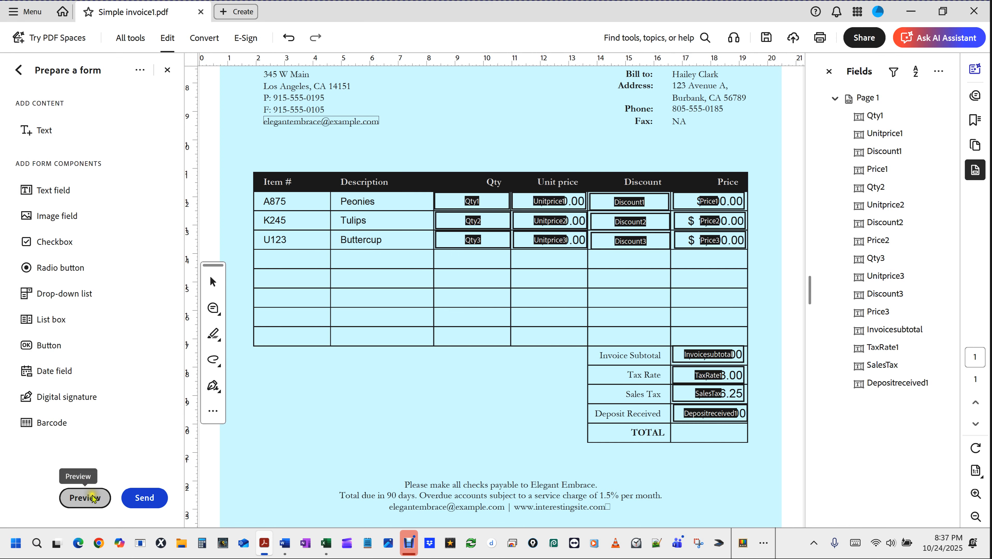
# - Preview the form, set the Deposit Received amount to 0 and check the Sales Tax and Deposit Received entries
pyautogui.click(98, 499)
pyautogui.click(700, 414)
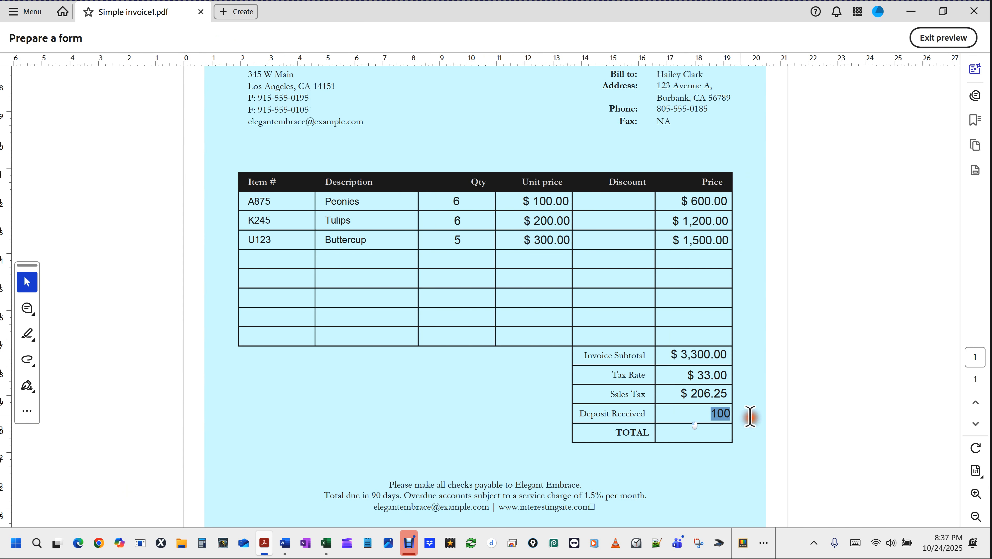
pyautogui.write('0')
pyautogui.press('Tab')
pyautogui.click(703, 494)
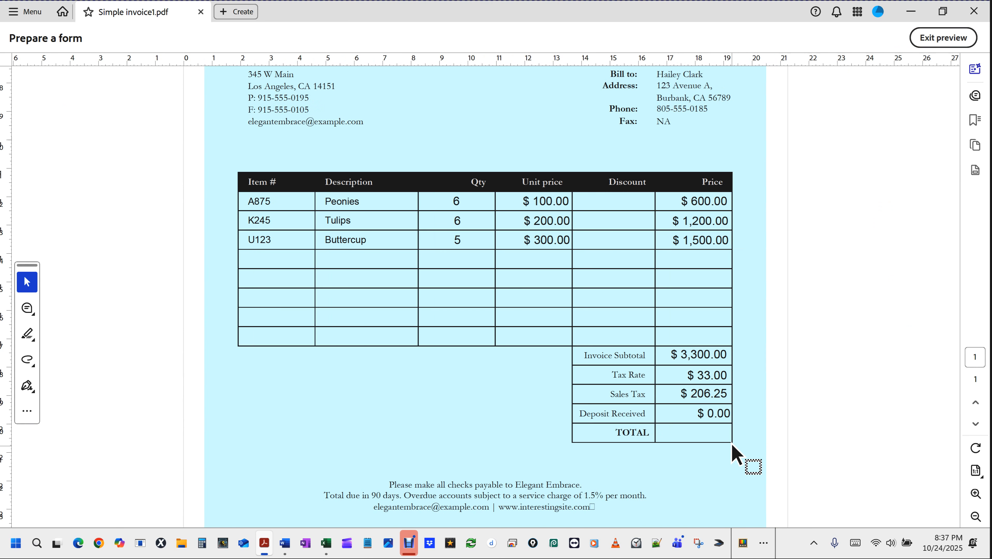
pyautogui.click(674, 395)
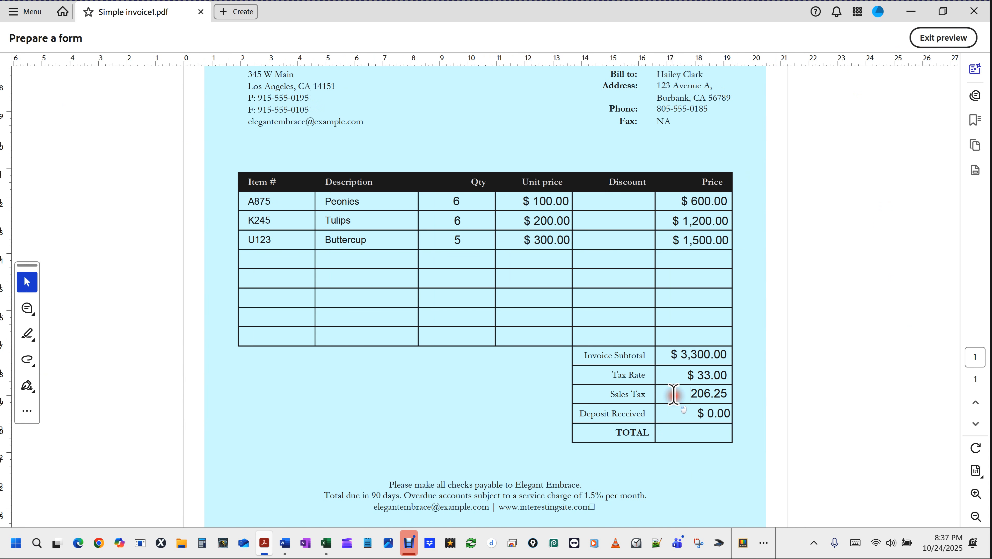
pyautogui.moveTo(695, 415); pyautogui.dragTo(743, 414)
pyautogui.click(743, 421)
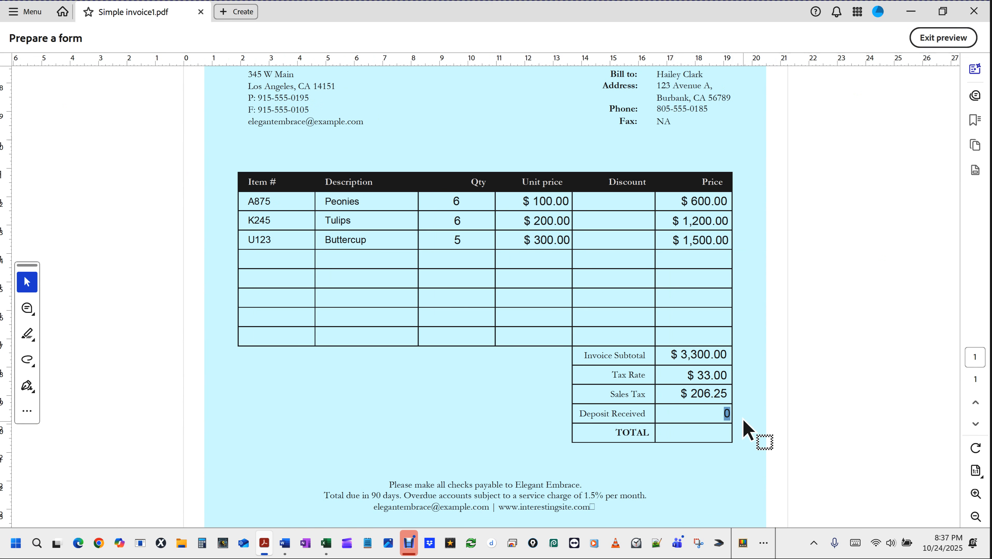
pyautogui.click(743, 420)
# - Exit the preview and draw a text field filling the empty TOTAL cell
pyautogui.click(936, 38)
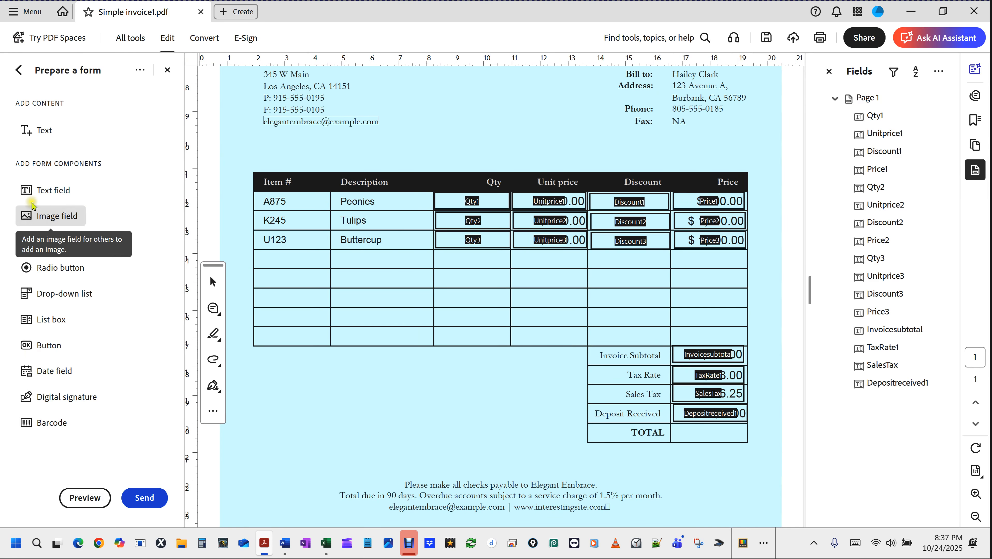
pyautogui.click(29, 192)
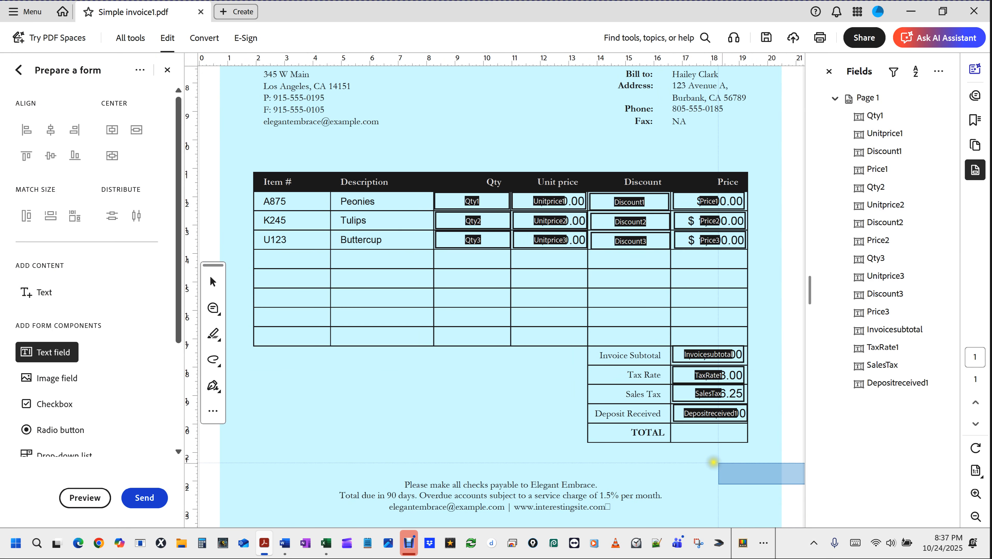
pyautogui.moveTo(672, 425); pyautogui.dragTo(748, 442)
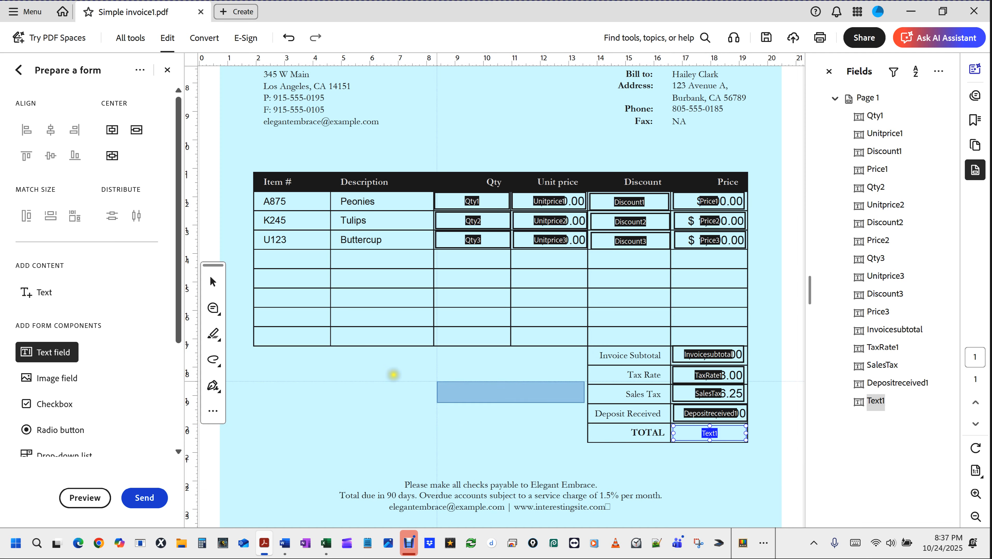
pyautogui.press('Escape')
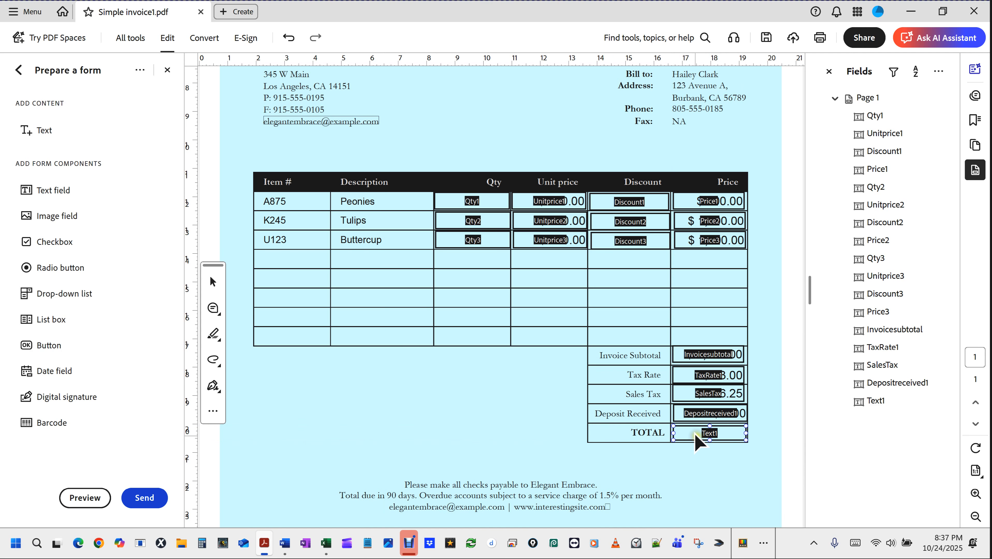
# - Open the properties of the new field in the TOTAL cell and rename it as Total
pyautogui.doubleClick(693, 431)
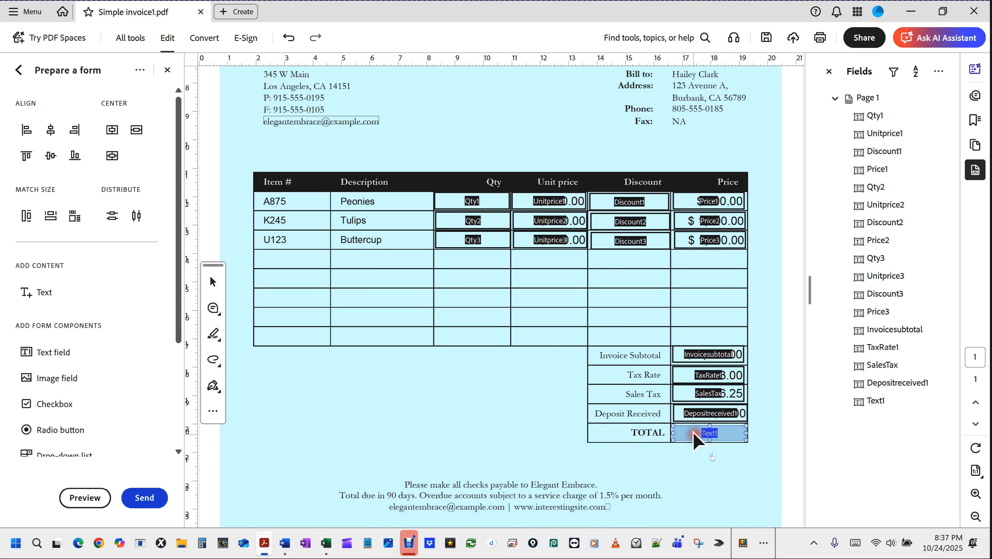
pyautogui.click(297, 127)
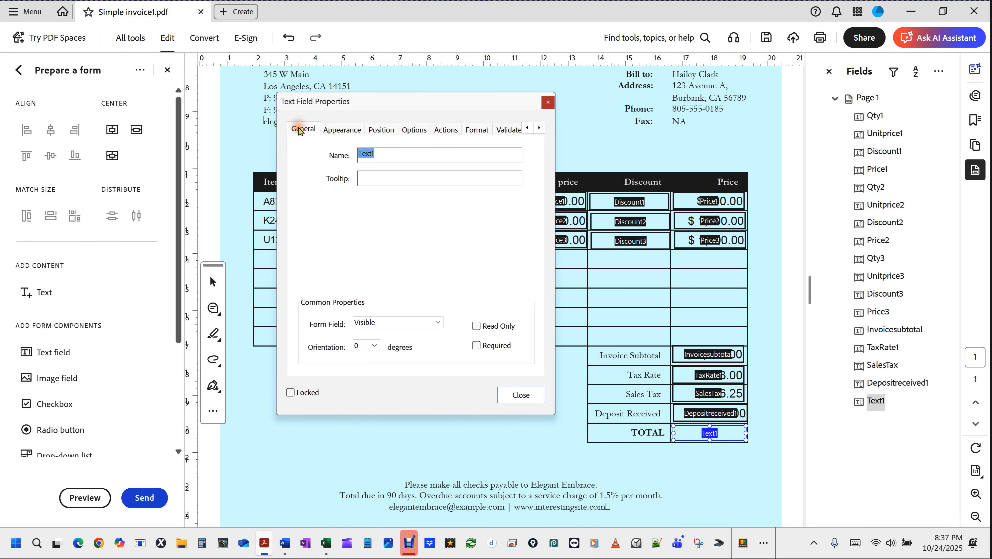
pyautogui.click(296, 129)
pyautogui.write('Total')
# - Give the Total field right alignment and a Number format with 2 decimal places and a $ symbol before with space
pyautogui.click(349, 132)
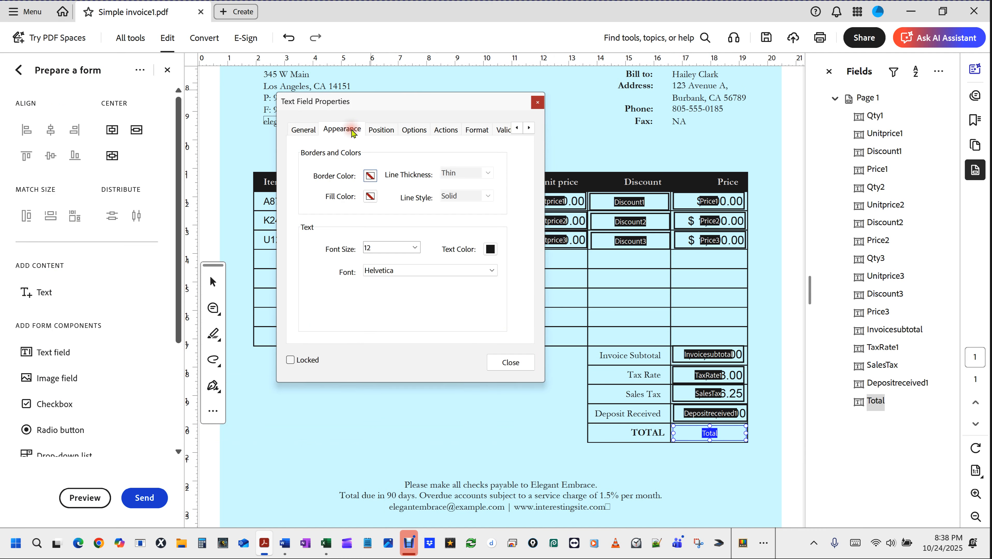
pyautogui.click(380, 129)
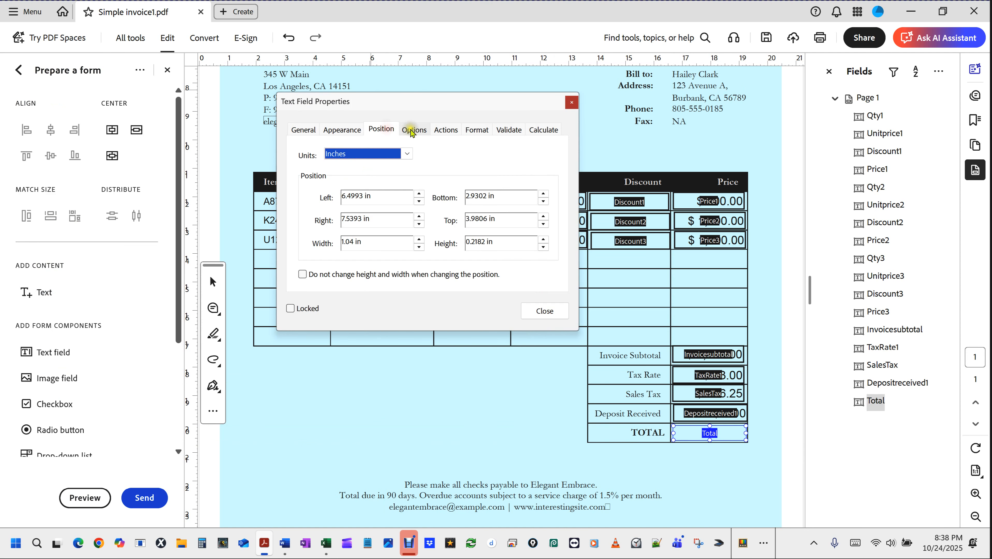
pyautogui.click(414, 130)
pyautogui.click(379, 154)
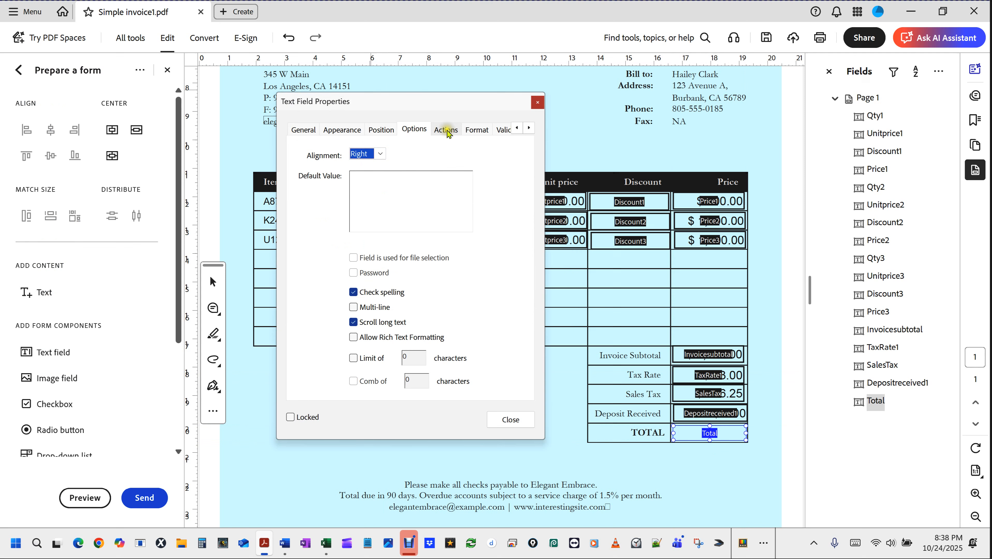
pyautogui.click(447, 132)
pyautogui.click(476, 129)
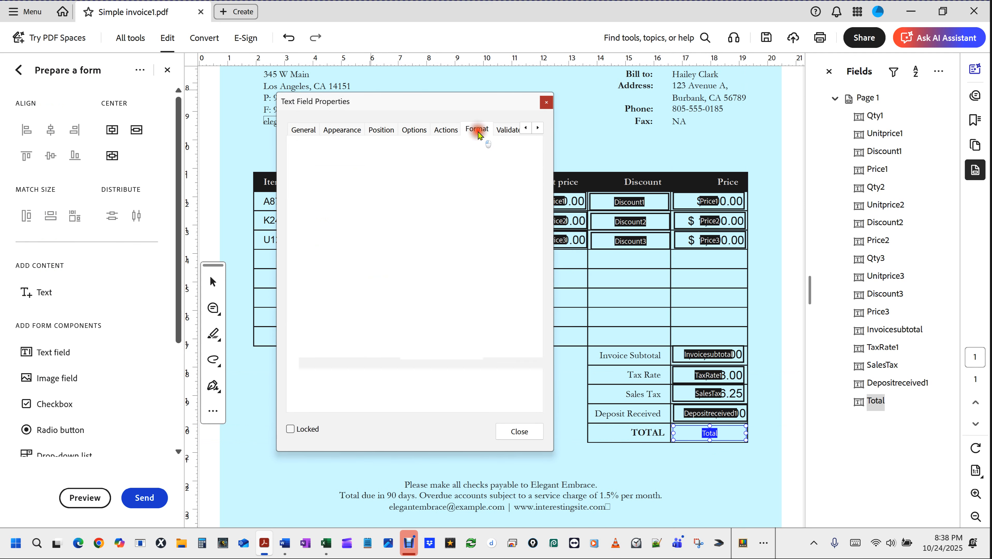
pyautogui.click(412, 155)
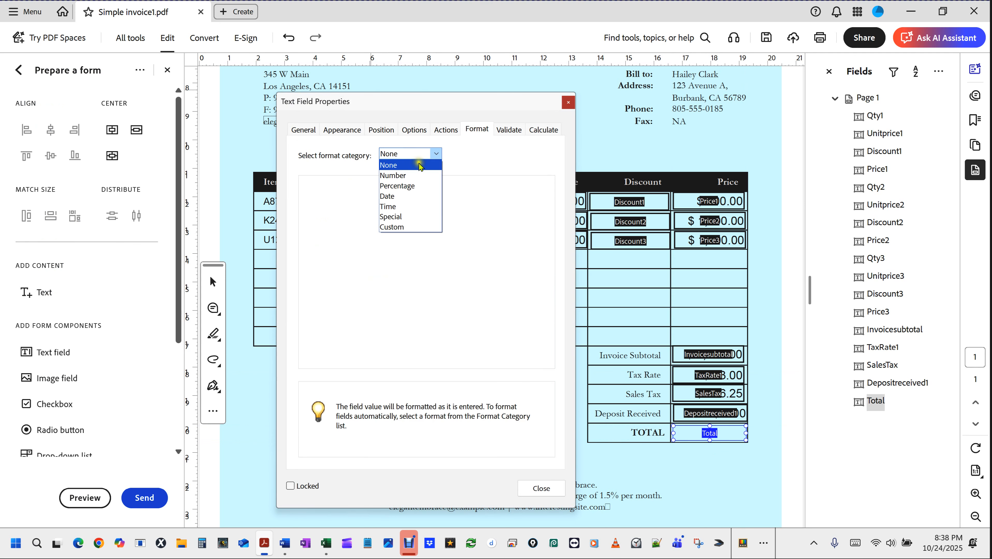
pyautogui.click(404, 175)
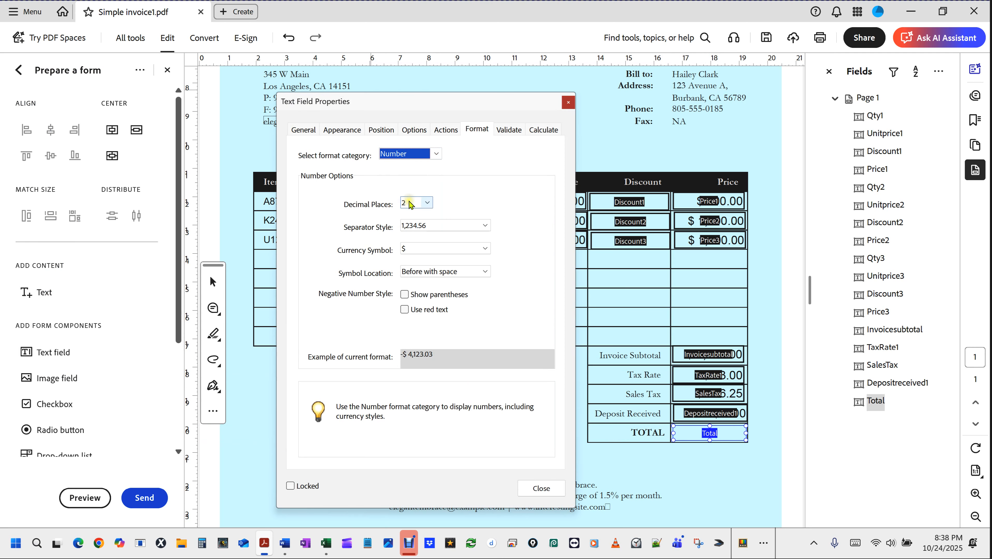
pyautogui.click(416, 203)
pyautogui.click(546, 264)
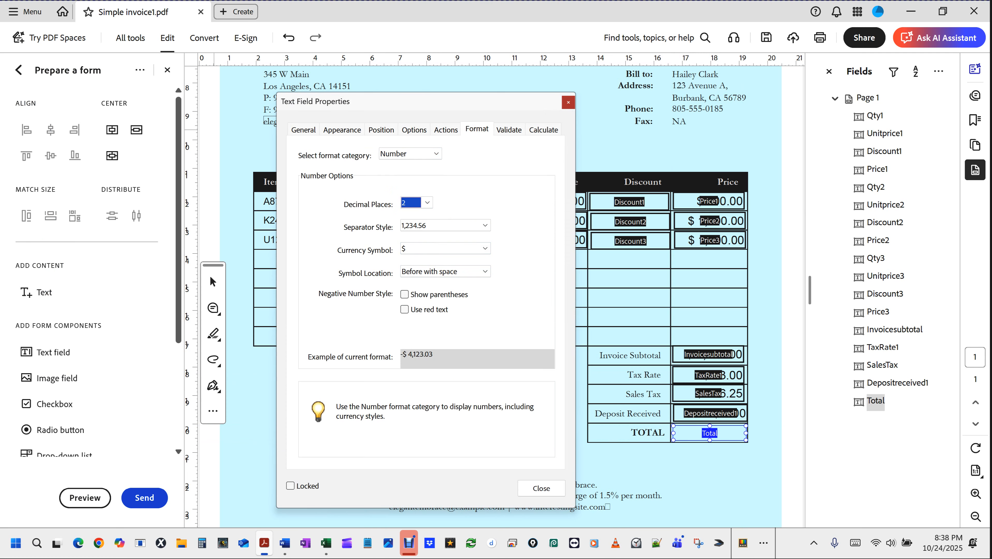
# - Set the Total field's simplified field notation to (Invoicesubtotal+TaxRate1+Salestax)-Depositreceived1 and close its properties
pyautogui.hotkey('alt', 'Tab')
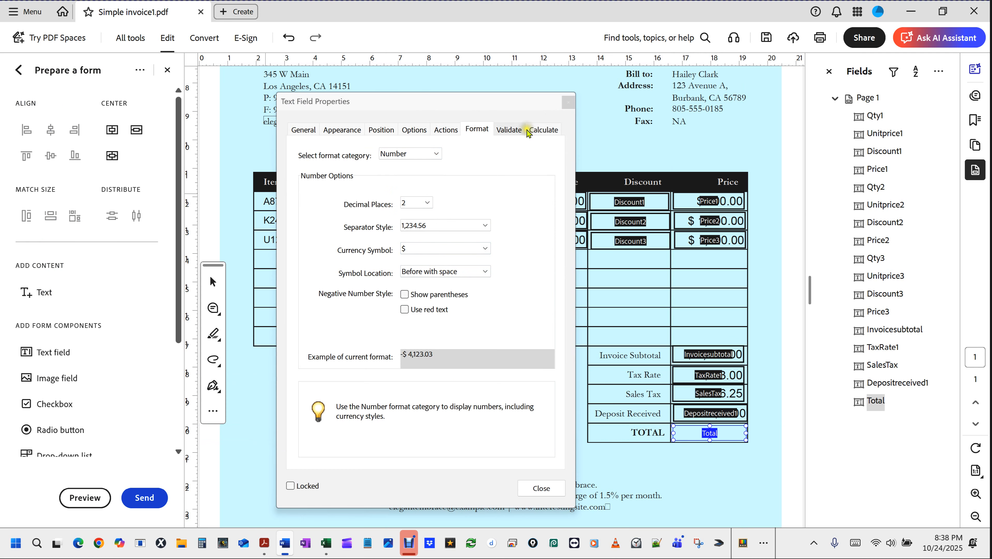
pyautogui.click(547, 131)
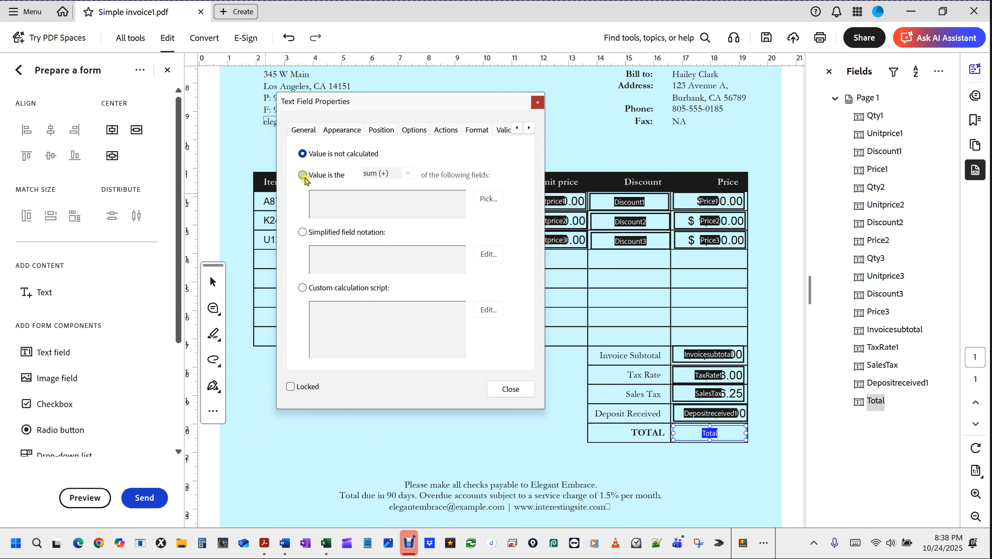
pyautogui.click(302, 232)
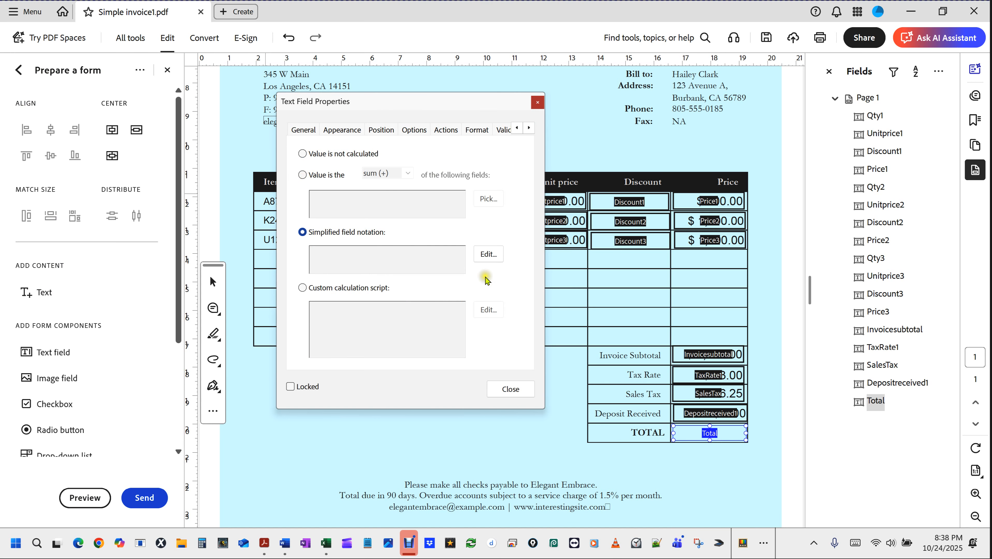
pyautogui.click(488, 254)
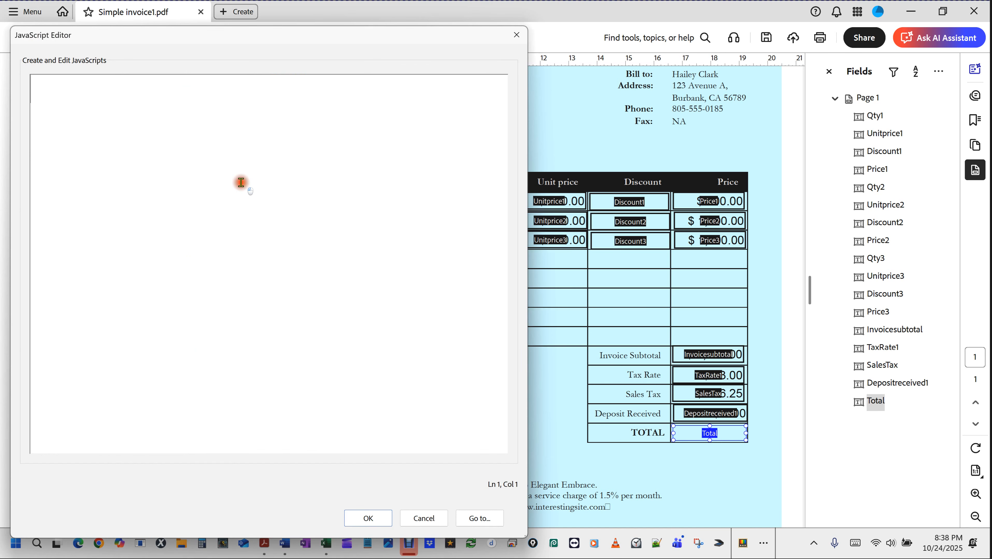
pyautogui.write('(Invoicesubtotal+TaxRate1+Salestax)-Depositreceived1')
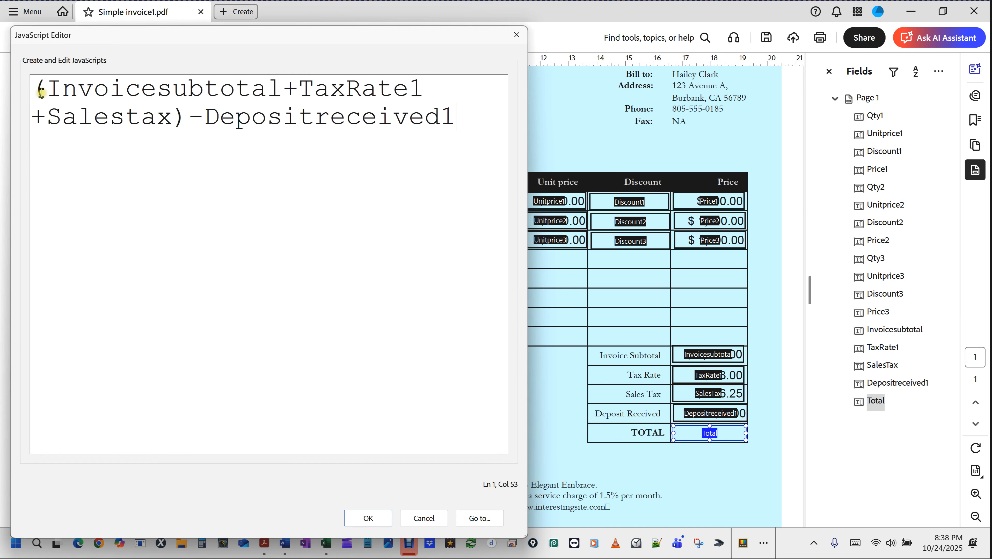
pyautogui.moveTo(31, 88); pyautogui.dragTo(43, 86)
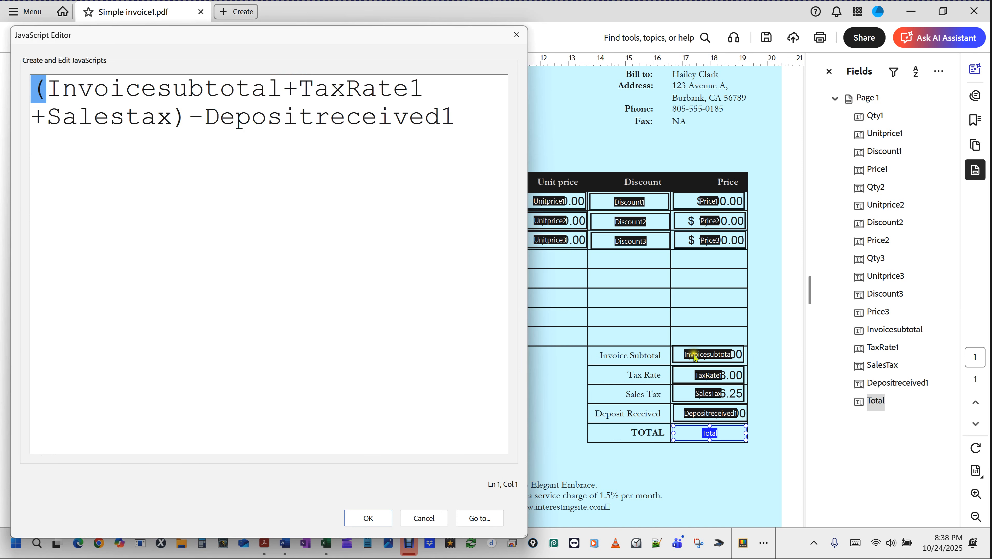
pyautogui.press('ctrl')
pyautogui.press('ctrl')
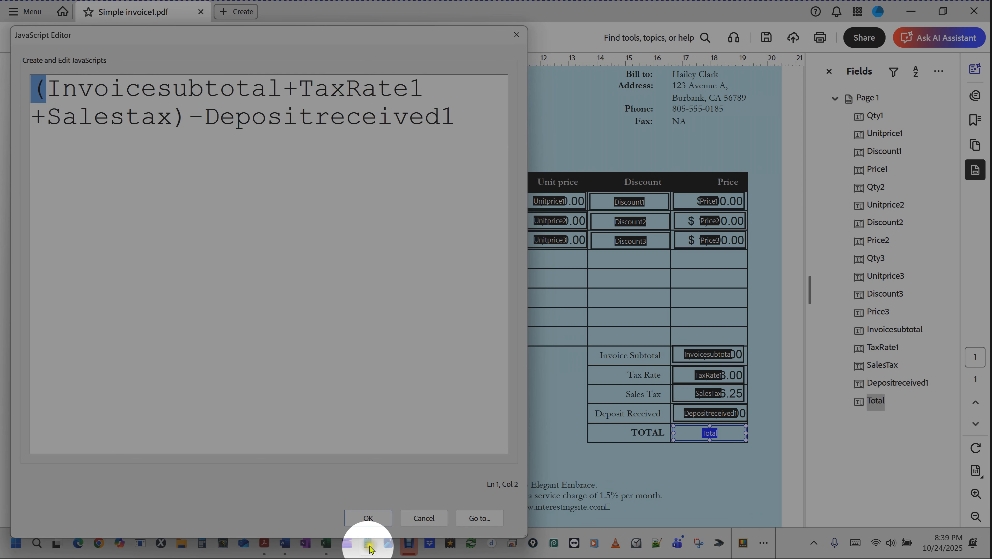
pyautogui.click(369, 517)
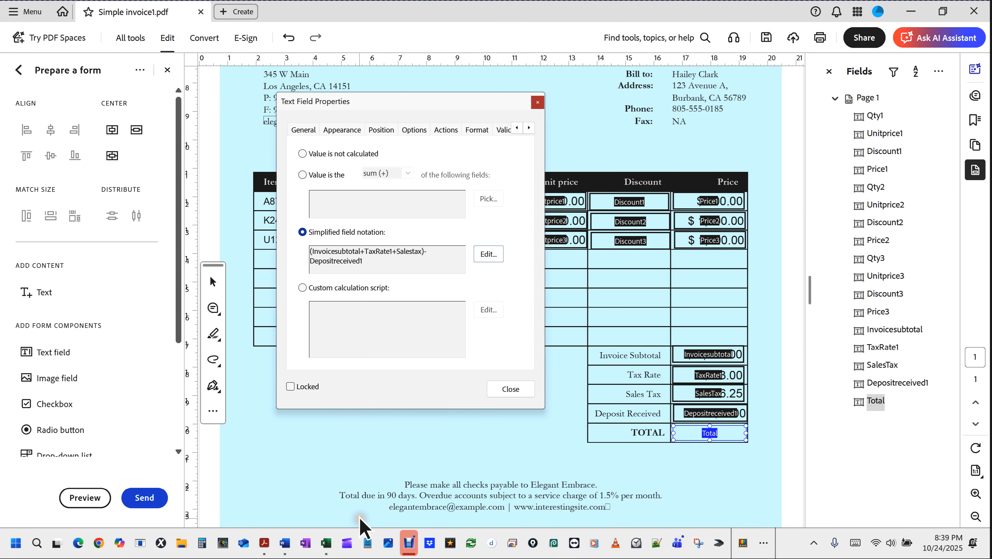
pyautogui.click(509, 389)
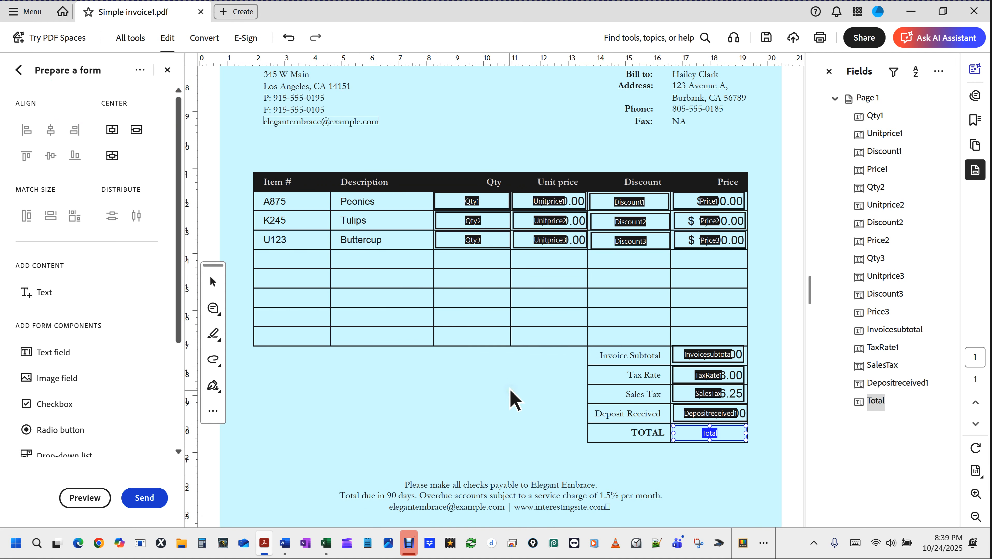
# - Preview the form to test whether the TOTAL cell calculates
pyautogui.click(84, 497)
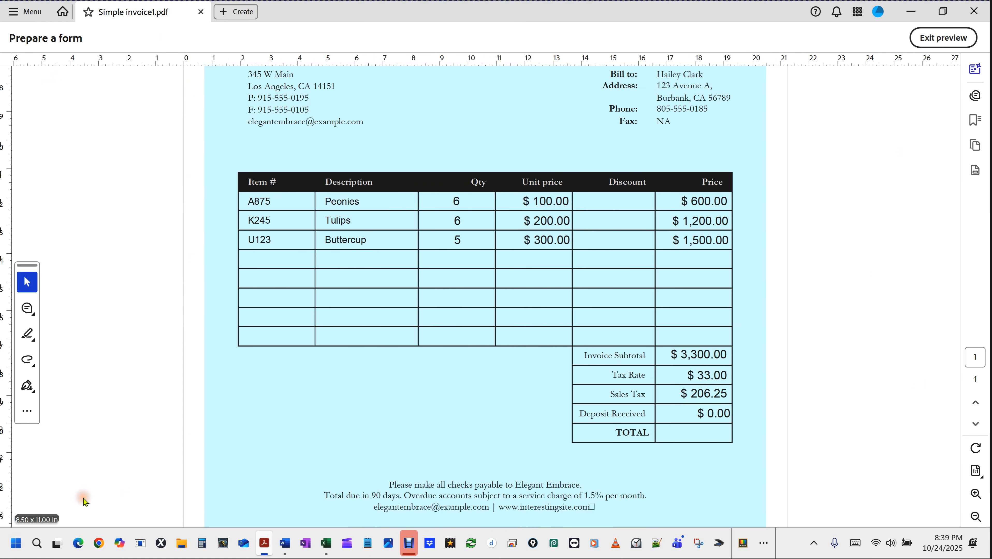
pyautogui.press('Escape')
pyautogui.click(719, 457)
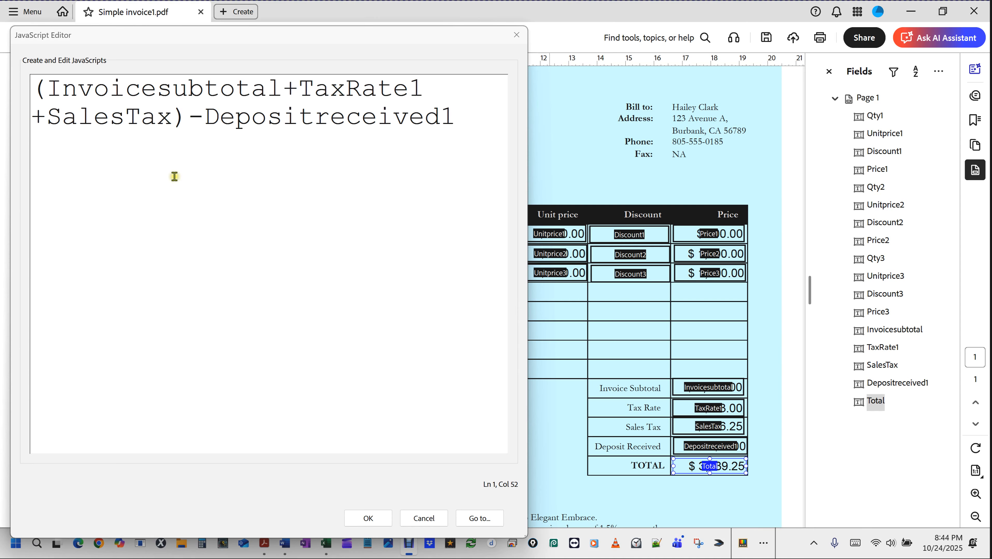
# - Review the field names in the Total field's notation (Invoicesubtotal+TaxRate1+SalesTax)-Depositreceived1, accept it and close the properties
pyautogui.click(179, 137)
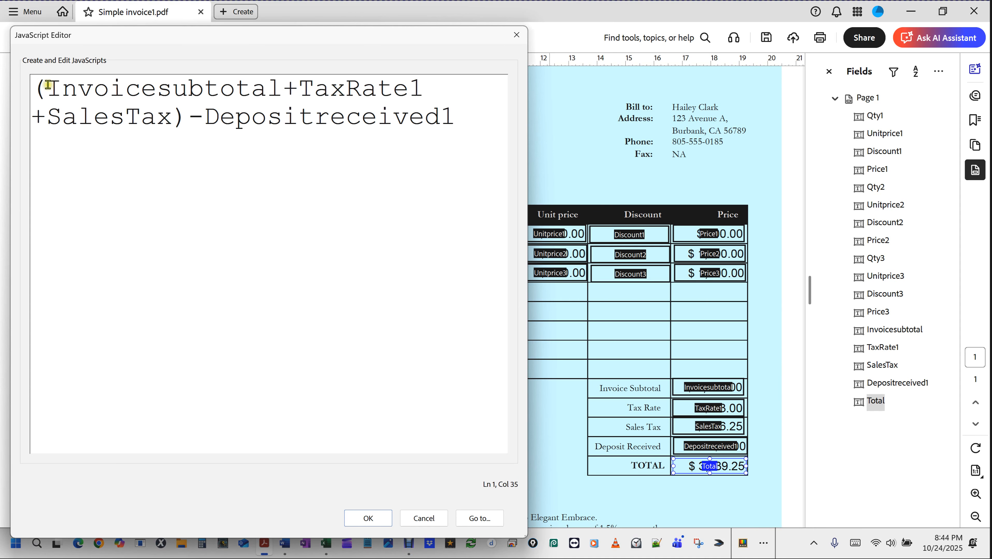
pyautogui.moveTo(31, 88); pyautogui.dragTo(423, 89)
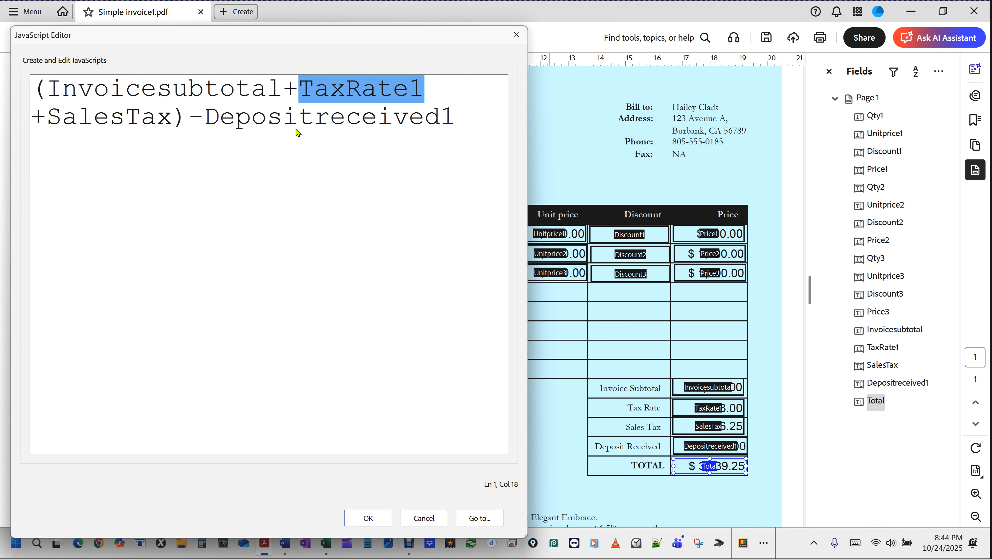
pyautogui.click(372, 519)
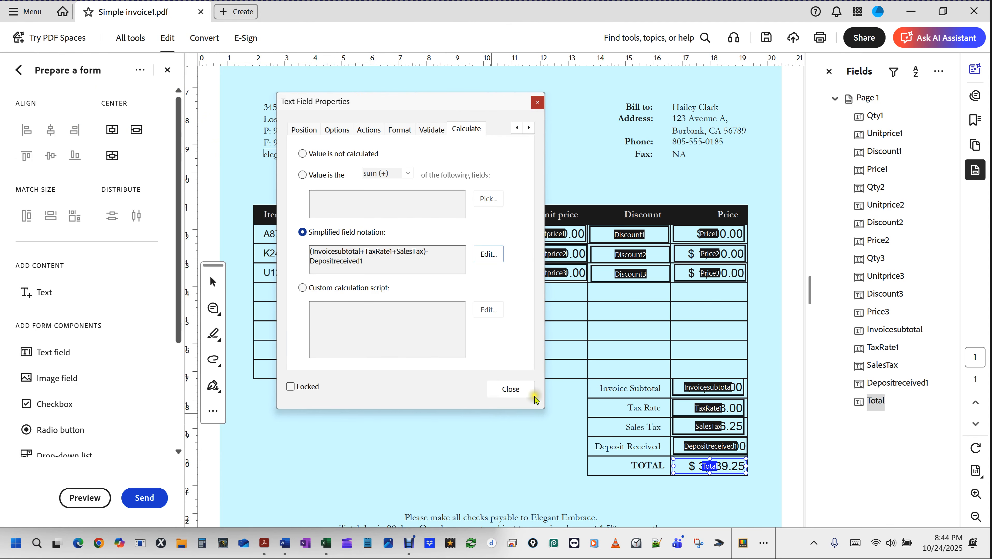
pyautogui.click(509, 388)
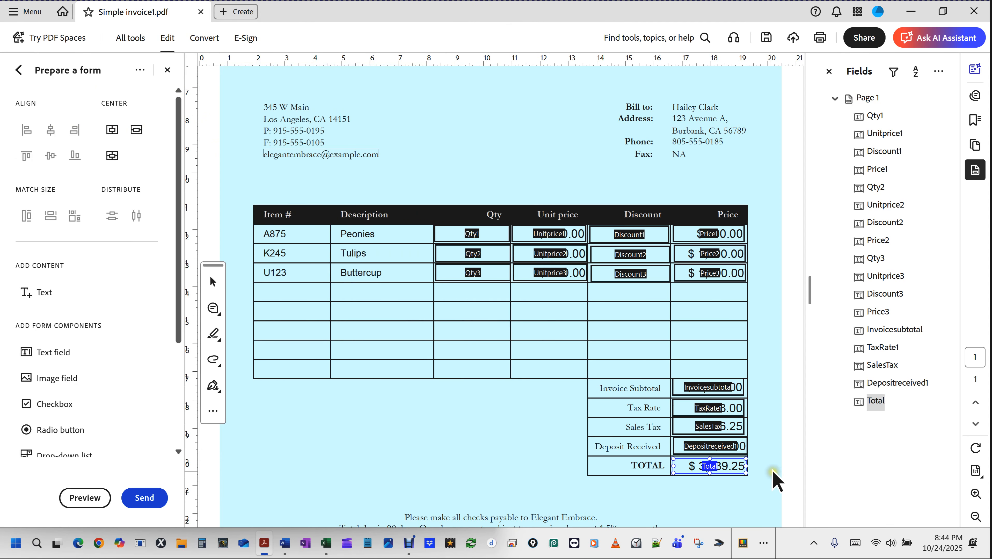
# - Preview the form and set the Deposit Received amount to 539.25
pyautogui.click(85, 497)
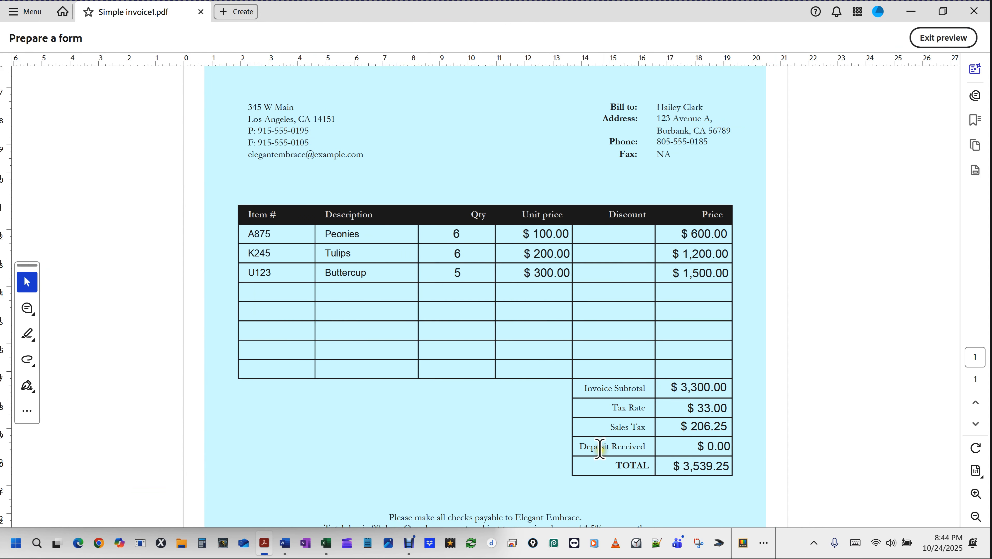
pyautogui.click(621, 447)
pyautogui.moveTo(694, 446); pyautogui.dragTo(770, 453)
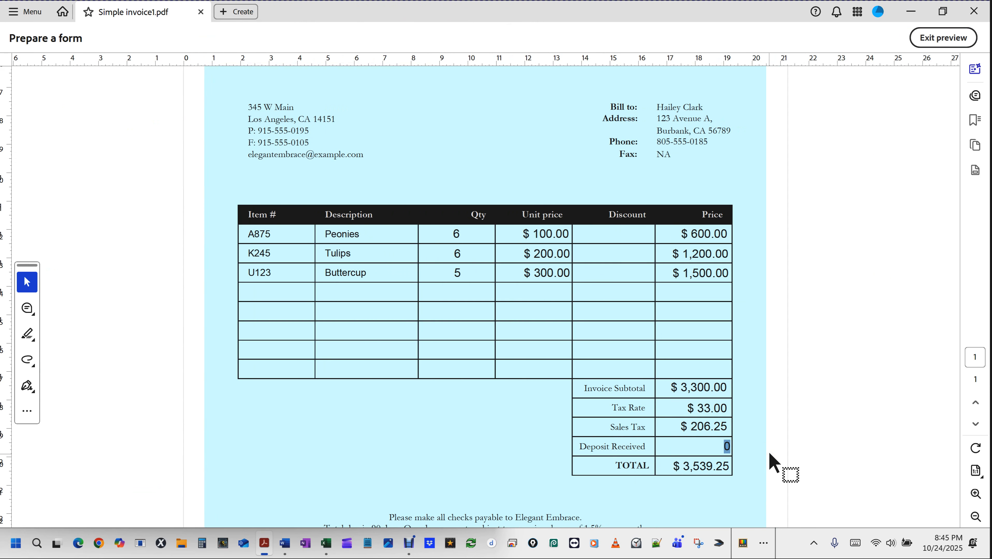
pyautogui.write('539.25')
pyautogui.click(770, 454)
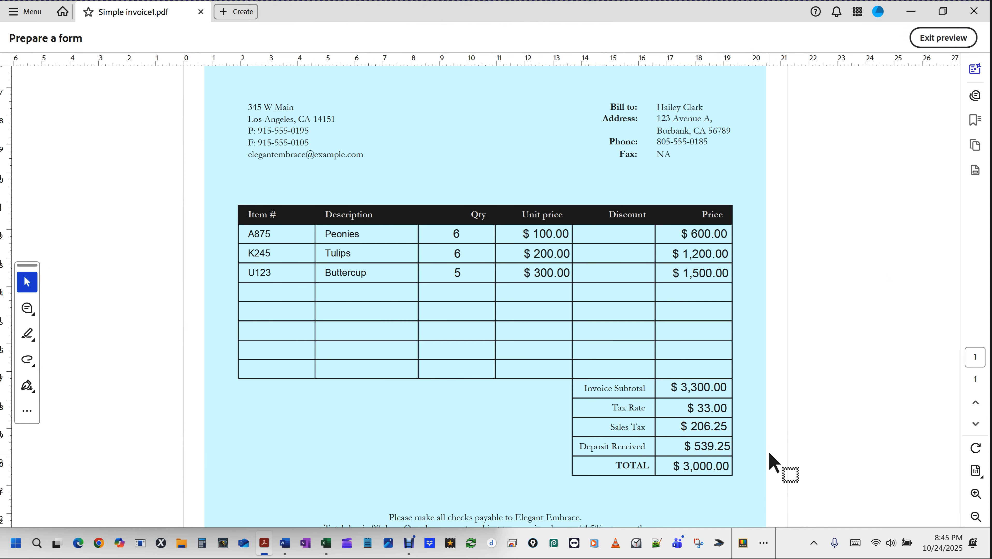
# - Check the recalculated TOTAL cell and look over the whole invoice in the preview
pyautogui.click(681, 469)
pyautogui.click(751, 461)
pyautogui.click(806, 179)
pyautogui.scroll(4, 807, 178)
pyautogui.scroll(-4, 807, 179)
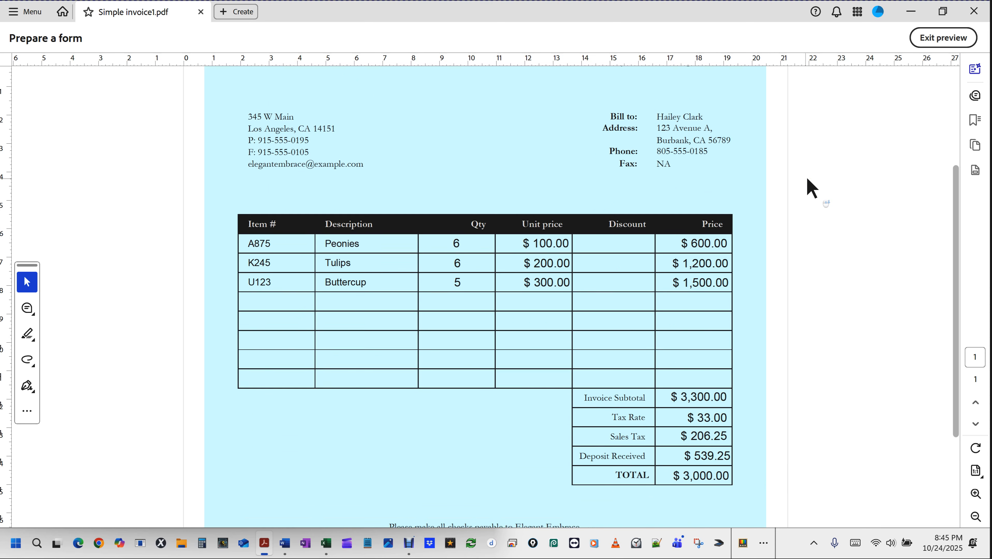
pyautogui.scroll(-1, 807, 179)
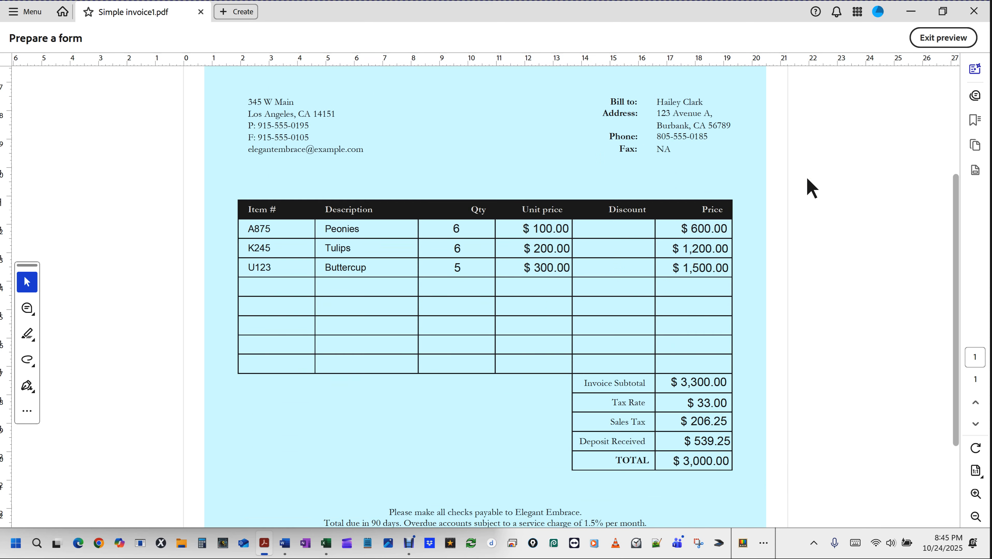
pyautogui.click(54, 38)
# - Exit the preview and start adding another text field to the form
pyautogui.click(944, 38)
pyautogui.click(129, 270)
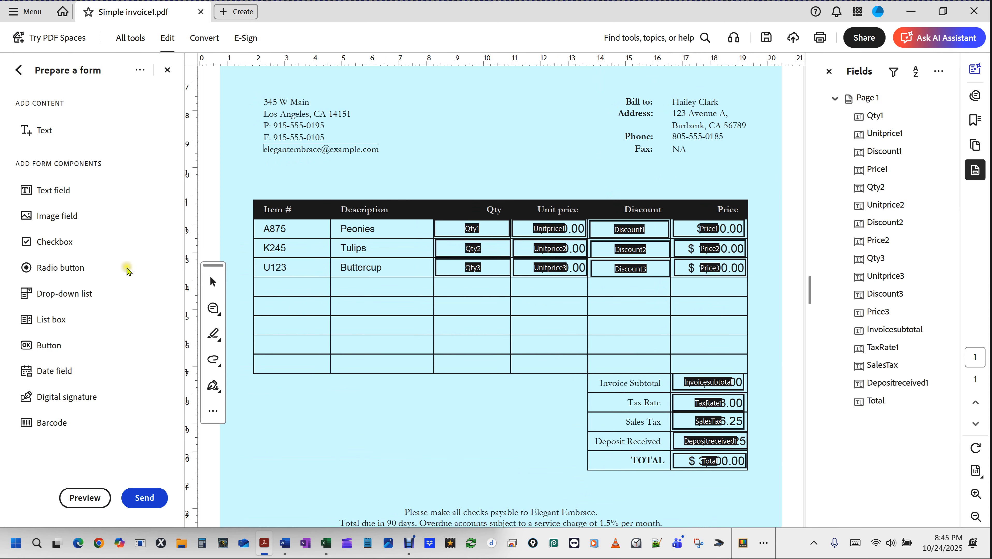
pyautogui.click(59, 193)
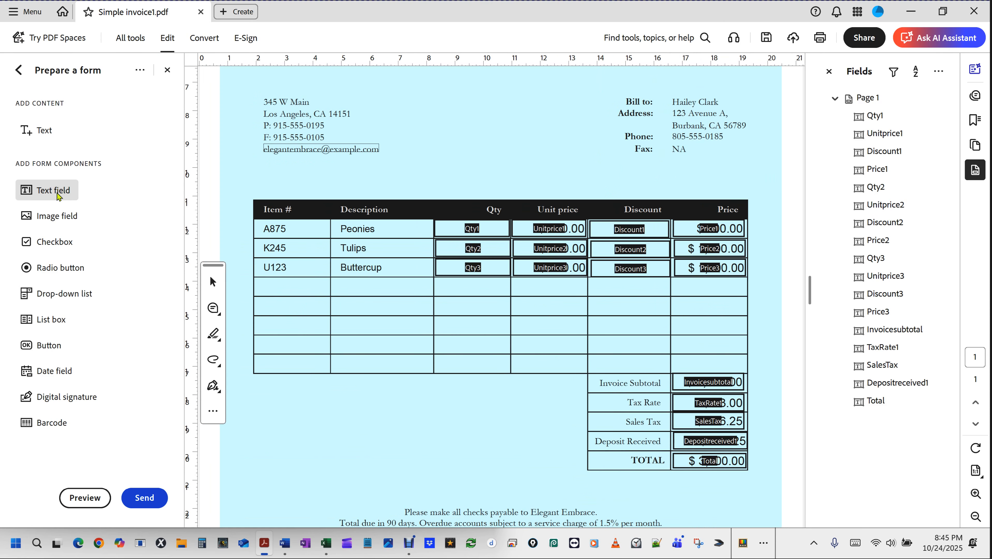